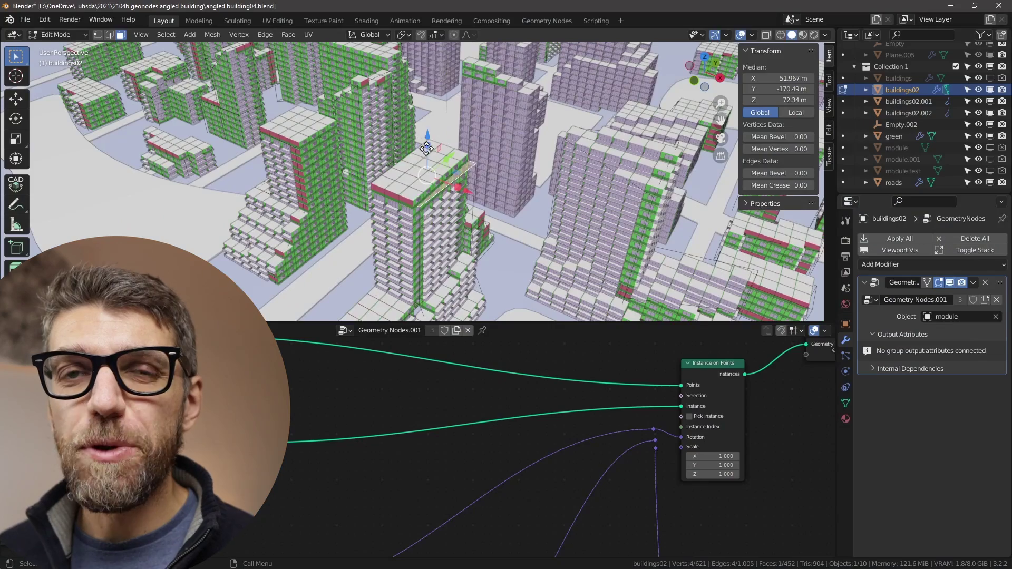
# - Reshape the modular buildings by moving selected faces, and lower the selected top edge of buildings02 to a Z of about 57.3 m
pyautogui.moveTo(426, 148); pyautogui.dragTo(427, 159)
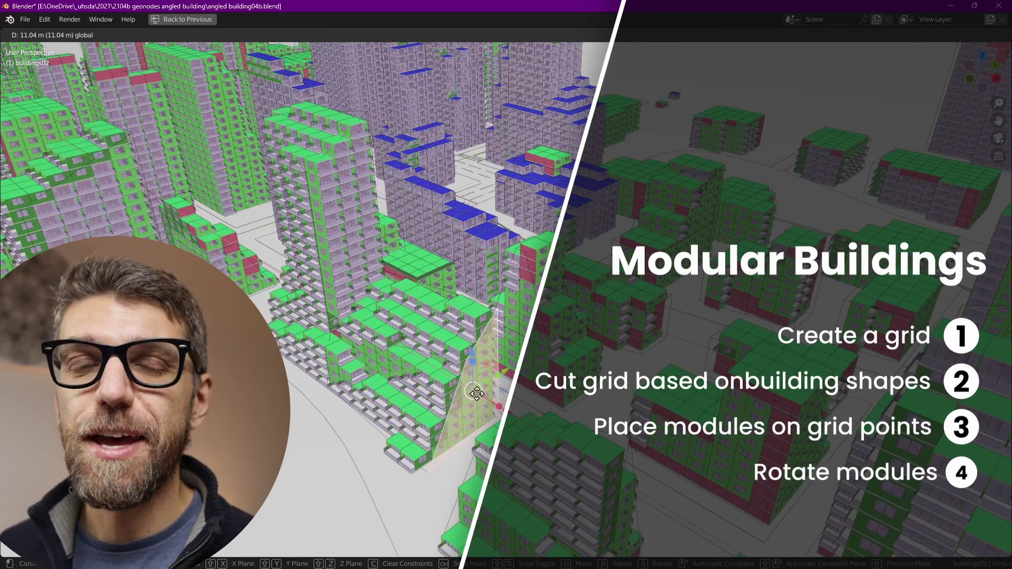
pyautogui.moveTo(477, 394); pyautogui.dragTo(448, 371)
pyautogui.press('g')
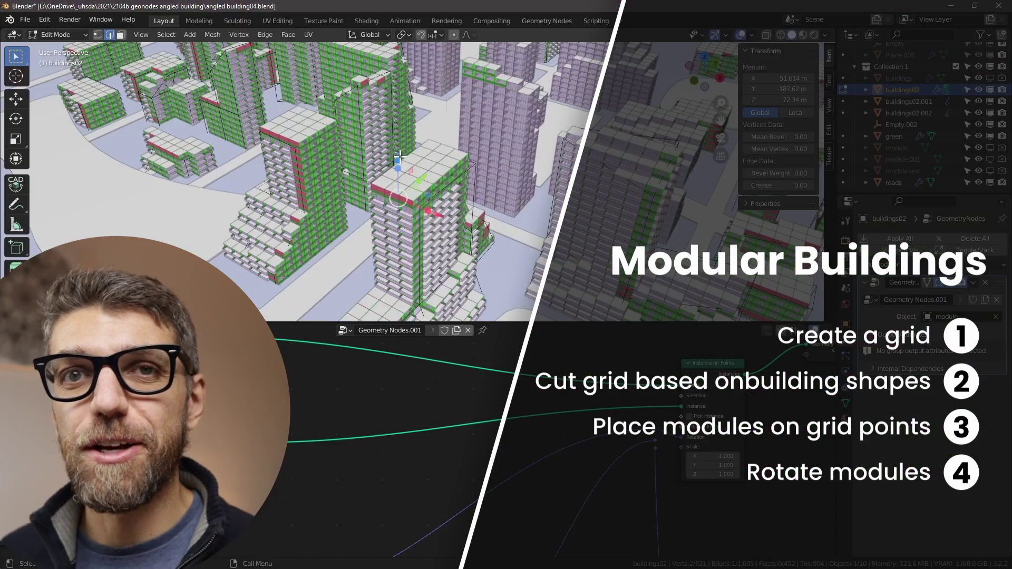
pyautogui.moveTo(399, 156); pyautogui.dragTo(405, 195)
pyautogui.keyDown('shift'); pyautogui.moveTo(386, 243); pyautogui.dragTo(399, 189, button='middle'); pyautogui.keyUp('shift')
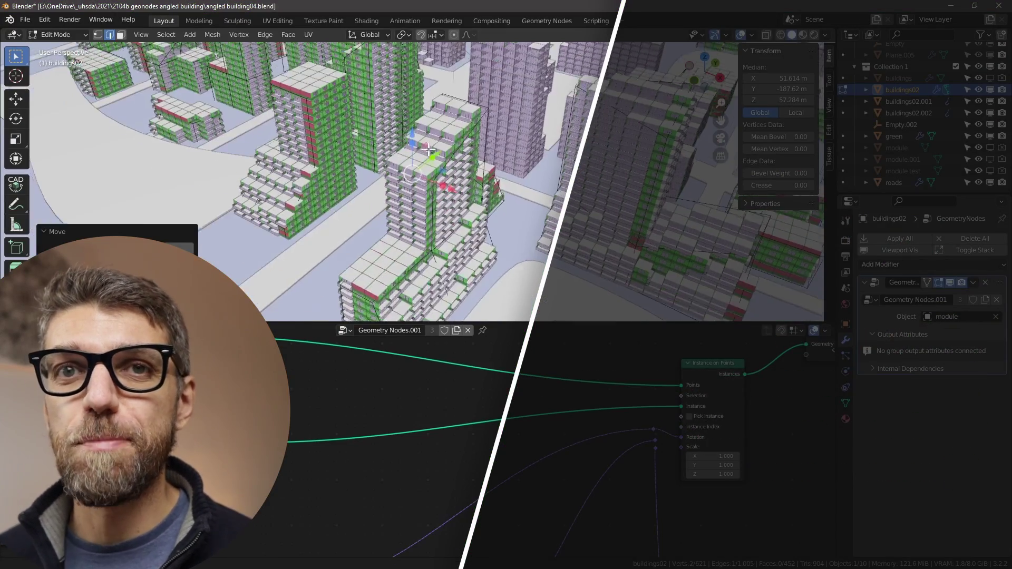
pyautogui.scroll(-2, 399, 188)
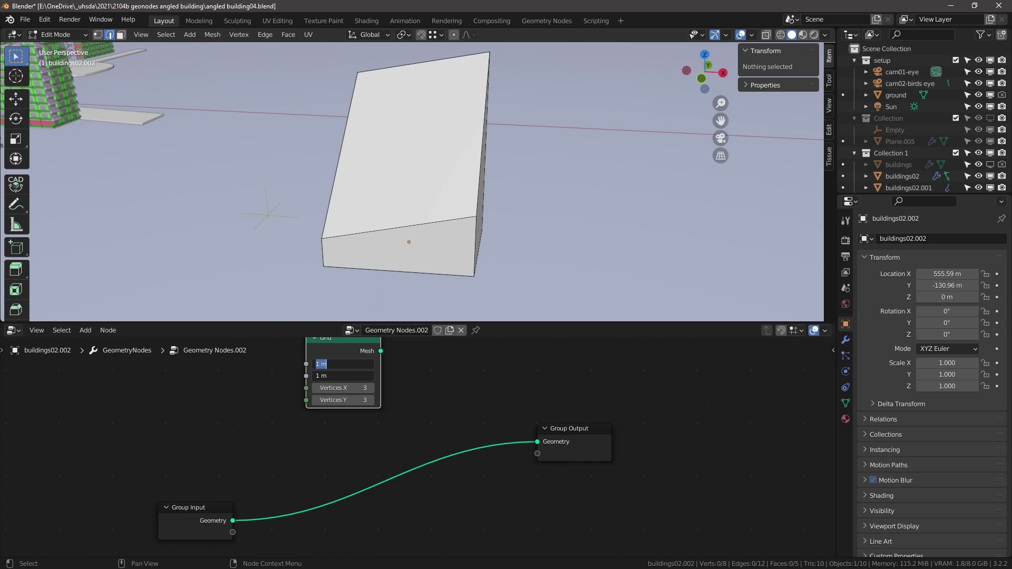
# - Set the Grid node's Size X and Size Y to 6 m and connect its mesh to the Group Output geometry
pyautogui.write('6')
pyautogui.press('Tab')
pyautogui.write('6')
pyautogui.press('Return')
pyautogui.moveTo(381, 351); pyautogui.dragTo(537, 441)
pyautogui.scroll(2, 358, 384)
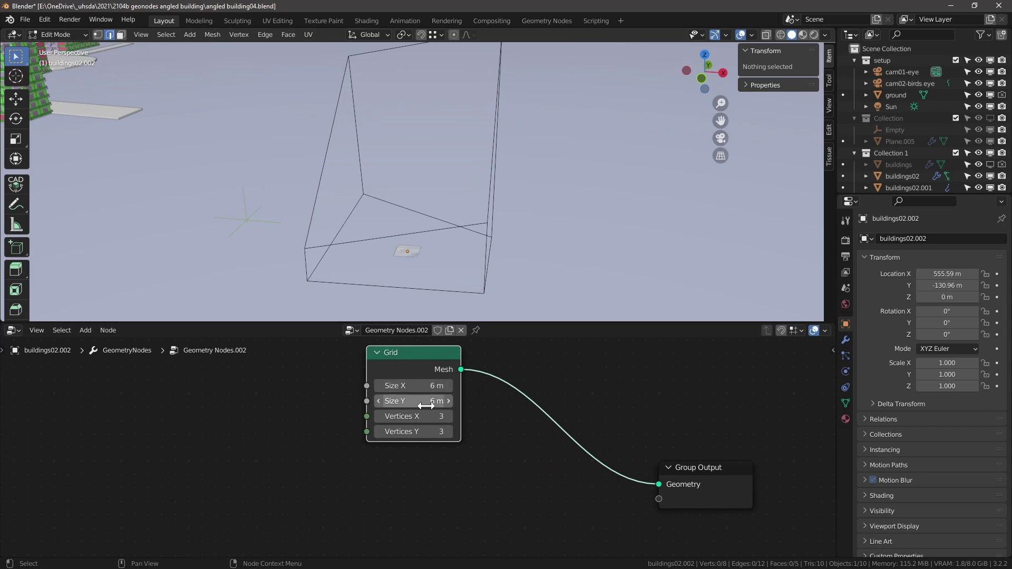
# - Add a Value node beside the Grid node and set it to 6
pyautogui.moveTo(368, 403); pyautogui.dragTo(459, 403, button='middle')
pyautogui.hotkey('shift', 'a')
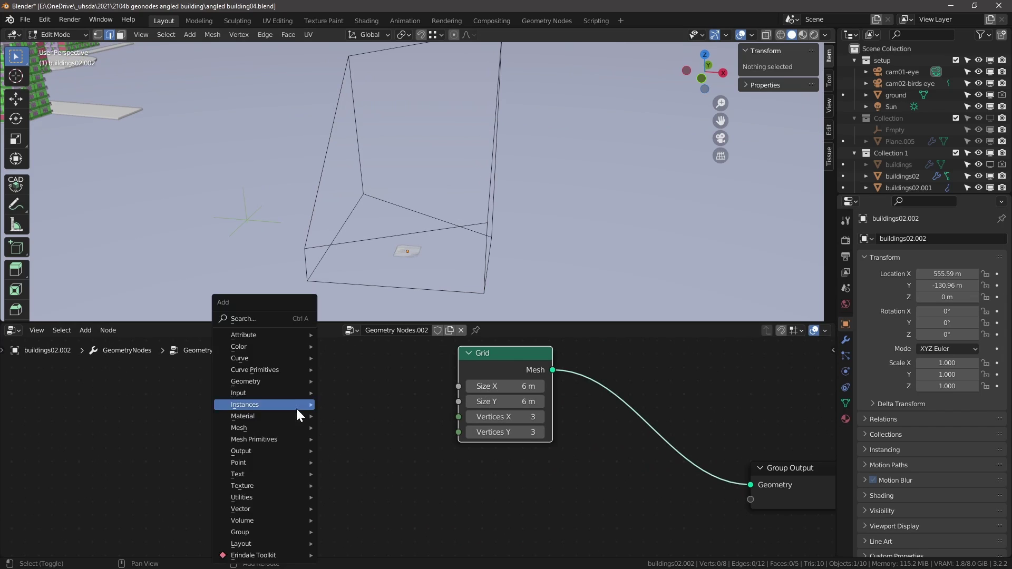
pyautogui.click(266, 320)
pyautogui.doubleClick(245, 390)
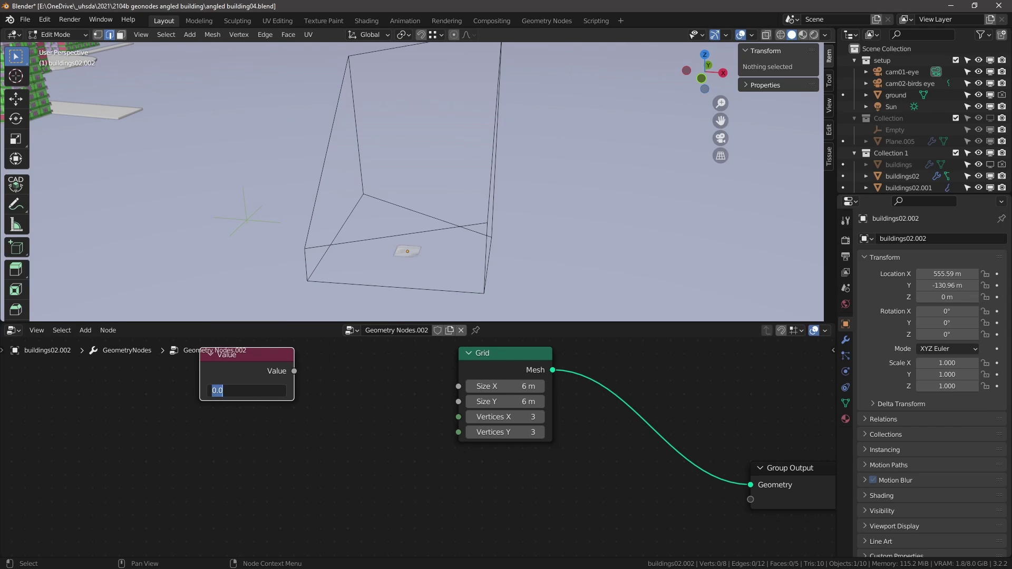
pyautogui.write('6')
pyautogui.press('Return')
# - Add an Integer node below the Value node and set it to 6
pyautogui.moveTo(275, 395); pyautogui.dragTo(362, 413, button='middle')
pyautogui.scroll(-1, 348, 381)
pyautogui.hotkey('shift', 'a')
pyautogui.click(324, 320)
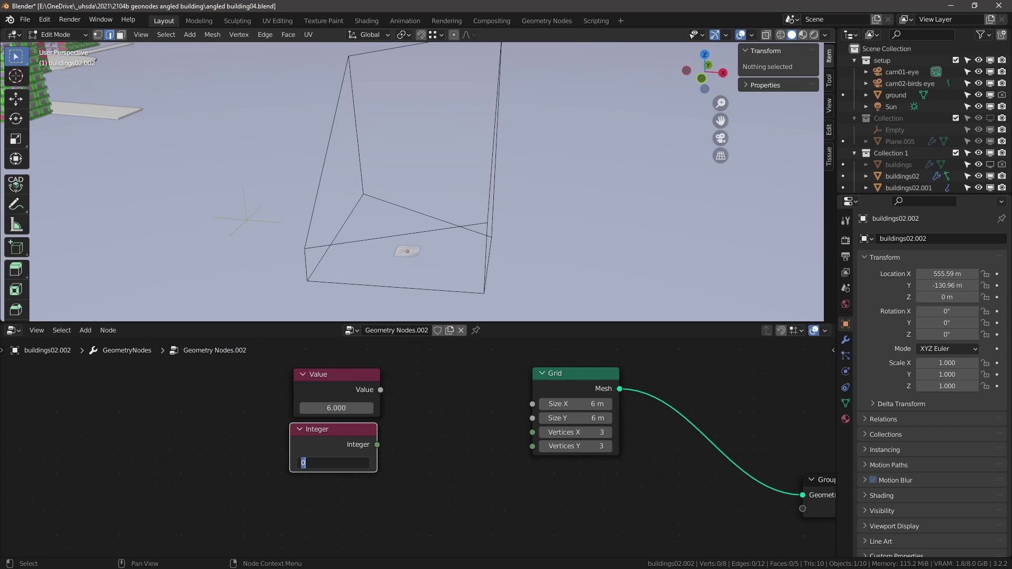
pyautogui.write('6')
pyautogui.press('Return')
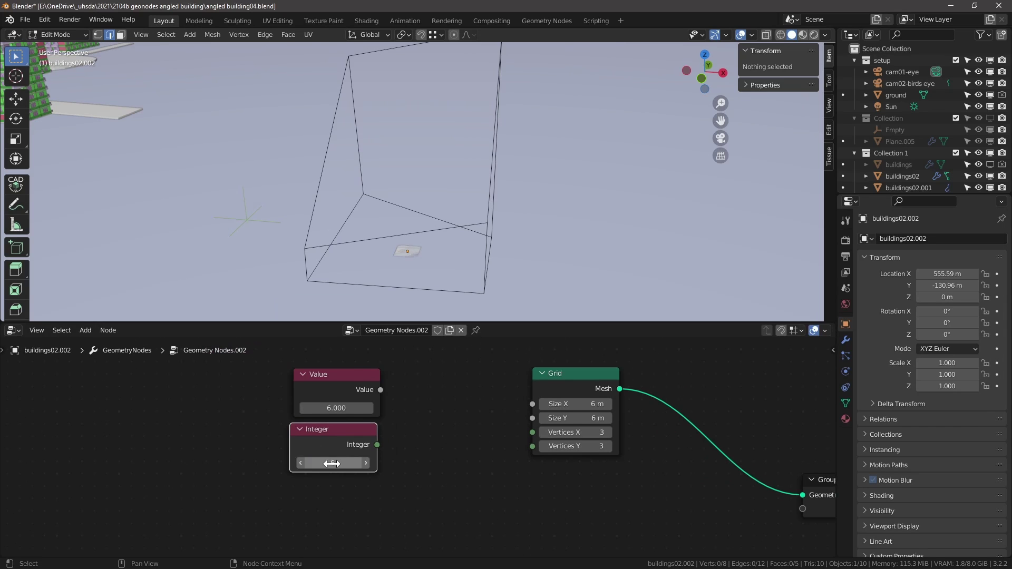
# - Add a Math node that takes the Value and Integer nodes as its two inputs
pyautogui.hotkey('shift', 'a')
pyautogui.click(377, 333)
pyautogui.write('mul')
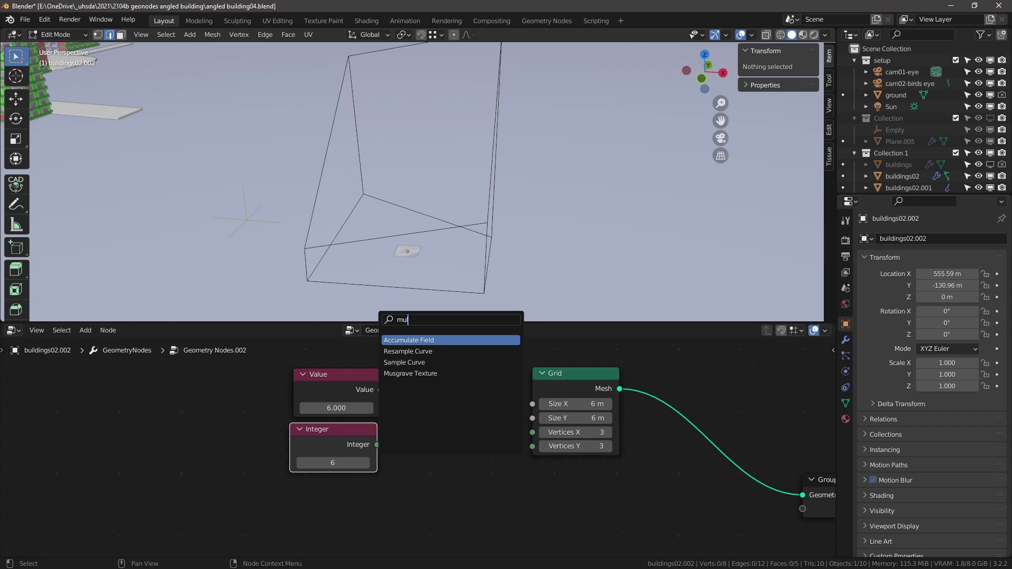
pyautogui.press('BackSpace')
pyautogui.press('BackSpace')
pyautogui.write('ath')
pyautogui.press('Return')
pyautogui.click(391, 364)
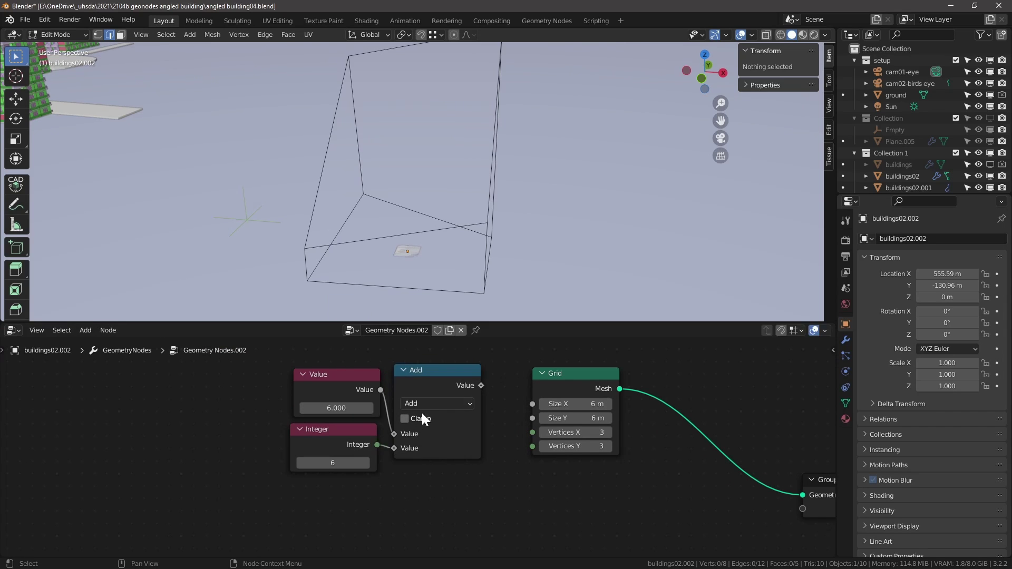
# - Switch the Math node to Multiply and feed its result into the Grid's Size X and Size Y
pyautogui.click(428, 403)
pyautogui.click(416, 269)
pyautogui.moveTo(480, 385); pyautogui.dragTo(538, 419)
# - Move the Value, Integer and Multiply nodes together farther away from the Grid node
pyautogui.moveTo(410, 485); pyautogui.dragTo(324, 393)
pyautogui.moveTo(377, 429); pyautogui.dragTo(333, 408, button='middle')
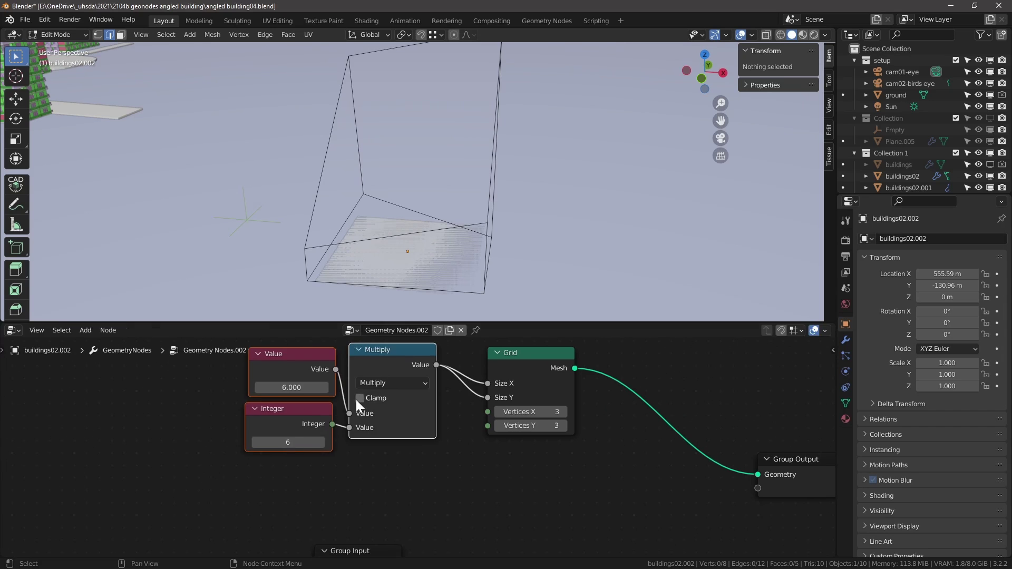
pyautogui.press('g')
pyautogui.click(295, 416)
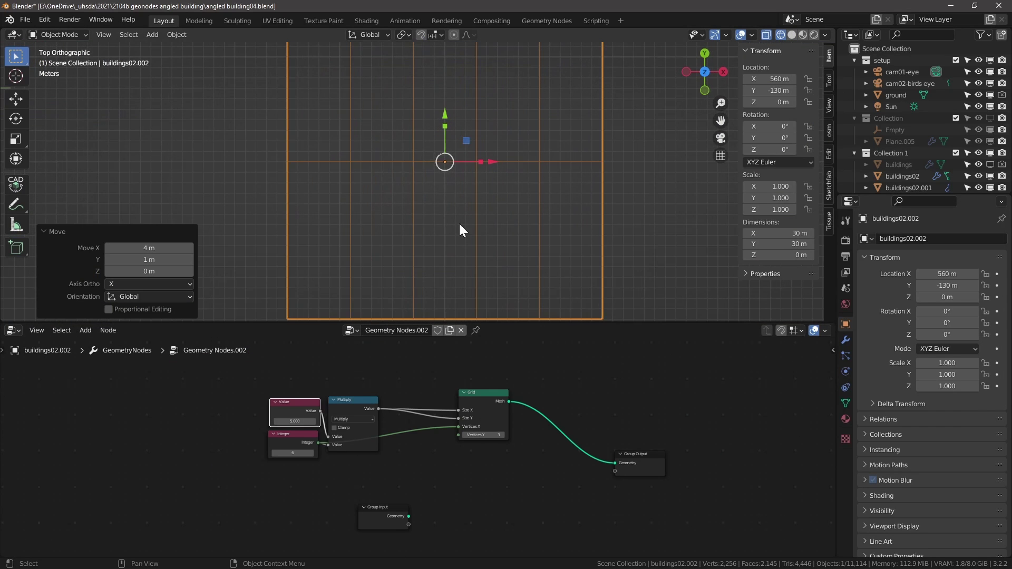
pyautogui.keyDown('shift'); pyautogui.moveTo(463, 258); pyautogui.dragTo(466, 219, button='middle'); pyautogui.keyUp('shift')
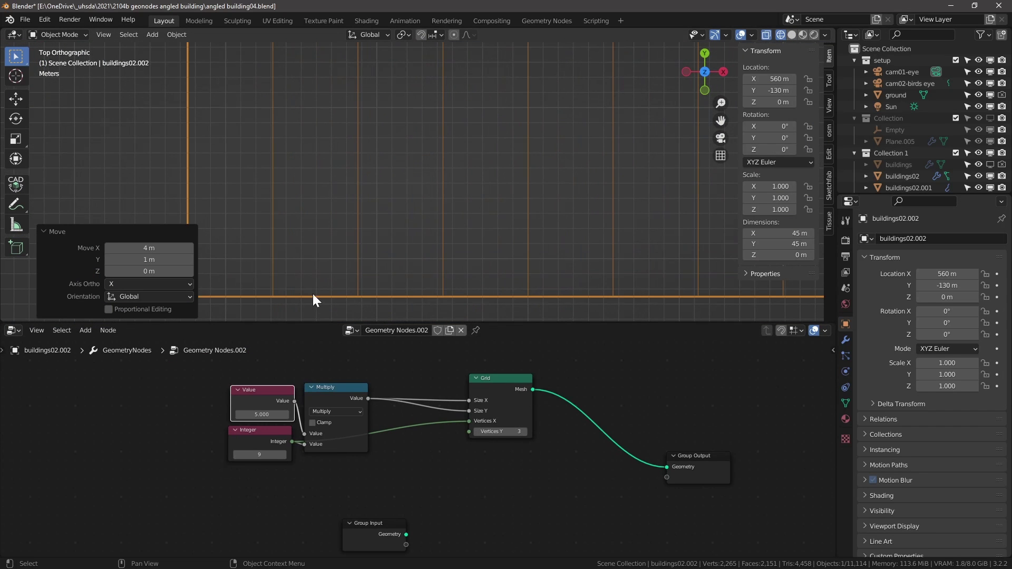
pyautogui.keyDown('shift'); pyautogui.moveTo(293, 297); pyautogui.dragTo(447, 244, button='middle'); pyautogui.keyUp('shift')
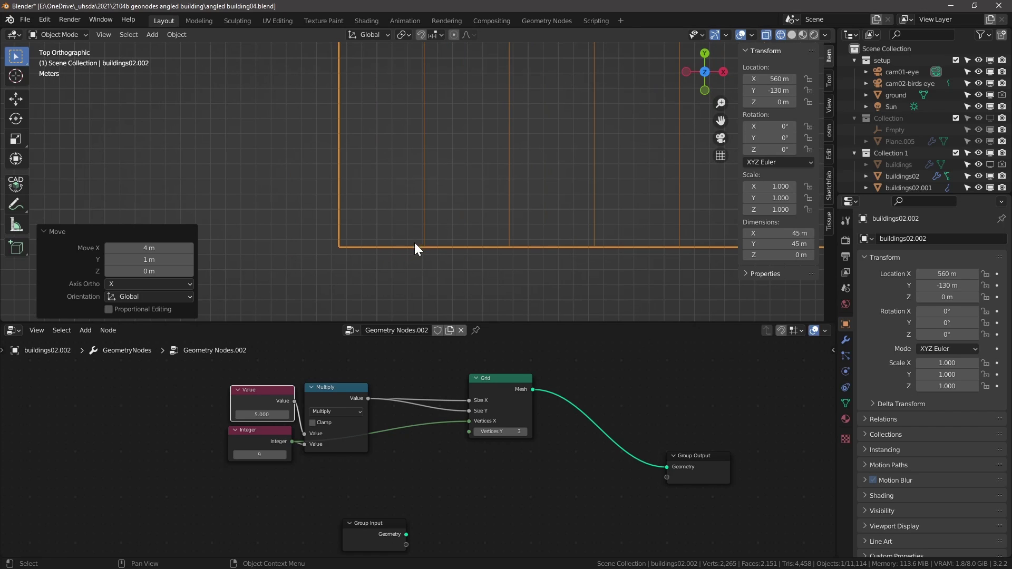
pyautogui.keyDown('shift'); pyautogui.scroll(-2, 410, 411); pyautogui.keyUp('shift')
pyautogui.hotkey('shift', 'a')
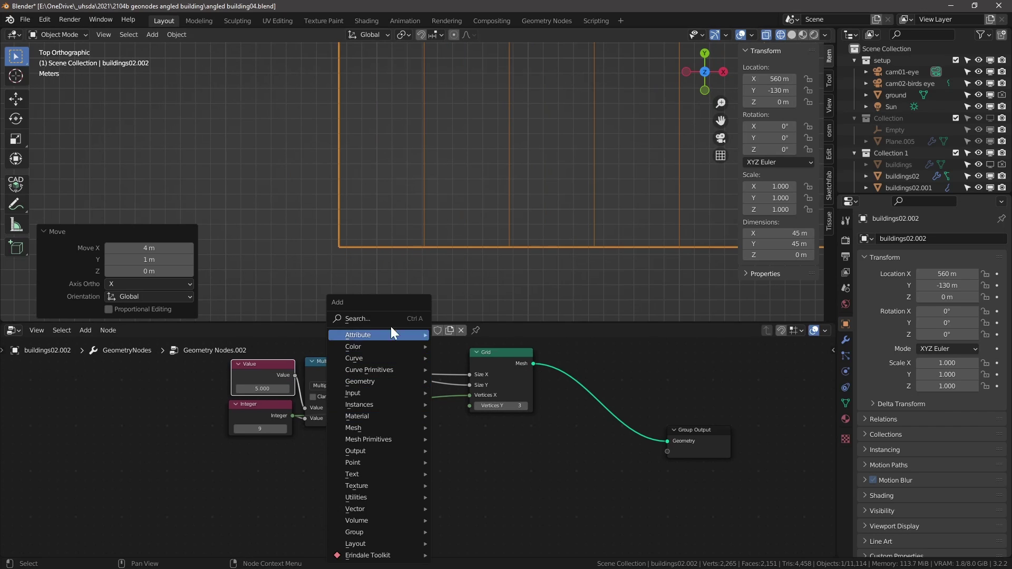
pyautogui.moveTo(330, 369)
pyautogui.press('Escape')
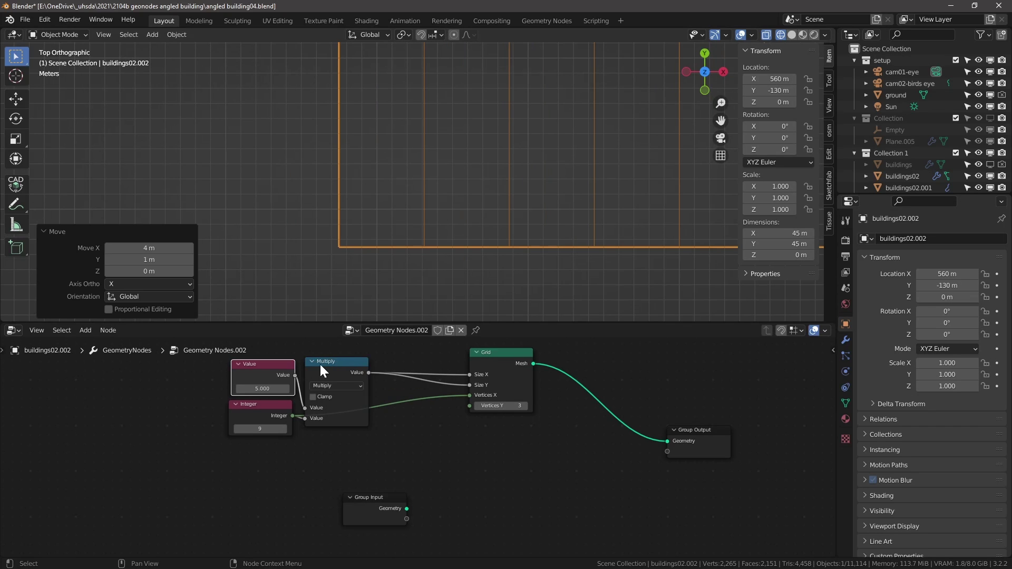
# - Duplicate the Multiply node onto the link between Integer and the Grid's Vertices X, and switch the copy to Add
pyautogui.click(320, 362)
pyautogui.hotkey('shift', 'd')
pyautogui.click(410, 413)
pyautogui.click(406, 425)
pyautogui.click(402, 452)
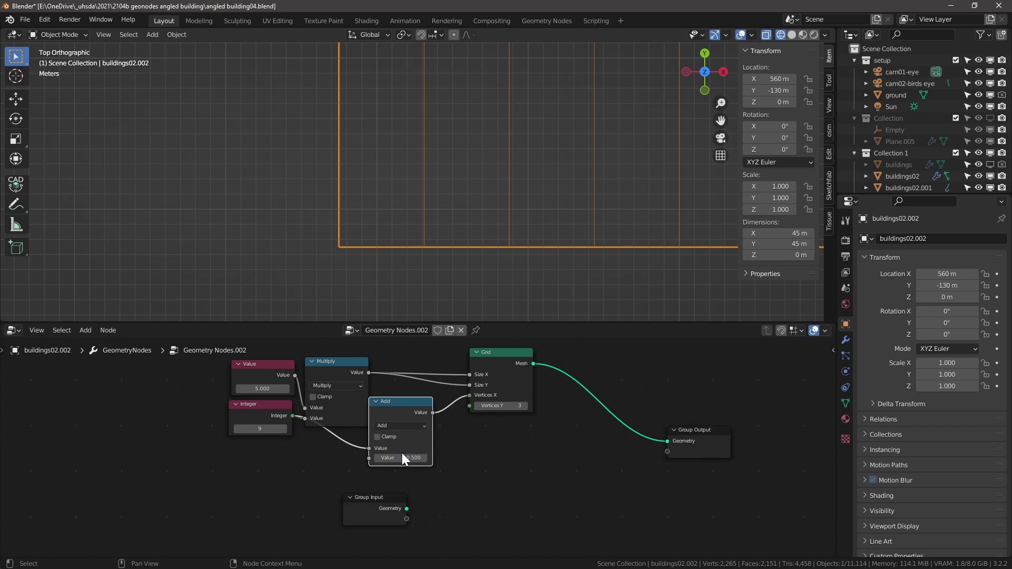
# - Set the Add node's second value to 1 and shift the node slightly closer to the Grid
pyautogui.click(404, 458)
pyautogui.write('1')
pyautogui.press('Return')
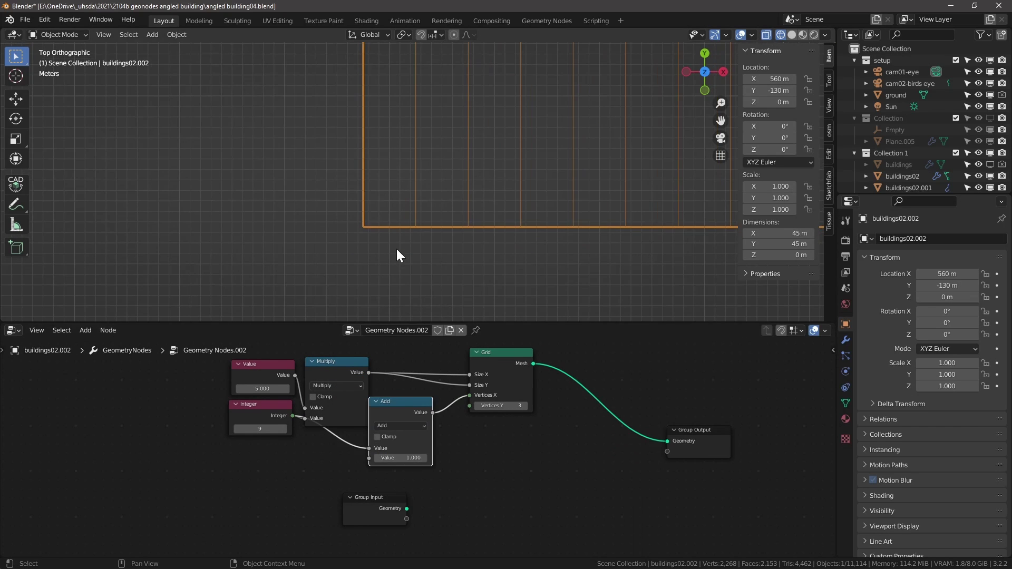
pyautogui.moveTo(391, 410); pyautogui.dragTo(401, 408)
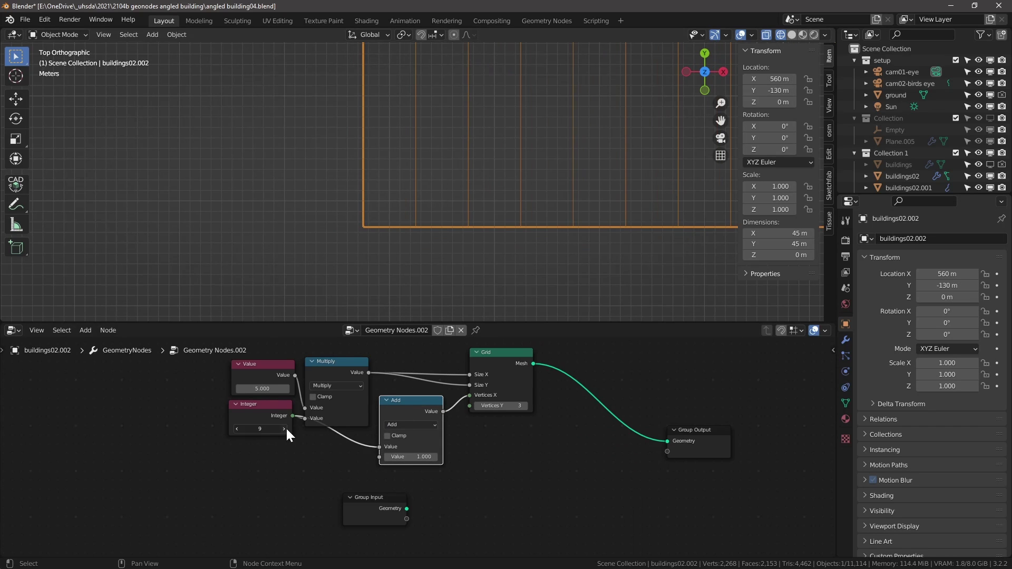
# - Raise the Integer node to 10 and connect the Add result to the Grid's Vertices Y as well
pyautogui.click(286, 428)
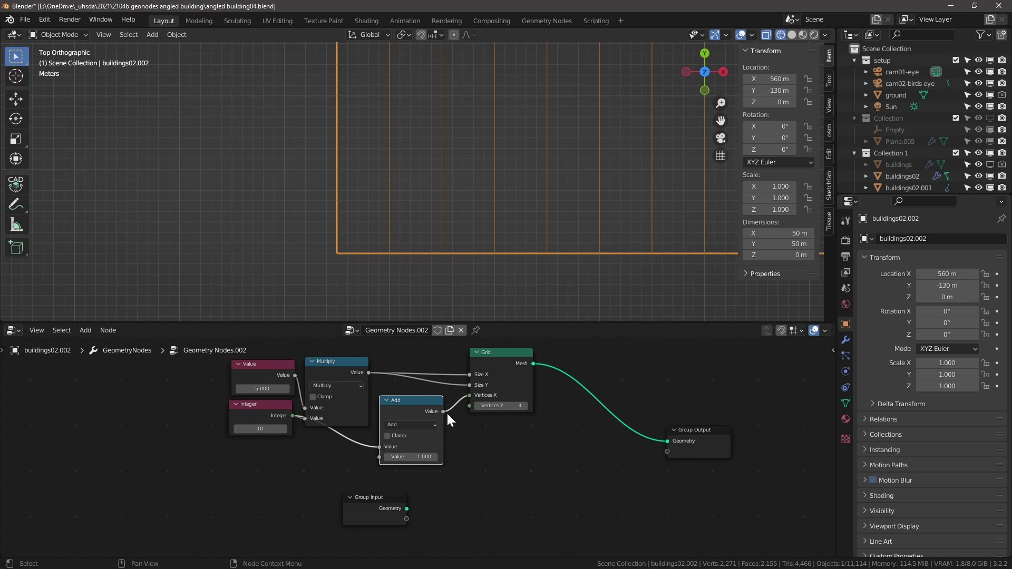
pyautogui.scroll(-5, 454, 220)
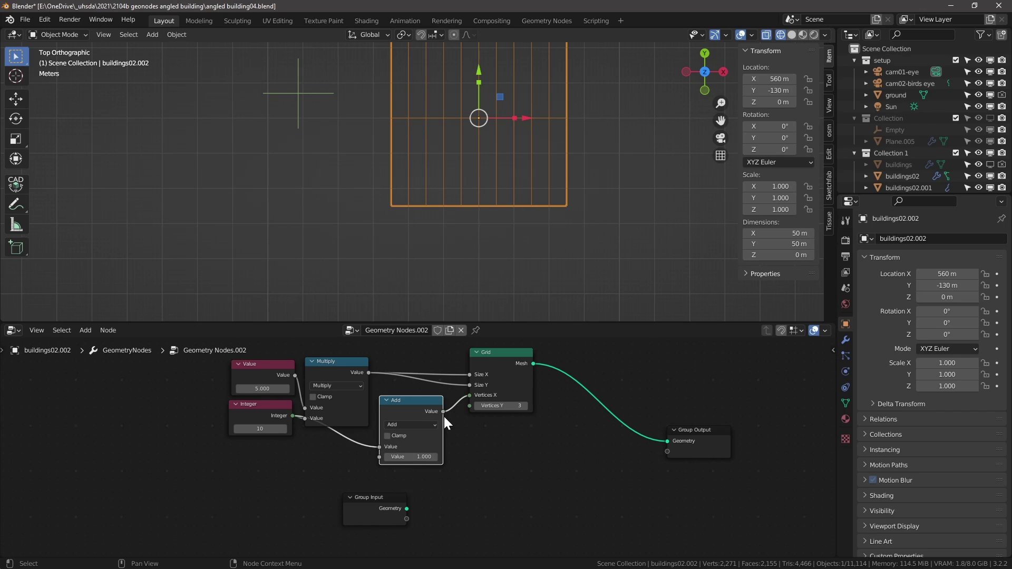
pyautogui.moveTo(443, 412); pyautogui.dragTo(469, 405)
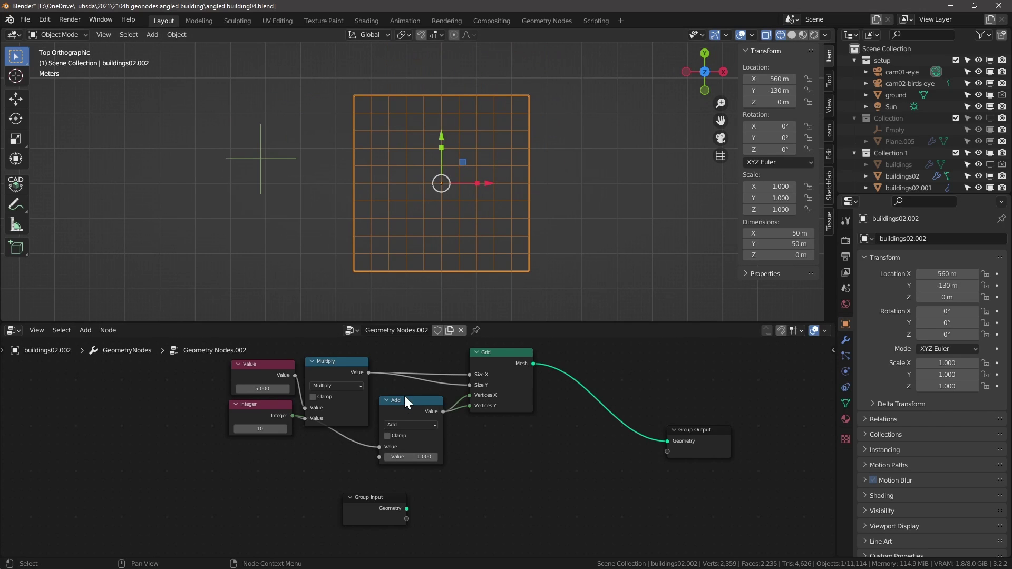
# - Collapse the Add and Multiply nodes and place Multiply directly above Add
pyautogui.click(386, 404)
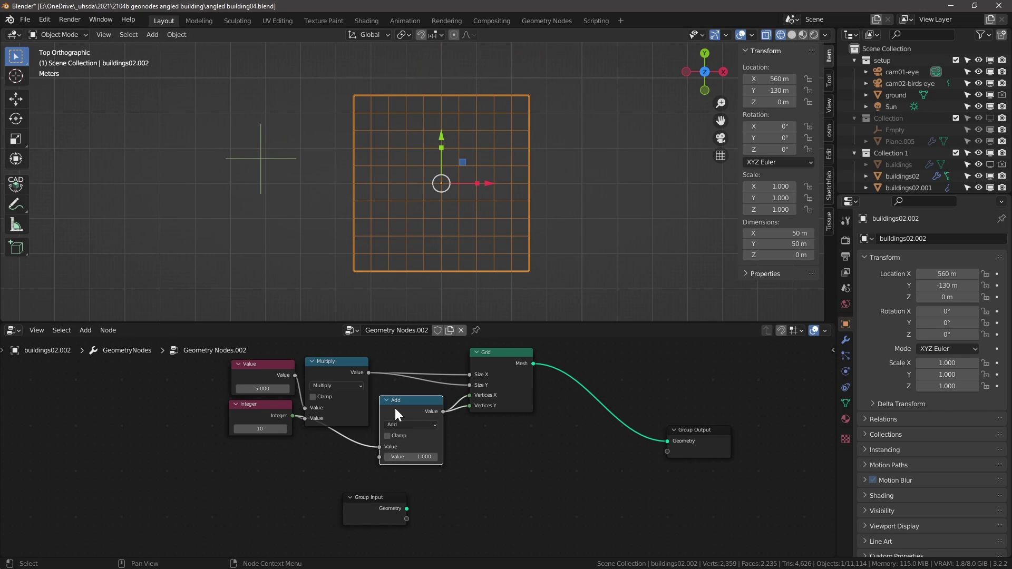
pyautogui.click(389, 401)
pyautogui.click(311, 361)
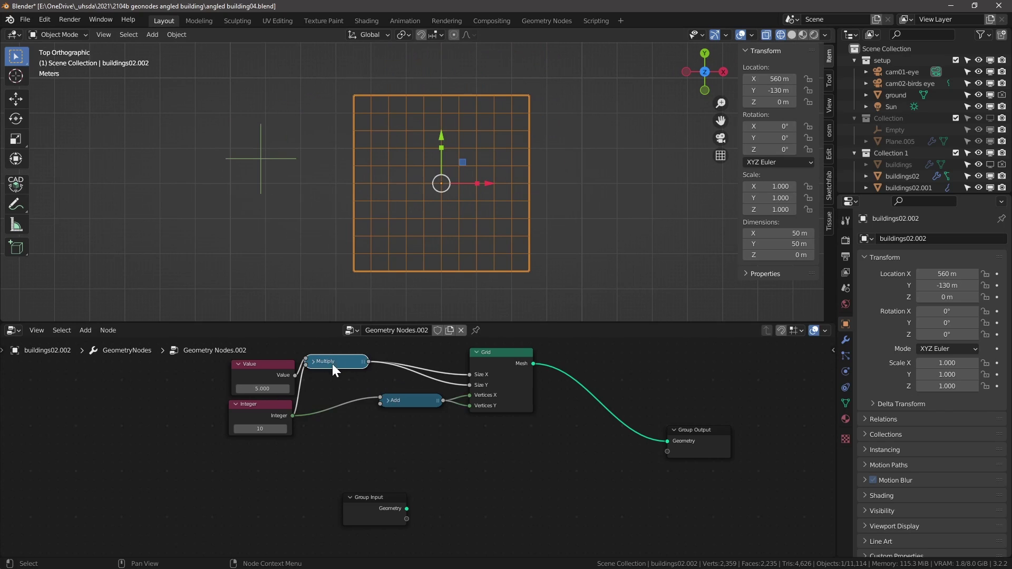
pyautogui.moveTo(332, 364); pyautogui.dragTo(405, 380)
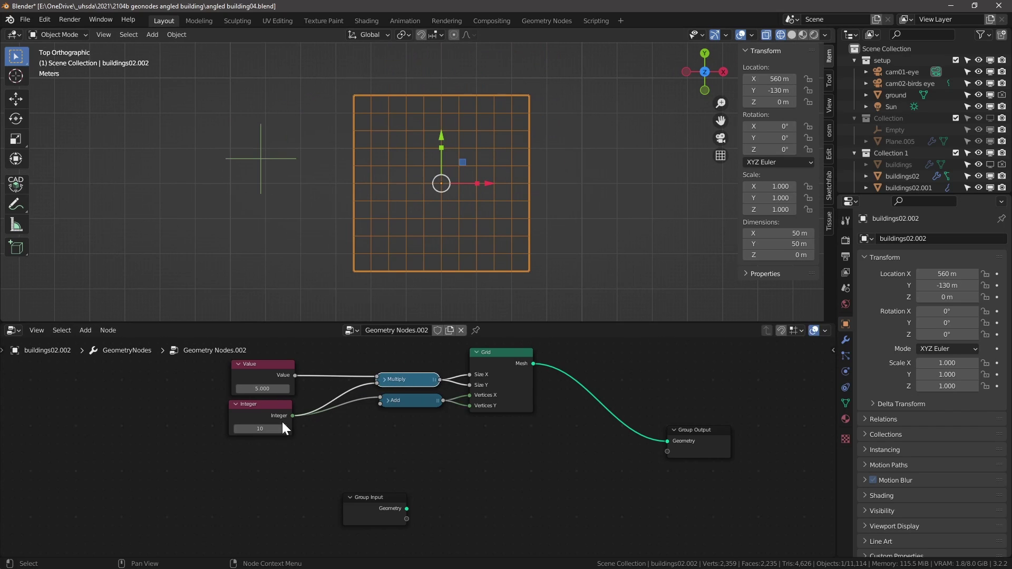
# - Set the Integer node to 15 and the Value node to 6
pyautogui.moveTo(241, 428); pyautogui.dragTo(266, 428)
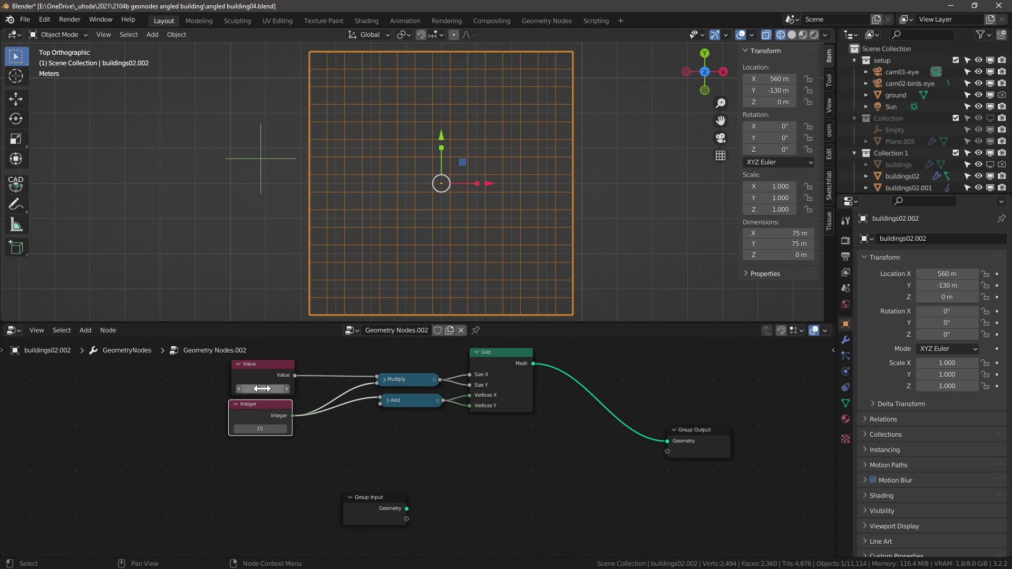
pyautogui.click(262, 389)
pyautogui.press('Return')
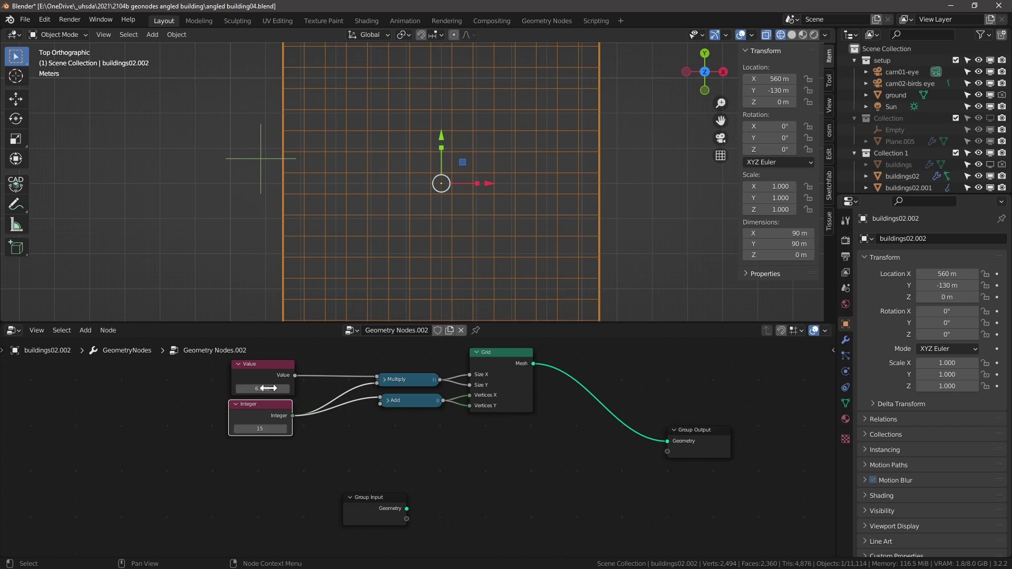
# - Move the Value and Integer nodes closer to the collapsed Multiply and Add nodes
pyautogui.moveTo(277, 406); pyautogui.dragTo(282, 409)
pyautogui.moveTo(292, 463); pyautogui.dragTo(256, 387)
pyautogui.press('g')
pyautogui.click(360, 376)
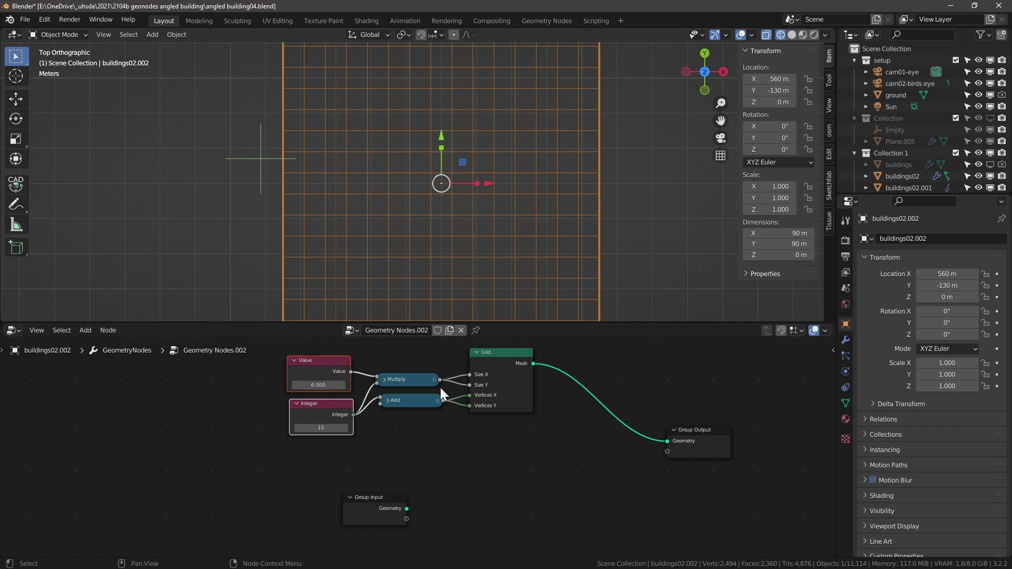
# - Move the Group Output node farther from the Grid to make room for more nodes between them
pyautogui.moveTo(441, 389); pyautogui.dragTo(385, 414, button='middle')
pyautogui.click(438, 384)
pyautogui.moveTo(438, 384); pyautogui.dragTo(441, 382)
pyautogui.moveTo(646, 454); pyautogui.dragTo(763, 399)
pyautogui.moveTo(593, 390); pyautogui.dragTo(460, 447, button='middle')
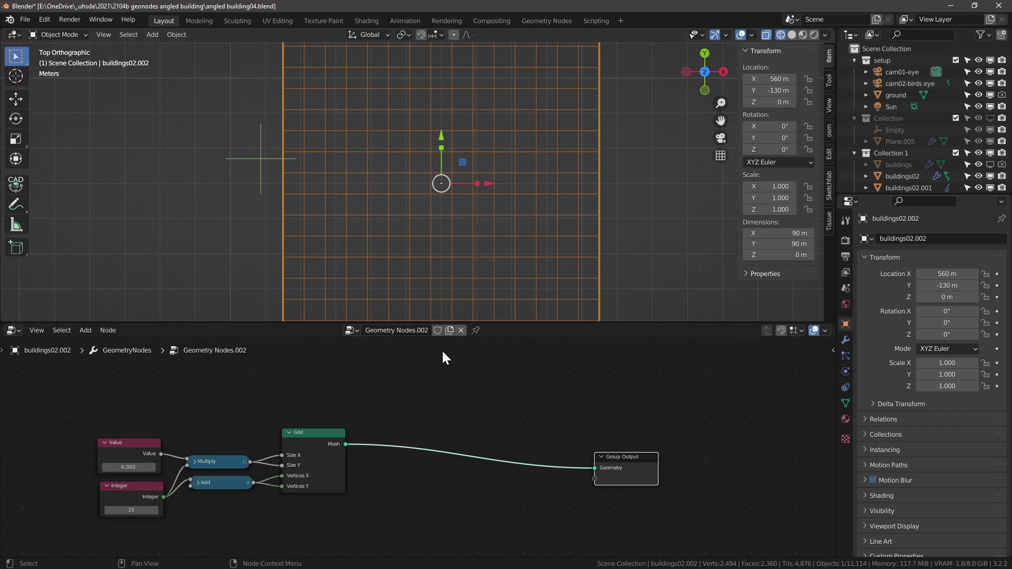
# - Add a Mesh Line node on the link to Group Output and set its Z offset to 3.8 m
pyautogui.hotkey('shift', 'a')
pyautogui.click(369, 318)
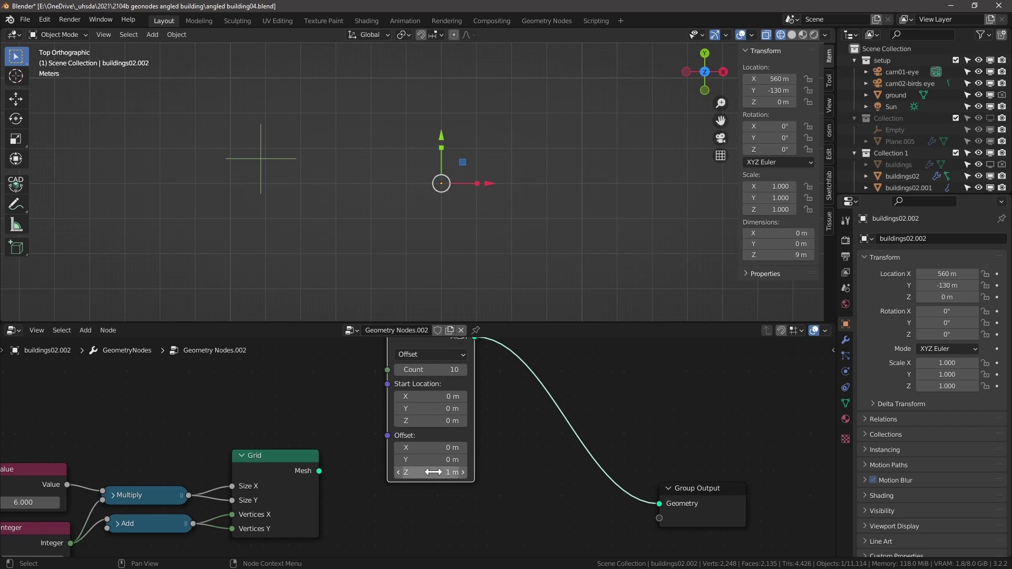
pyautogui.click(433, 471)
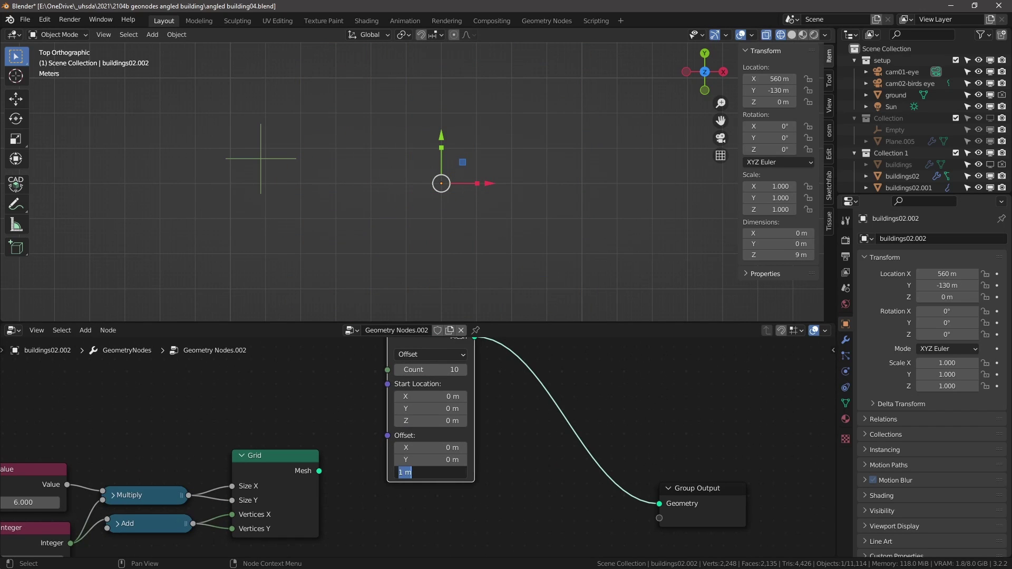
pyautogui.moveTo(434, 305); pyautogui.dragTo(437, 262, button='middle')
pyautogui.scroll(3, 452, 192)
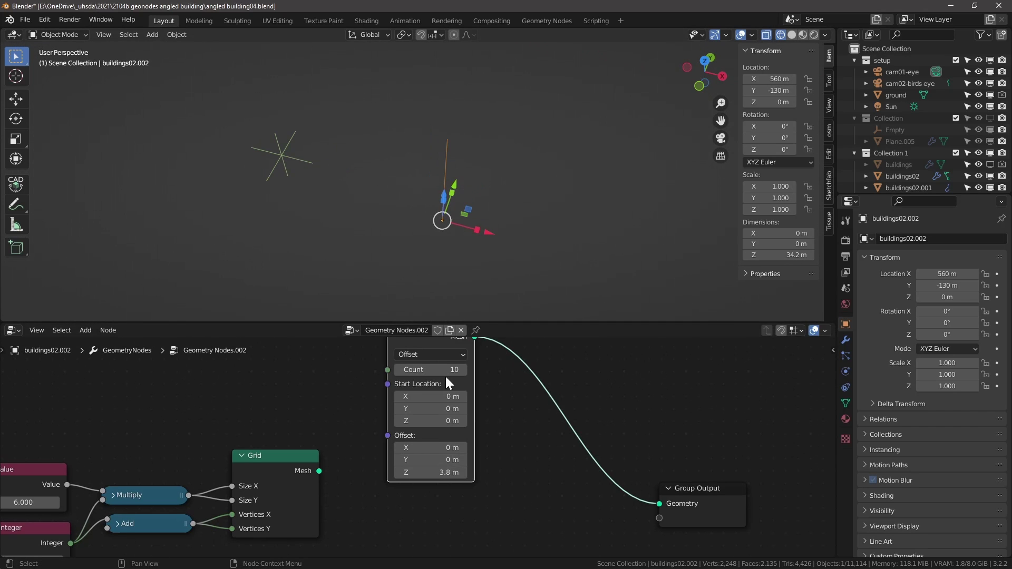
# - Insert an Instance on Points node after the Mesh Line and connect the Grid's Mesh to its Instance input
pyautogui.moveTo(448, 383); pyautogui.dragTo(395, 400, button='middle')
pyautogui.scroll(-2, 464, 411)
pyautogui.hotkey('shift', 'a')
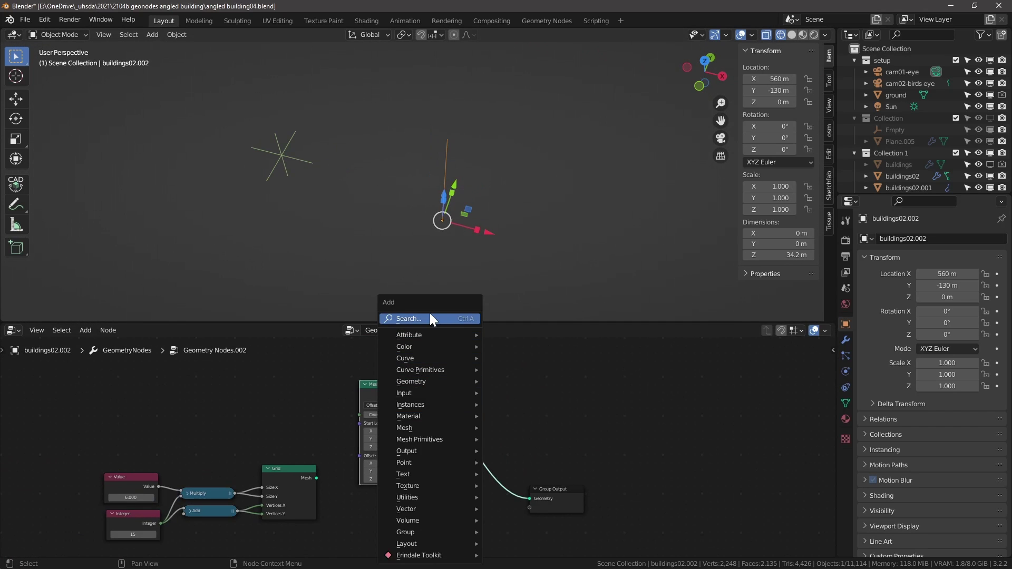
pyautogui.click(429, 318)
pyautogui.write('insta')
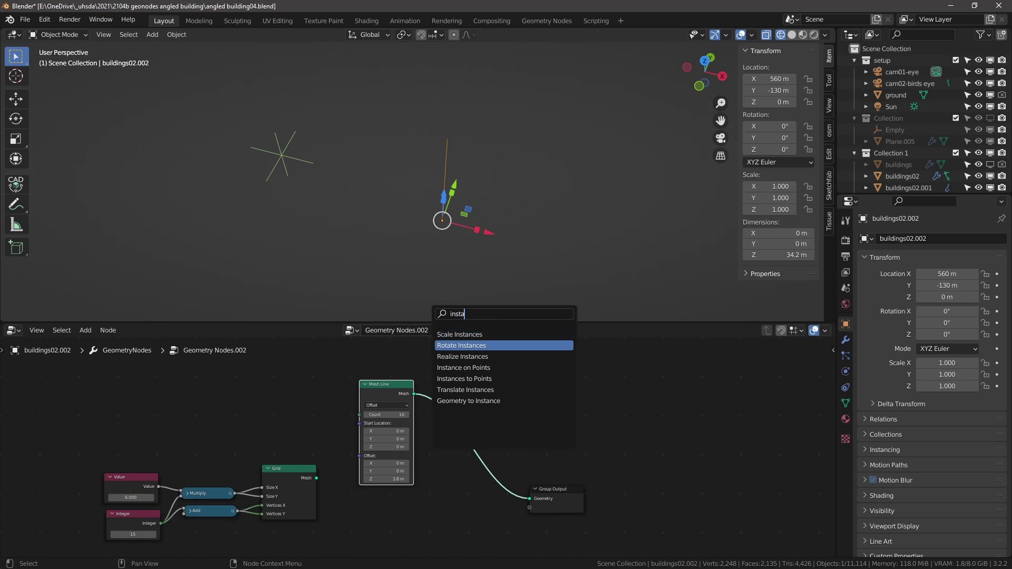
pyautogui.press('Down')
pyautogui.press('Down')
pyautogui.press('Return')
pyautogui.click(449, 391)
pyautogui.moveTo(317, 477); pyautogui.dragTo(452, 432)
pyautogui.scroll(-3, 427, 233)
pyautogui.moveTo(429, 233); pyautogui.dragTo(438, 198, button='middle')
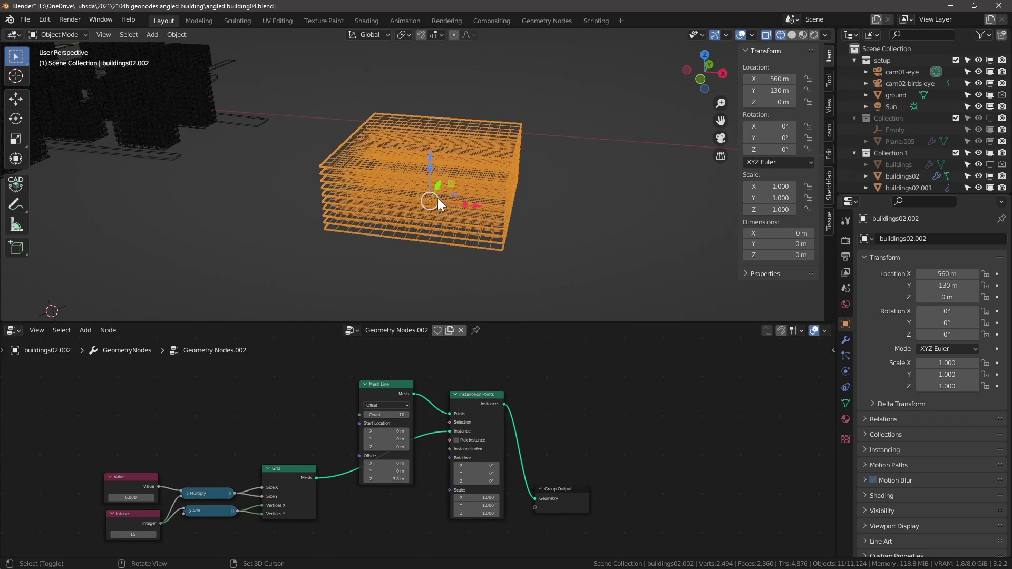
# - Set the Mesh Line count to 14 and collapse the node
pyautogui.click(406, 415)
pyautogui.click(406, 414)
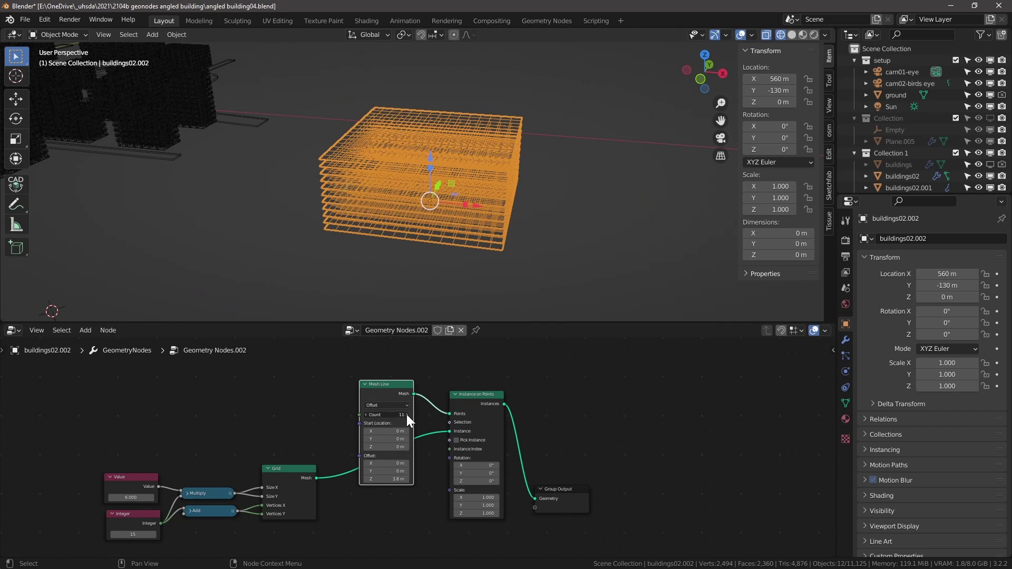
pyautogui.click(406, 414)
pyautogui.click(406, 414)
pyautogui.press('h')
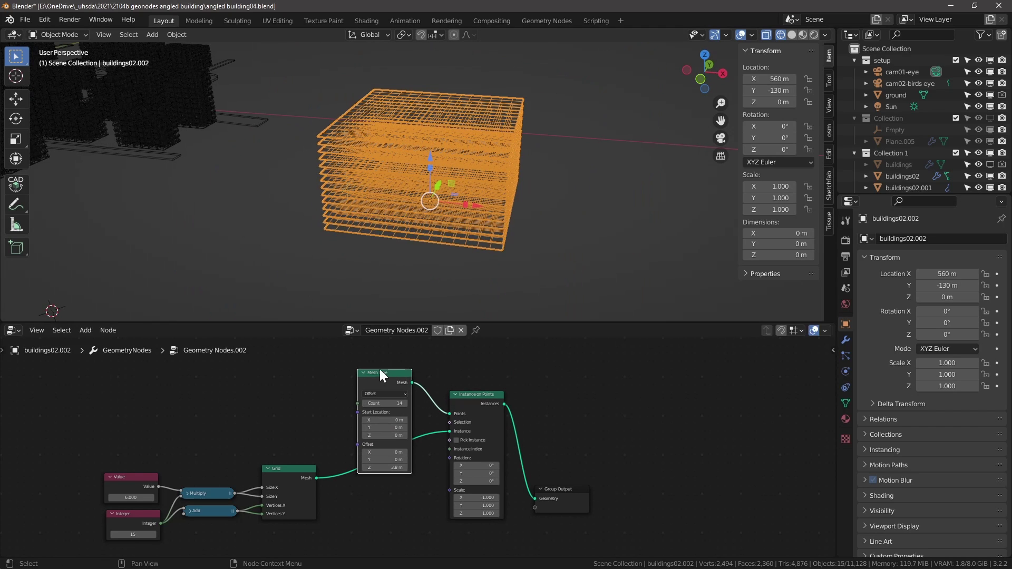
# - Insert a Mesh to Points node on the link between the Grid and Instance on Points
pyautogui.scroll(3, 334, 471)
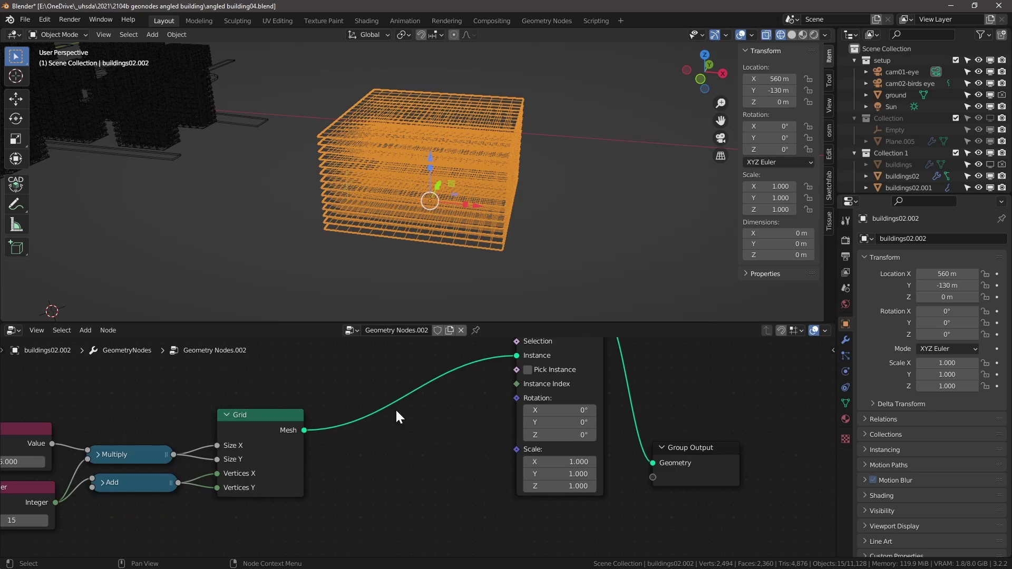
pyautogui.hotkey('shift', 'a')
pyautogui.write('mesh ')
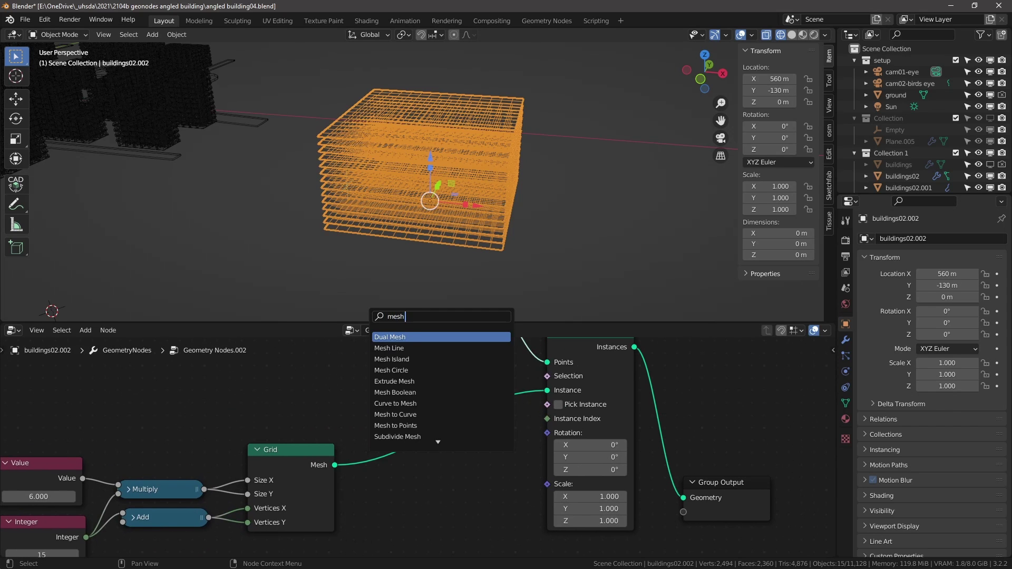
pyautogui.write('to')
pyautogui.press('Down')
pyautogui.press('Return')
pyautogui.click(378, 392)
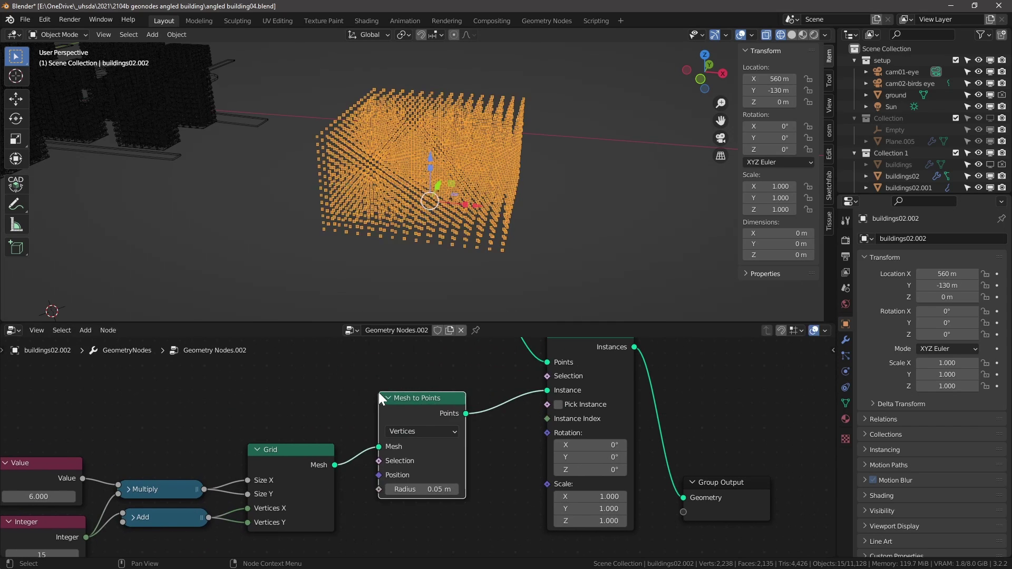
pyautogui.scroll(2, 414, 207)
pyautogui.moveTo(451, 172); pyautogui.dragTo(415, 204, button='middle')
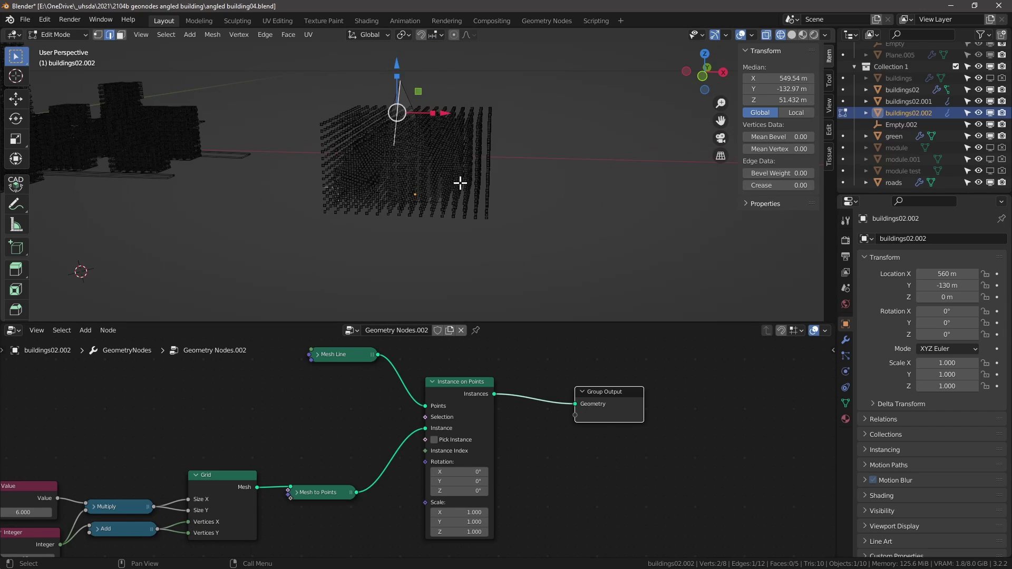
# - Expand and reposition the Mesh Line node, and move the Group Output farther from Instance on Points
pyautogui.moveTo(458, 181); pyautogui.dragTo(377, 422, button='middle')
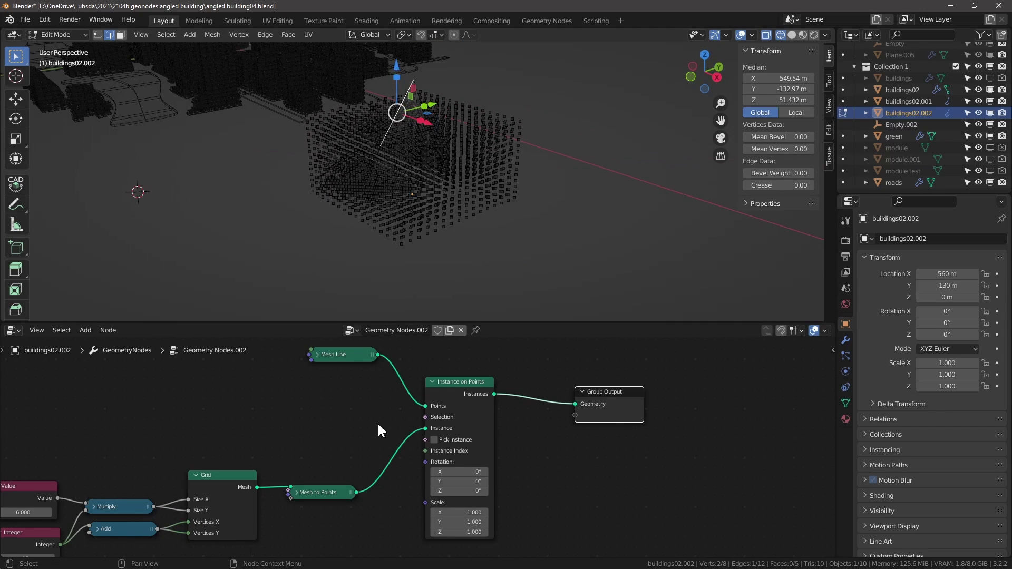
pyautogui.click(317, 354)
pyautogui.moveTo(342, 359); pyautogui.dragTo(328, 348)
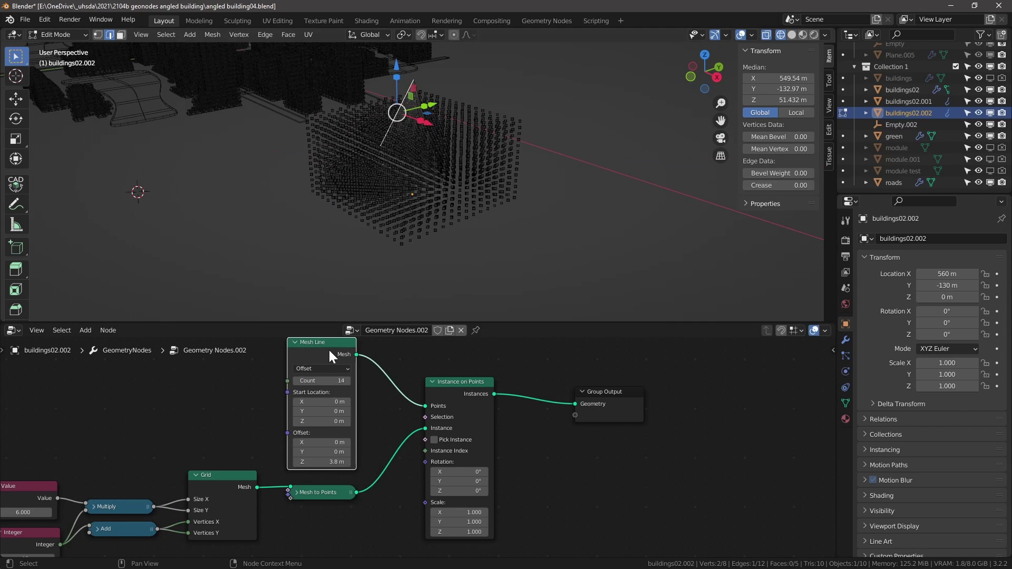
pyautogui.scroll(3, 411, 118)
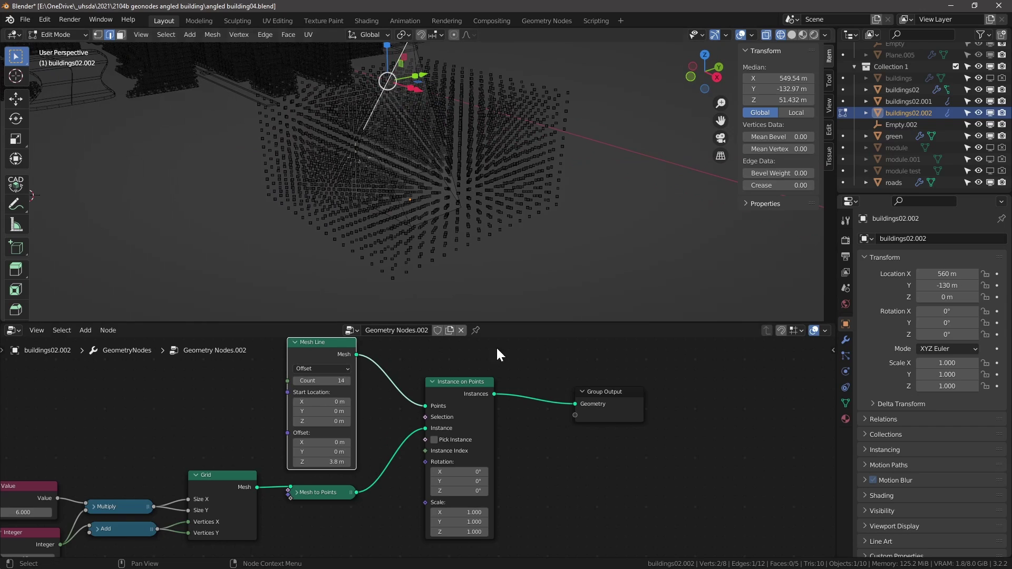
pyautogui.moveTo(526, 398); pyautogui.dragTo(404, 383, button='middle')
pyautogui.moveTo(508, 386); pyautogui.dragTo(591, 390)
# - Add a Raycast node below the instancing nodes and connect the Group Input's Geometry to its Target Geometry
pyautogui.scroll(-6, 459, 458)
pyautogui.moveTo(436, 507); pyautogui.dragTo(450, 441, button='middle')
pyautogui.hotkey('shift', 'a')
pyautogui.click(403, 333)
pyautogui.write('ray')
pyautogui.click(422, 340)
pyautogui.click(413, 431)
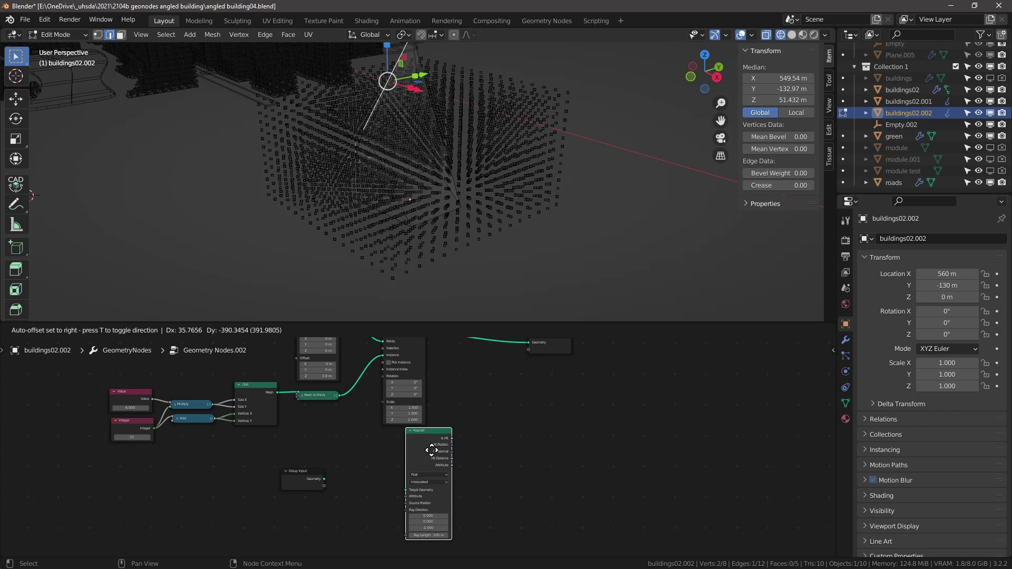
pyautogui.moveTo(324, 479); pyautogui.dragTo(405, 490)
# - Insert a Separate Geometry node before the Group Output and drive its Selection with the Raycast's Is Hit
pyautogui.moveTo(469, 421); pyautogui.dragTo(473, 478, button='middle')
pyautogui.hotkey('shift', 'a')
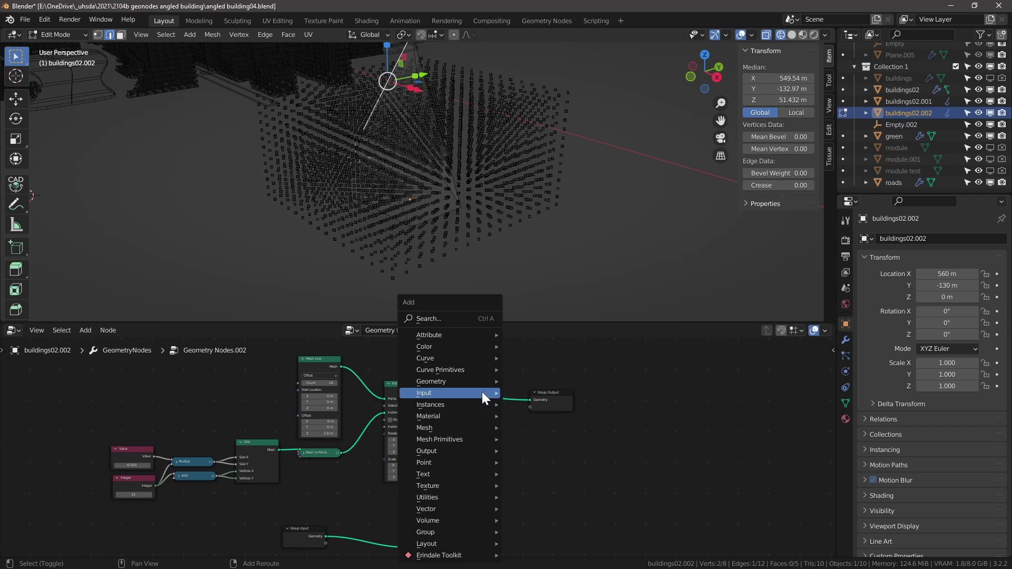
pyautogui.click(448, 321)
pyautogui.write('sepa')
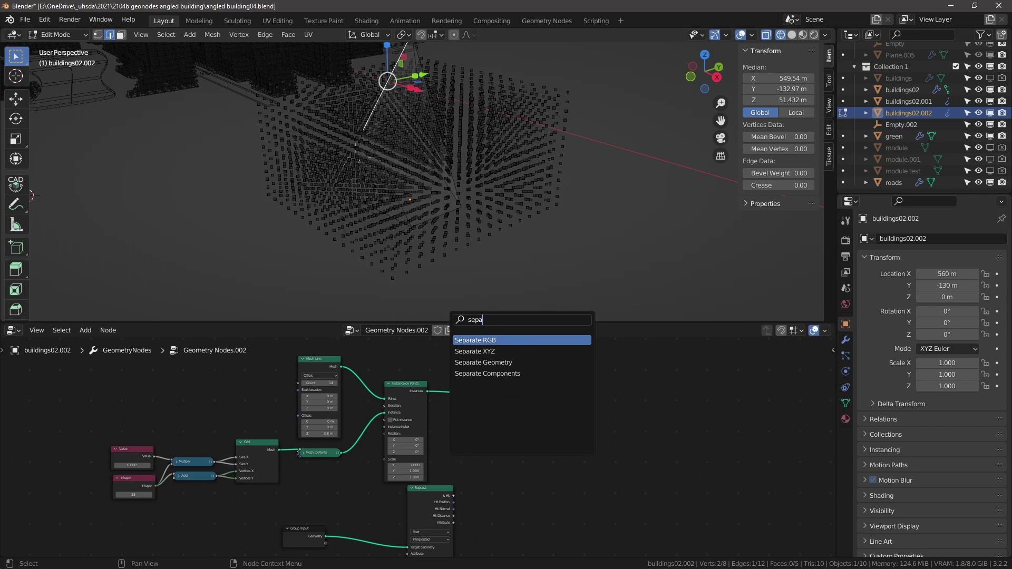
pyautogui.click(471, 362)
pyautogui.click(472, 388)
pyautogui.scroll(7, 479, 392)
pyautogui.scroll(-3, 485, 394)
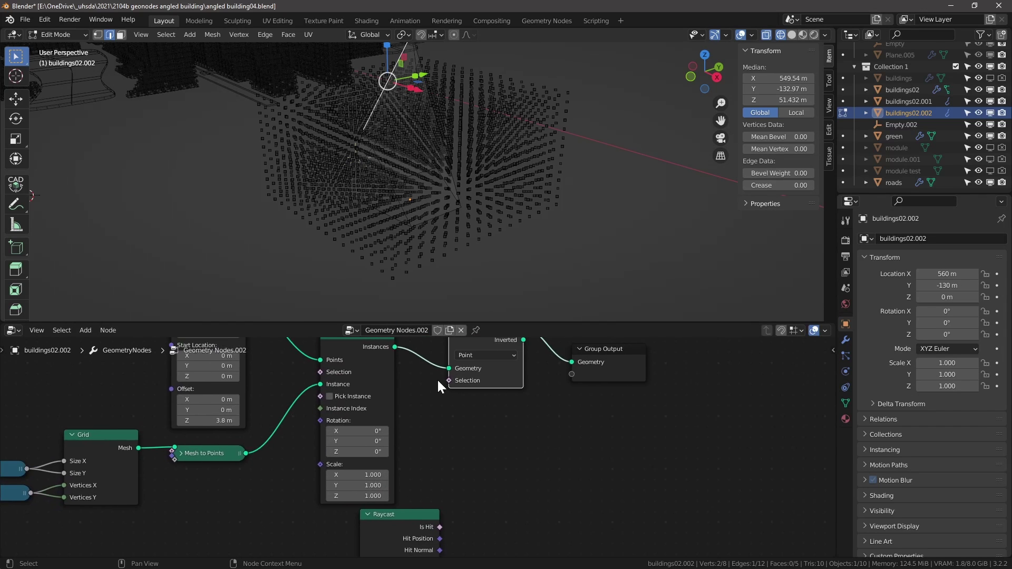
pyautogui.moveTo(442, 394); pyautogui.dragTo(436, 510)
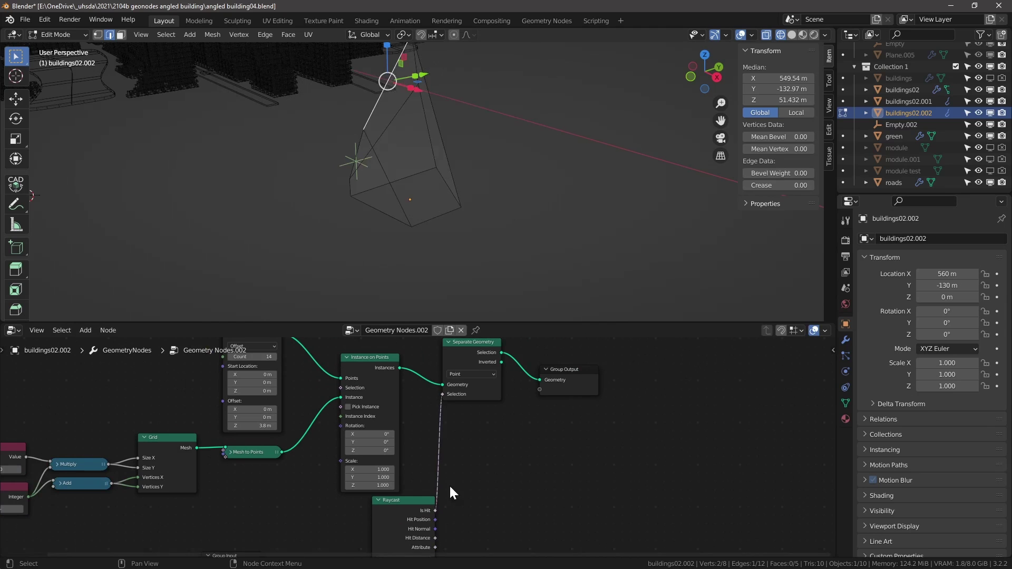
# - Space out the final nodes and insert a Realize Instances node between Instance on Points and Separate Geometry
pyautogui.moveTo(476, 344); pyautogui.dragTo(613, 387)
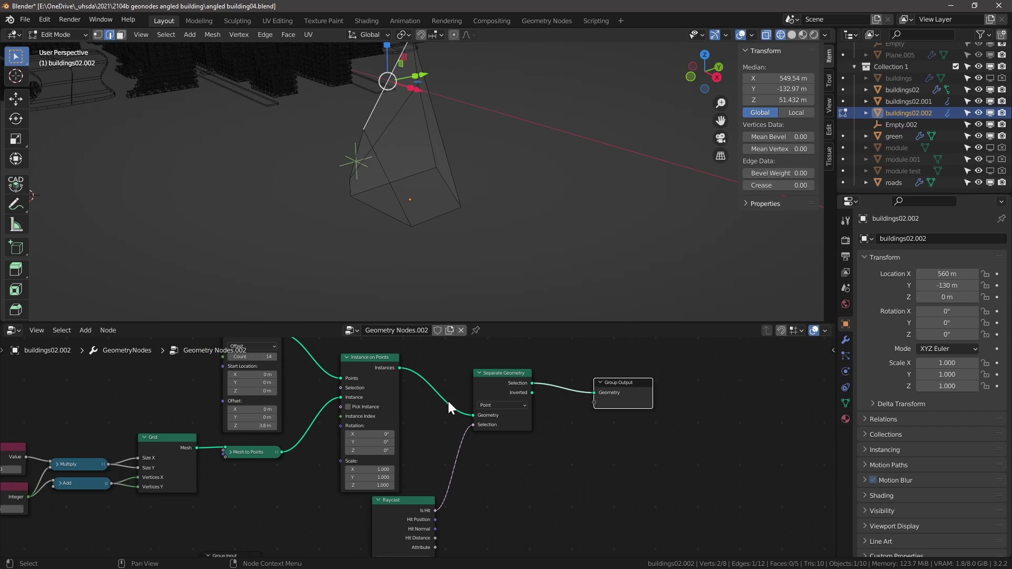
pyautogui.moveTo(448, 401); pyautogui.dragTo(548, 426, button='middle')
pyautogui.scroll(2, 551, 377)
pyautogui.hotkey('shift', 'a')
pyautogui.click(529, 318)
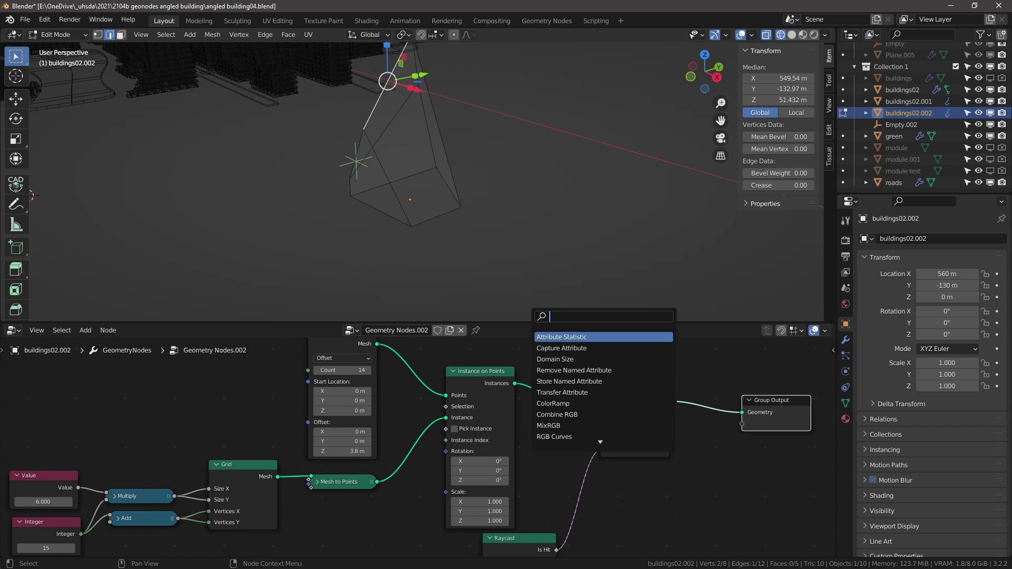
pyautogui.write('real')
pyautogui.press('Return')
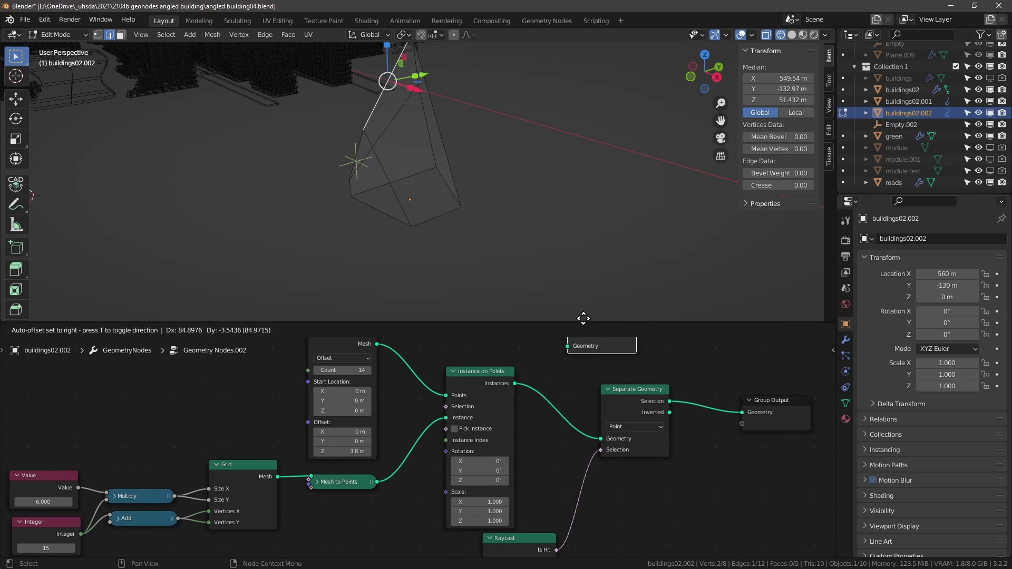
pyautogui.click(570, 369)
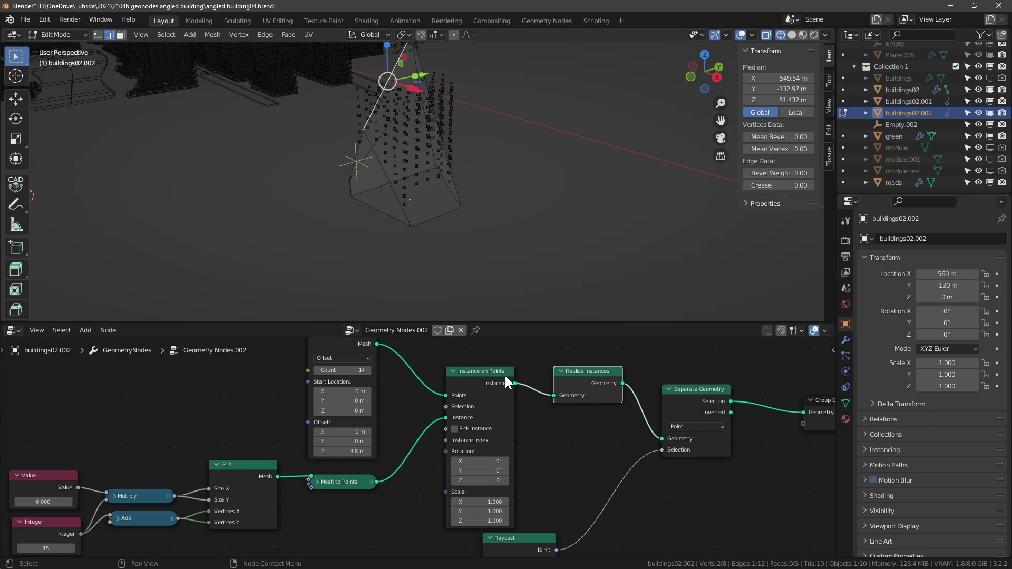
# - Set the Z component of the Raycast node's ray direction to 1
pyautogui.moveTo(374, 171); pyautogui.dragTo(500, 85, button='middle')
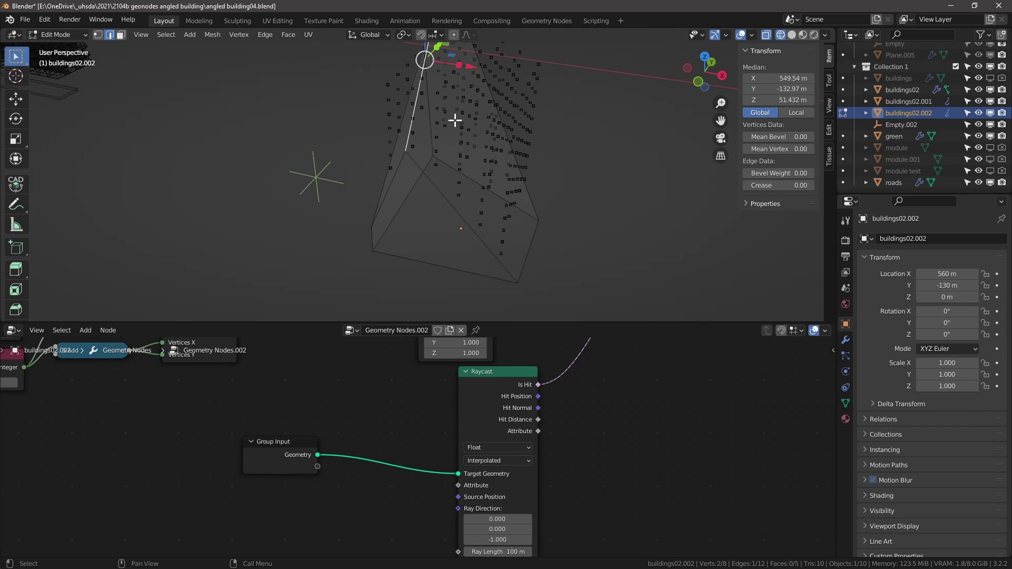
pyautogui.moveTo(452, 499); pyautogui.dragTo(421, 426, button='middle')
pyautogui.scroll(3, 492, 479)
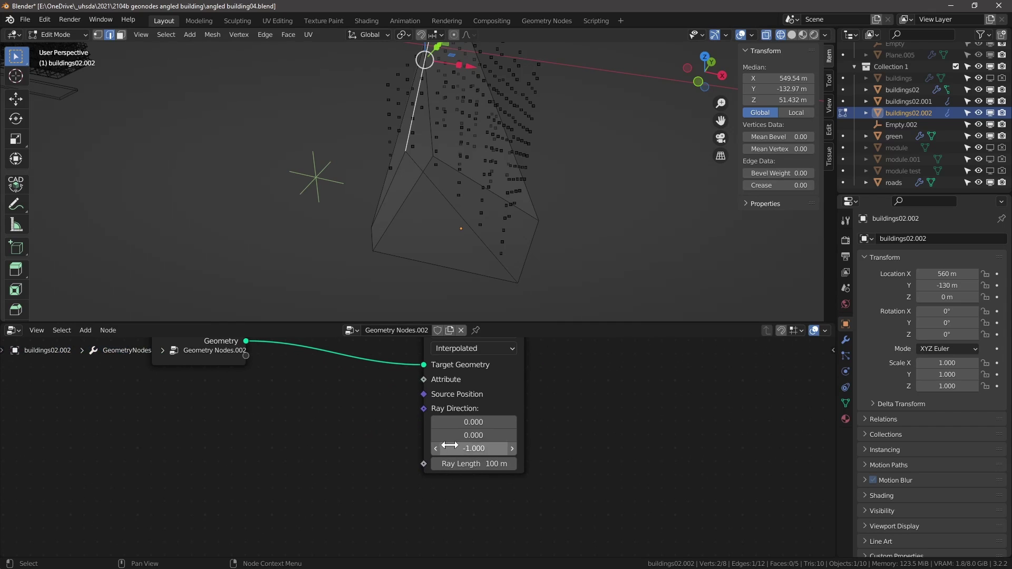
pyautogui.click(442, 448)
pyautogui.write('1')
pyautogui.press('Return')
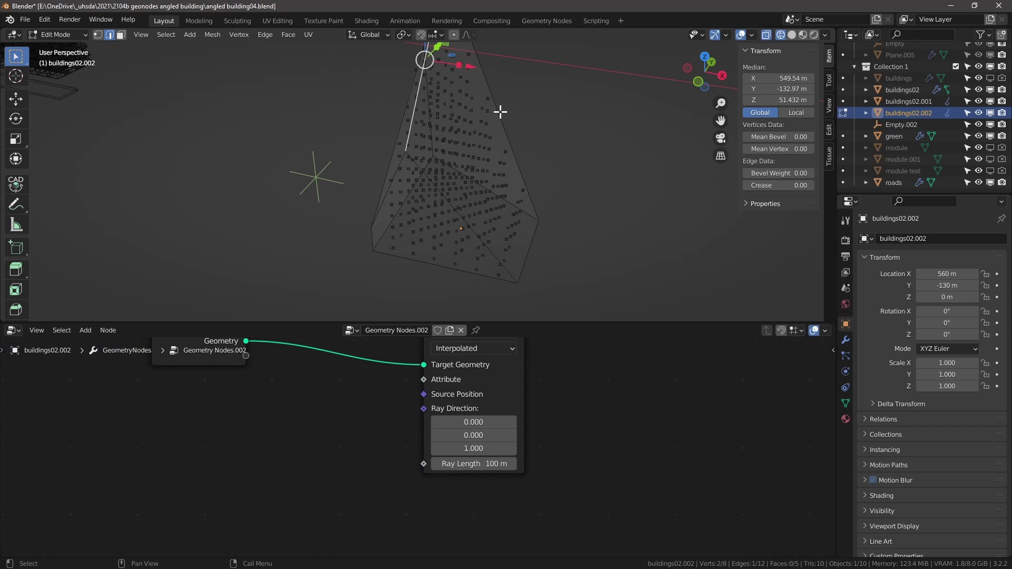
pyautogui.moveTo(472, 100); pyautogui.dragTo(460, 135, button='middle')
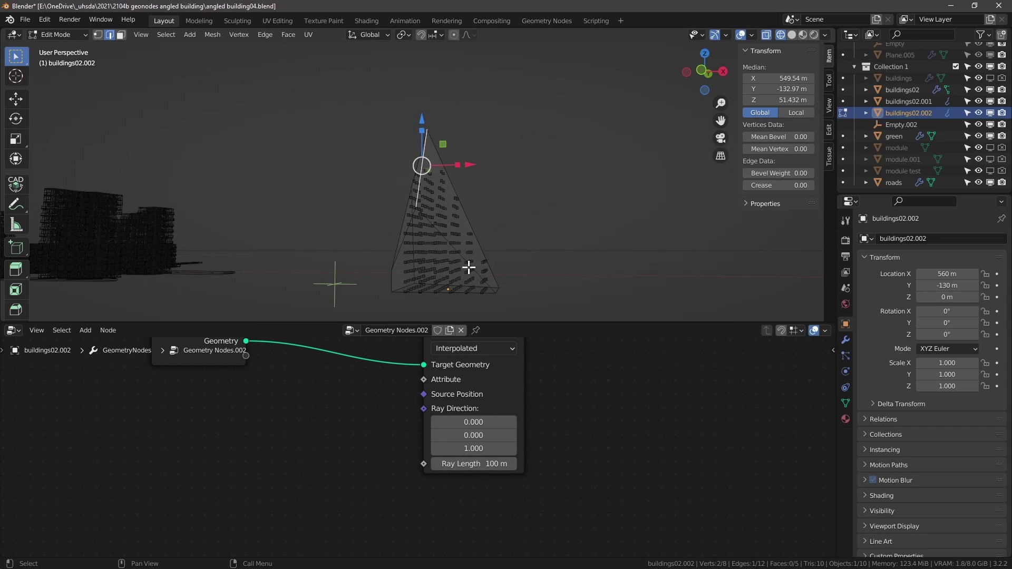
# - Switch to face selection and move the volume's sloped side face outward along X to about 634.6 m
pyautogui.moveTo(469, 268); pyautogui.dragTo(432, 267, button='middle')
pyautogui.click(446, 227)
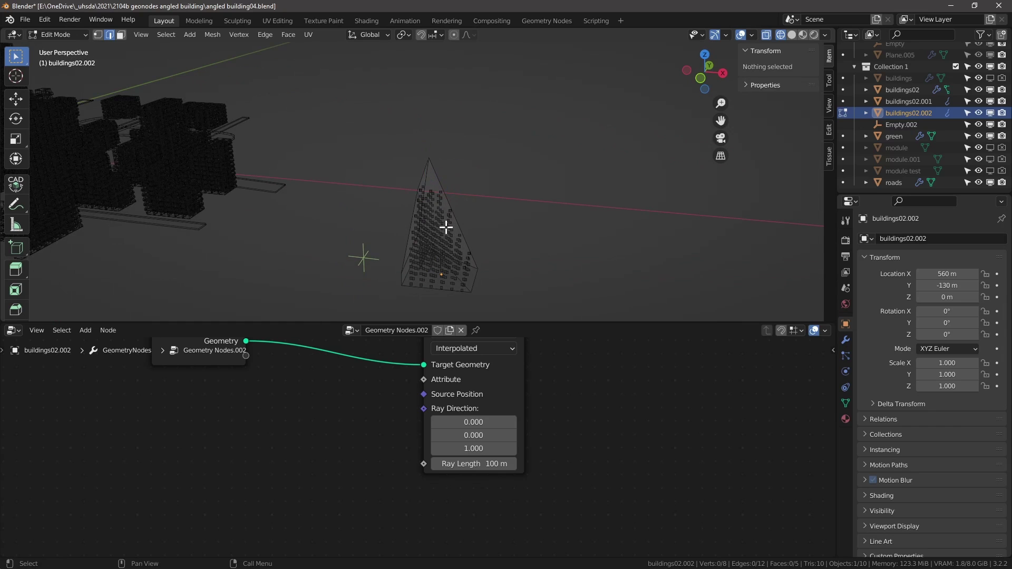
pyautogui.press('3')
pyautogui.click(461, 242)
pyautogui.moveTo(504, 243); pyautogui.dragTo(620, 252)
# - Increase the Integer node's value so the point grid extends across the widened volume
pyautogui.scroll(-12, 530, 369)
pyautogui.moveTo(348, 395); pyautogui.dragTo(500, 418, button='middle')
pyautogui.scroll(9, 387, 398)
pyautogui.moveTo(368, 371); pyautogui.dragTo(417, 371)
pyautogui.scroll(-3, 375, 370)
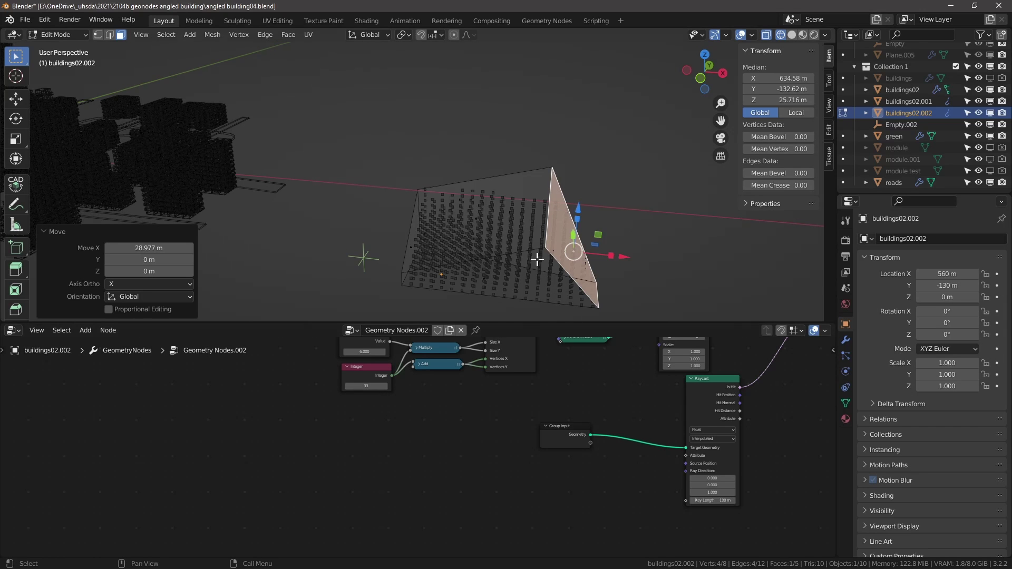
# - Rearrange the node layout, moving the Raycast and Group Input nodes closer to Separate Geometry
pyautogui.keyDown('shift'); pyautogui.moveTo(537, 259); pyautogui.dragTo(526, 240, button='middle'); pyautogui.keyUp('shift')
pyautogui.moveTo(503, 398); pyautogui.dragTo(377, 397, button='middle')
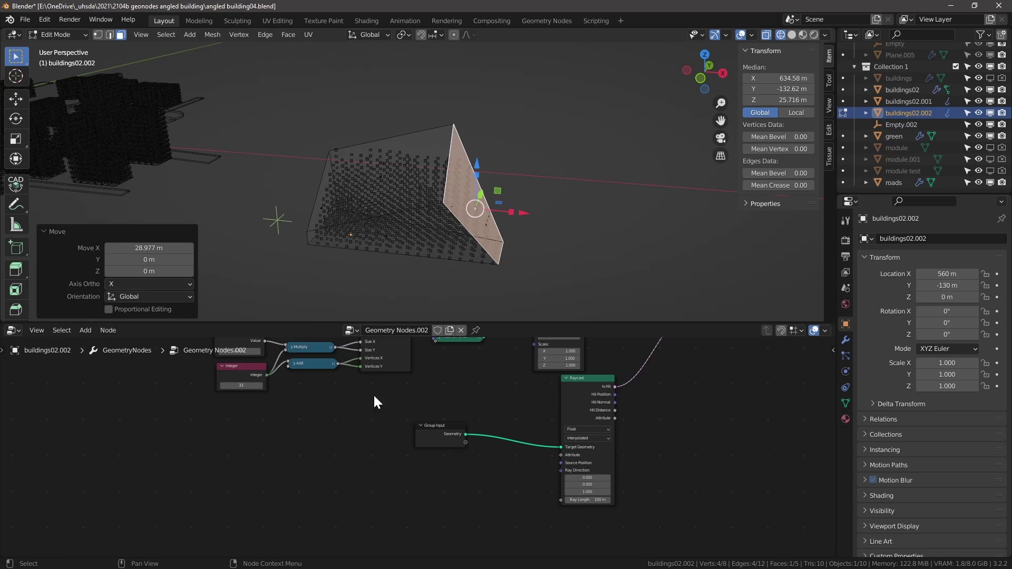
pyautogui.scroll(2, 440, 416)
pyautogui.moveTo(444, 416); pyautogui.dragTo(550, 436)
pyautogui.scroll(-1, 635, 414)
pyautogui.scroll(-2, 637, 414)
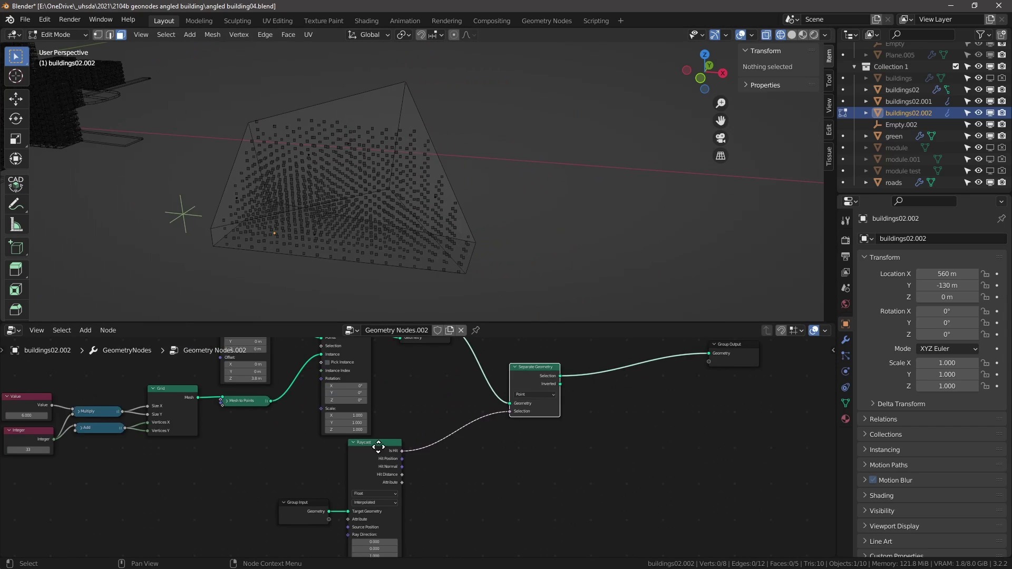
pyautogui.moveTo(377, 445); pyautogui.dragTo(405, 393, button='middle')
pyautogui.scroll(-1, 400, 392)
pyautogui.click(396, 392)
pyautogui.moveTo(393, 393); pyautogui.dragTo(472, 386)
# - Insert a second Instance on Points node between Separate Geometry and the Group Output
pyautogui.moveTo(504, 391); pyautogui.dragTo(356, 452, button='middle')
pyautogui.scroll(-1, 475, 390)
pyautogui.hotkey('shift', 'a')
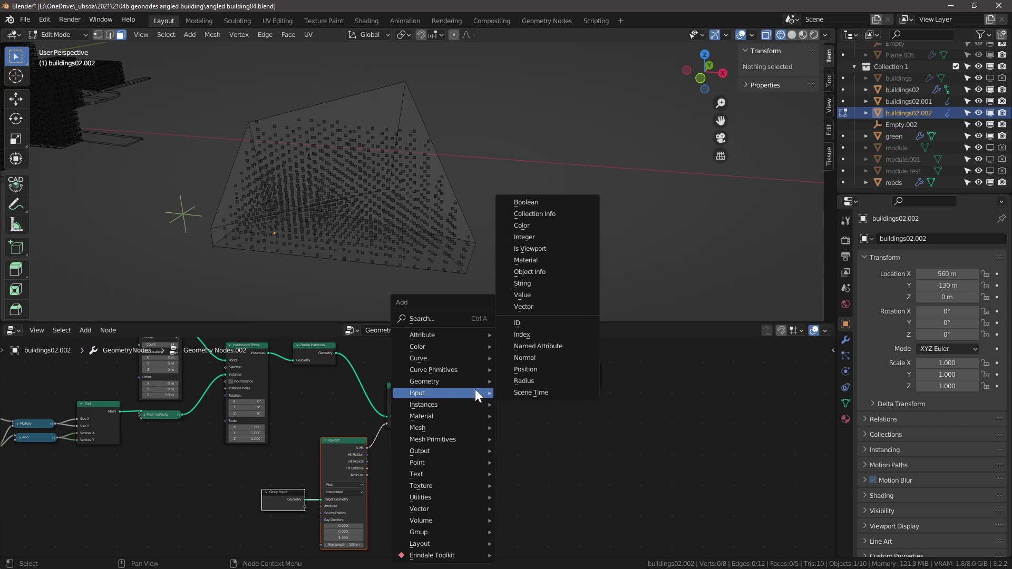
pyautogui.click(439, 318)
pyautogui.write('insta')
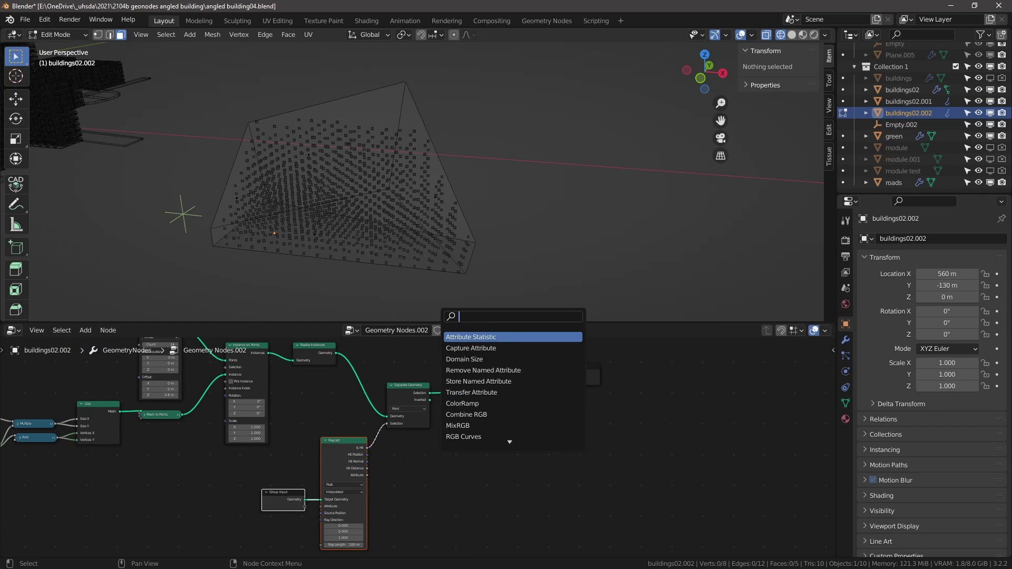
pyautogui.press('Down')
pyautogui.press('Down')
pyautogui.press('Down')
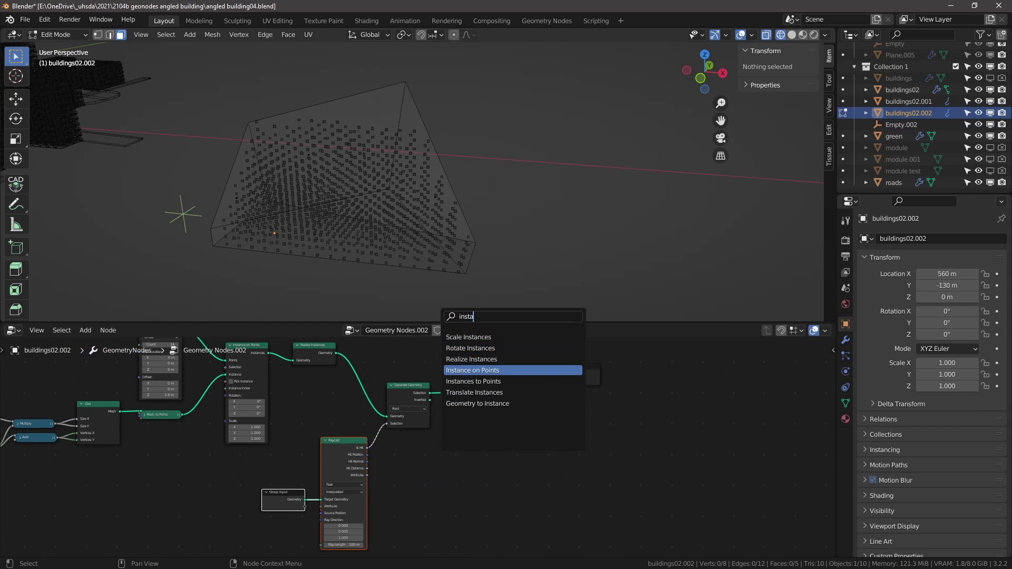
pyautogui.press('Return')
pyautogui.click(476, 363)
pyautogui.moveTo(470, 450); pyautogui.dragTo(496, 433, button='middle')
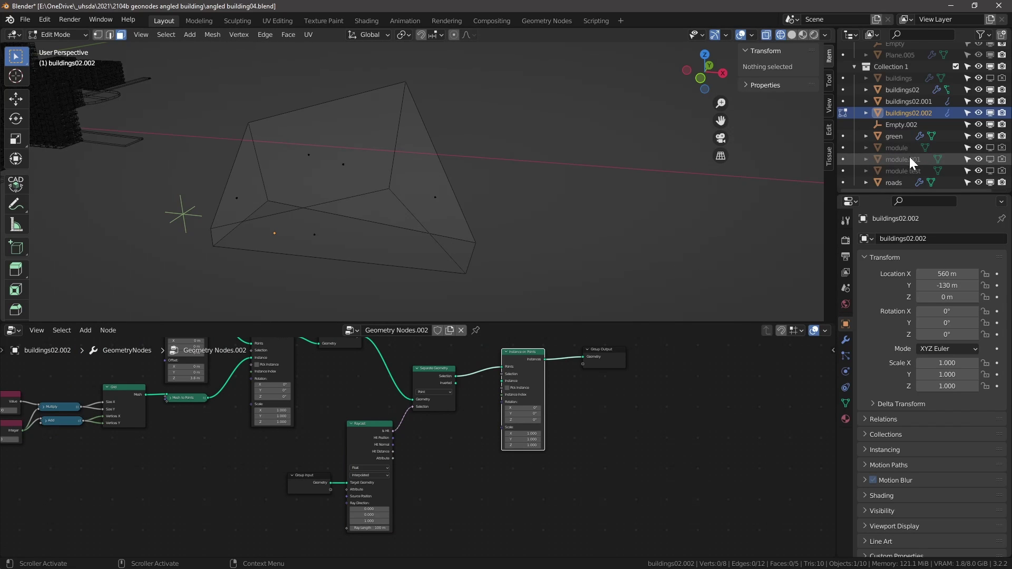
# - Add the module object as an Object Info node feeding the new Instance input, and turn off the wireframe display
pyautogui.moveTo(905, 147); pyautogui.dragTo(573, 385)
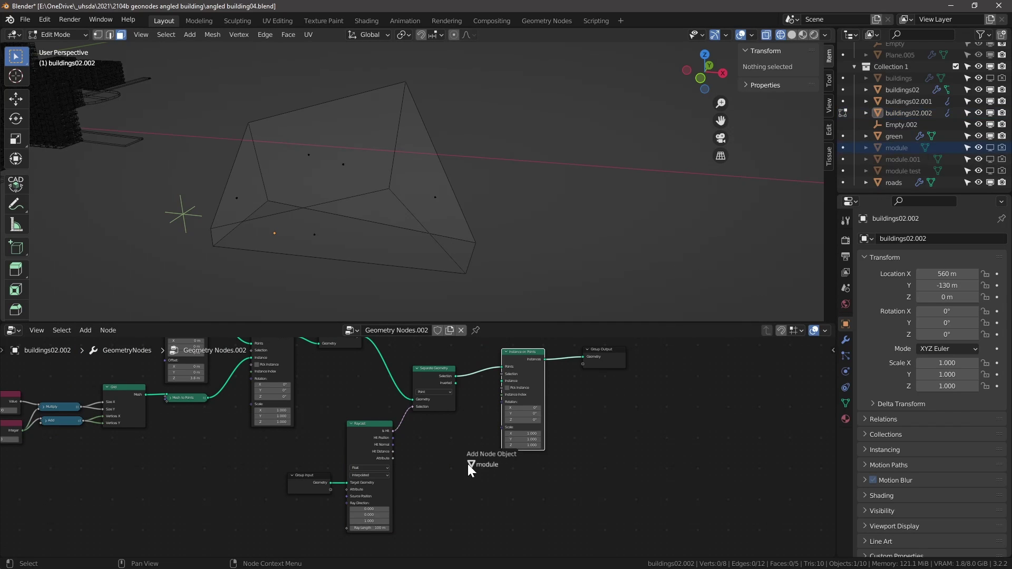
pyautogui.moveTo(471, 468); pyautogui.dragTo(533, 377)
pyautogui.scroll(2, 492, 464)
pyautogui.hotkey('shift', 'z')
pyautogui.moveTo(418, 207); pyautogui.dragTo(402, 263, button='middle')
# - Move the last Instance on Points and Group Output nodes farther from Separate Geometry to make room between them
pyautogui.moveTo(501, 427); pyautogui.dragTo(361, 431, button='middle')
pyautogui.moveTo(546, 423); pyautogui.dragTo(469, 441)
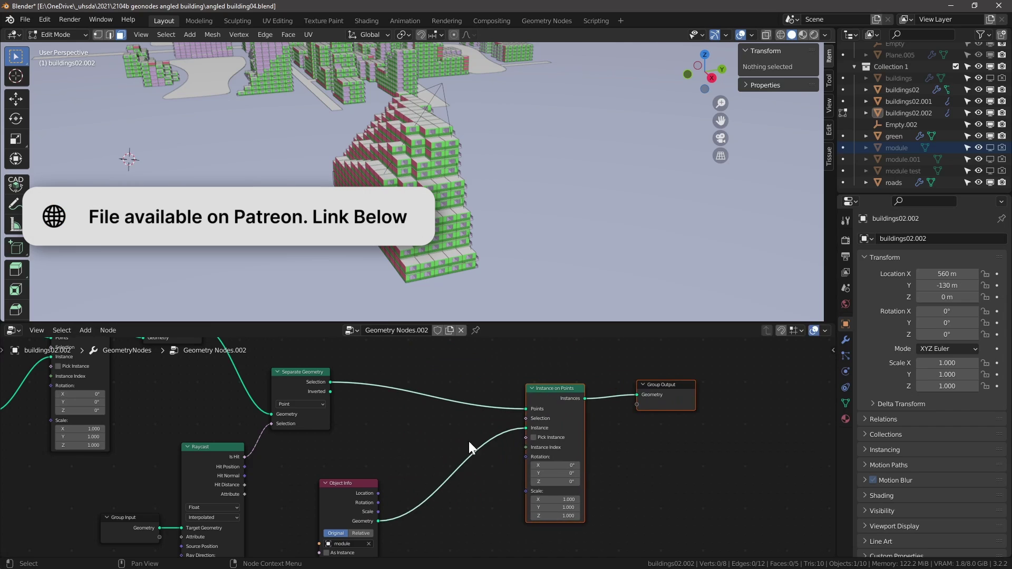
# - Connect the Raycast node's Hit Normal output to the Rotation input of the last Instance on Points node
pyautogui.click(356, 485)
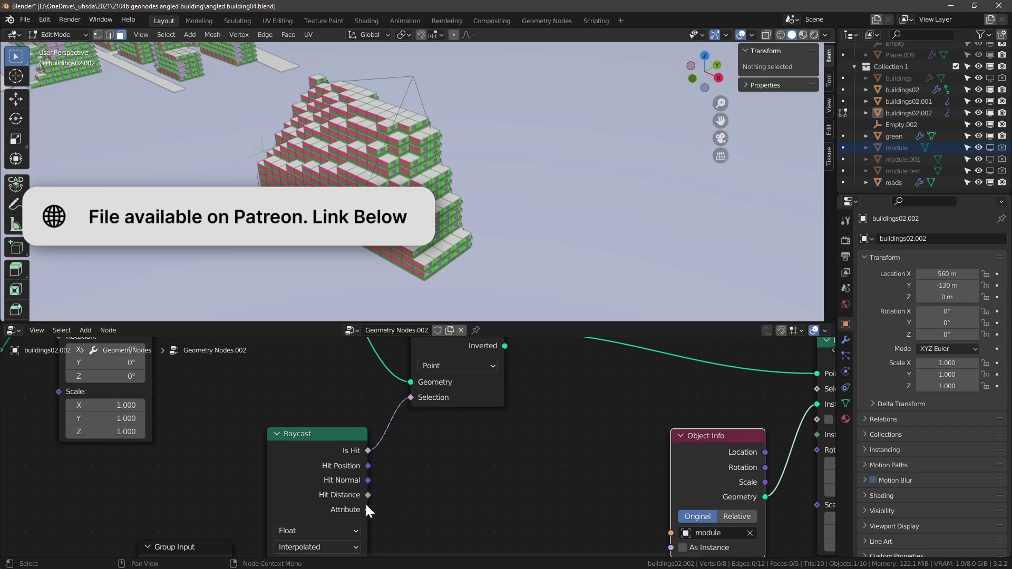
pyautogui.moveTo(367, 508); pyautogui.dragTo(236, 437, button='middle')
pyautogui.moveTo(240, 438); pyautogui.dragTo(689, 408)
pyautogui.moveTo(543, 237); pyautogui.dragTo(409, 222, button='middle')
# - Insert an Align Euler to Vector node into the link between Hit Normal and the instance Rotation
pyautogui.hotkey('shift', 'a')
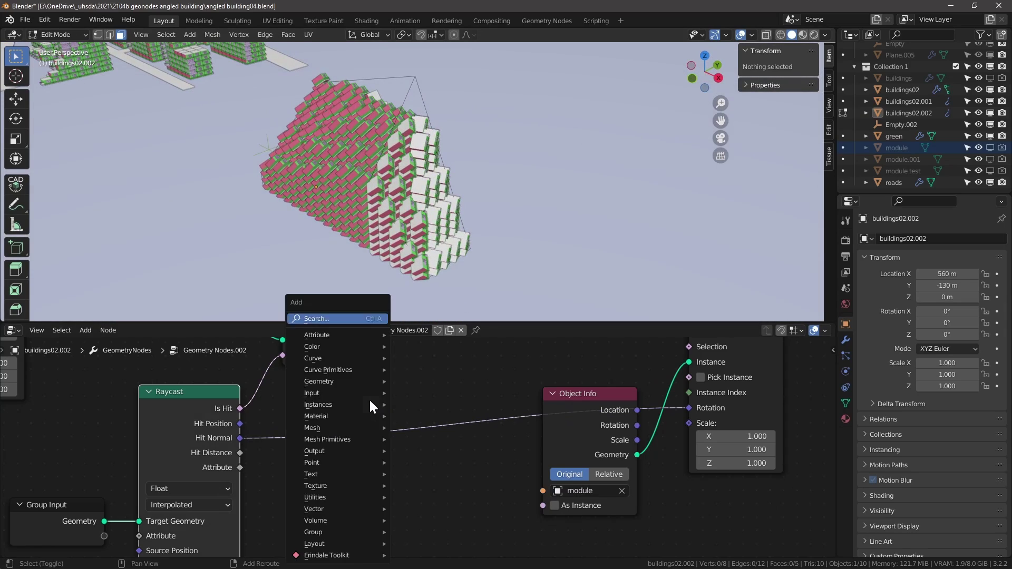
pyautogui.click(343, 319)
pyautogui.write('align')
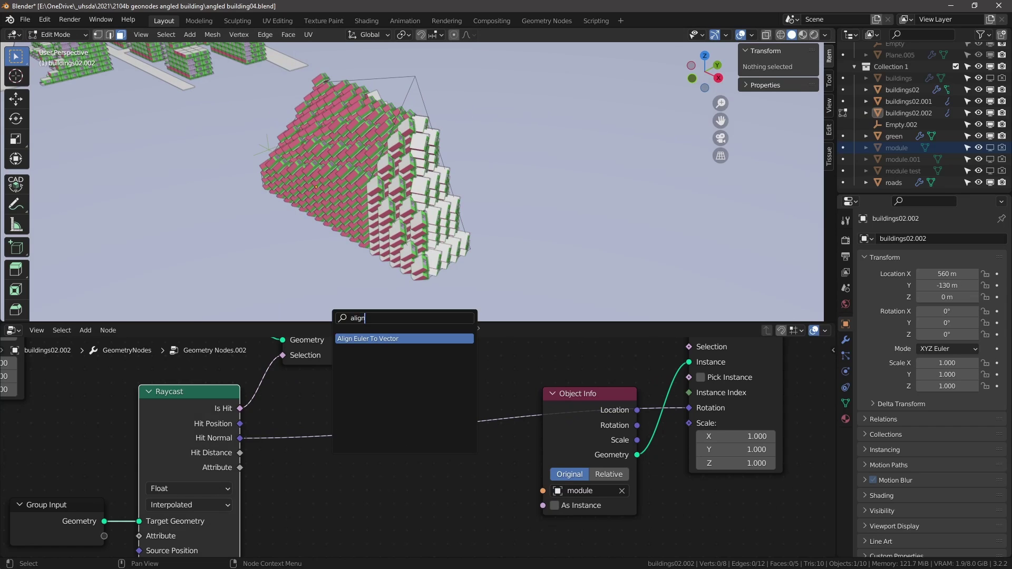
pyautogui.press('Return')
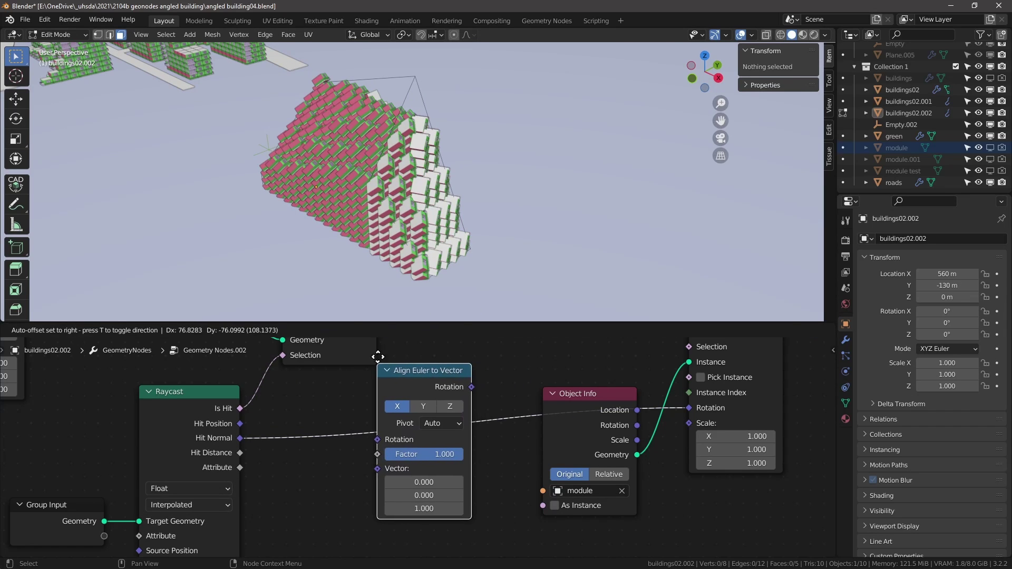
pyautogui.click(379, 372)
# - Set Align Euler to Vector to axis Y with pivot Z, and reroute the Hit Normal link to its Vector input
pyautogui.click(429, 425)
pyautogui.click(444, 483)
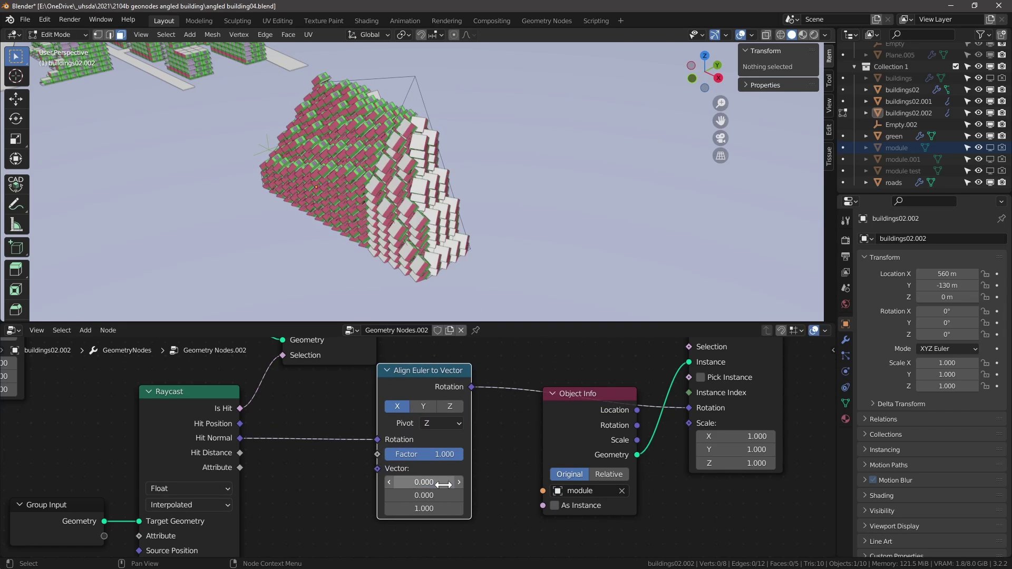
pyautogui.click(423, 406)
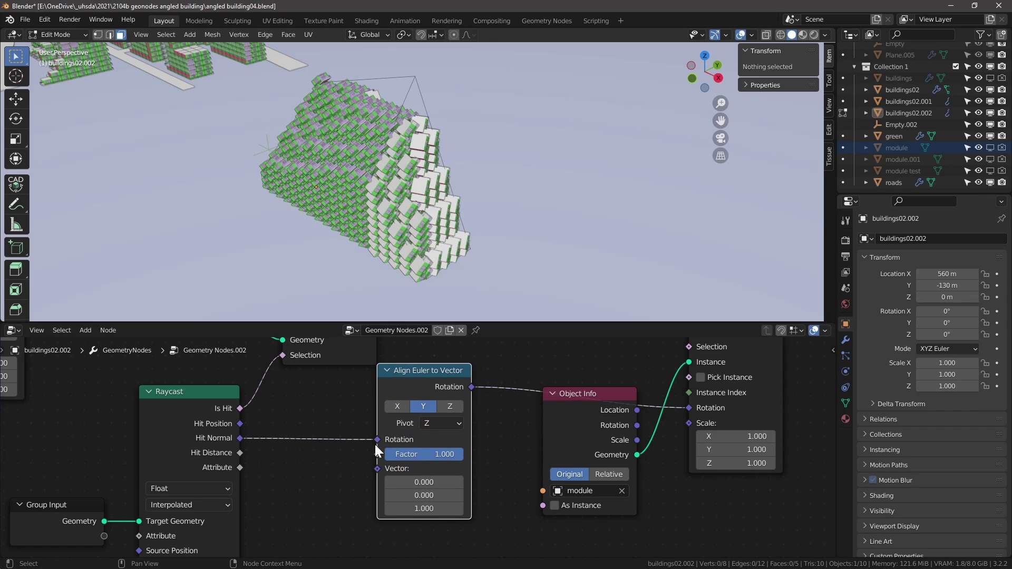
pyautogui.moveTo(374, 439); pyautogui.dragTo(378, 471)
# - Examine the orientation of the modules on the building's different sides from several angles
pyautogui.moveTo(368, 250); pyautogui.dragTo(329, 168, button='middle')
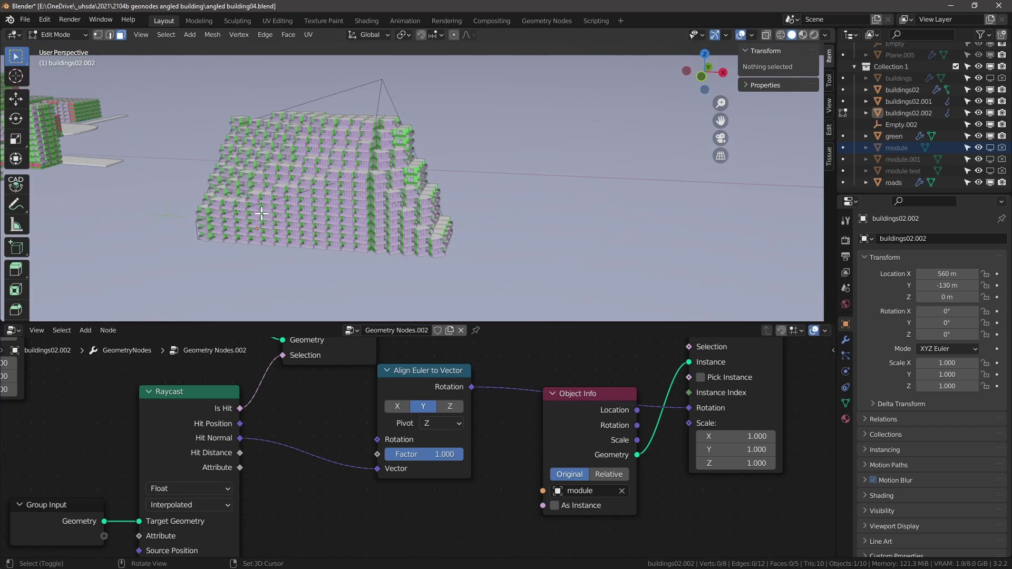
pyautogui.scroll(6, 262, 213)
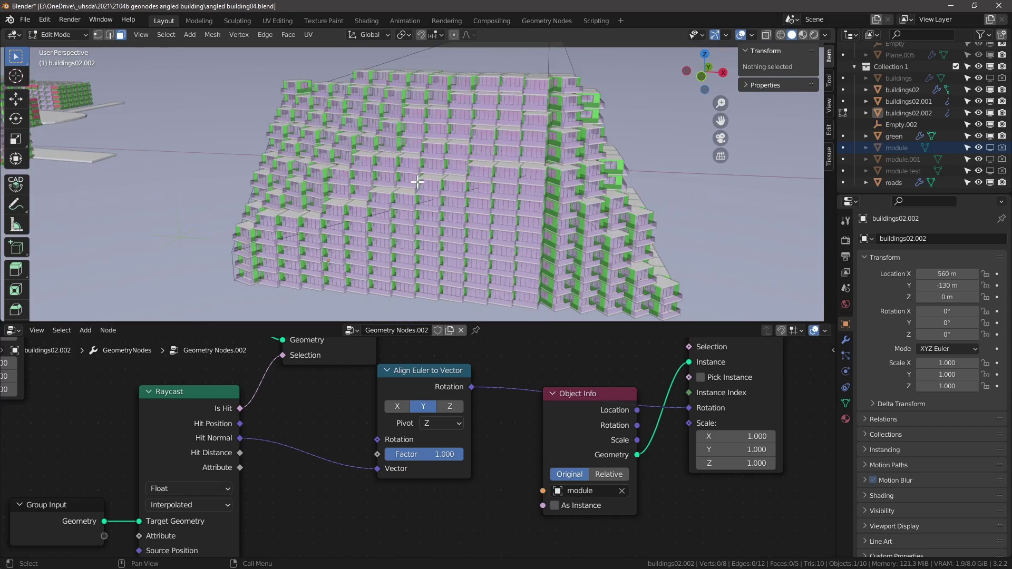
pyautogui.keyDown('shift'); pyautogui.moveTo(425, 191); pyautogui.dragTo(475, 223, button='middle'); pyautogui.keyUp('shift')
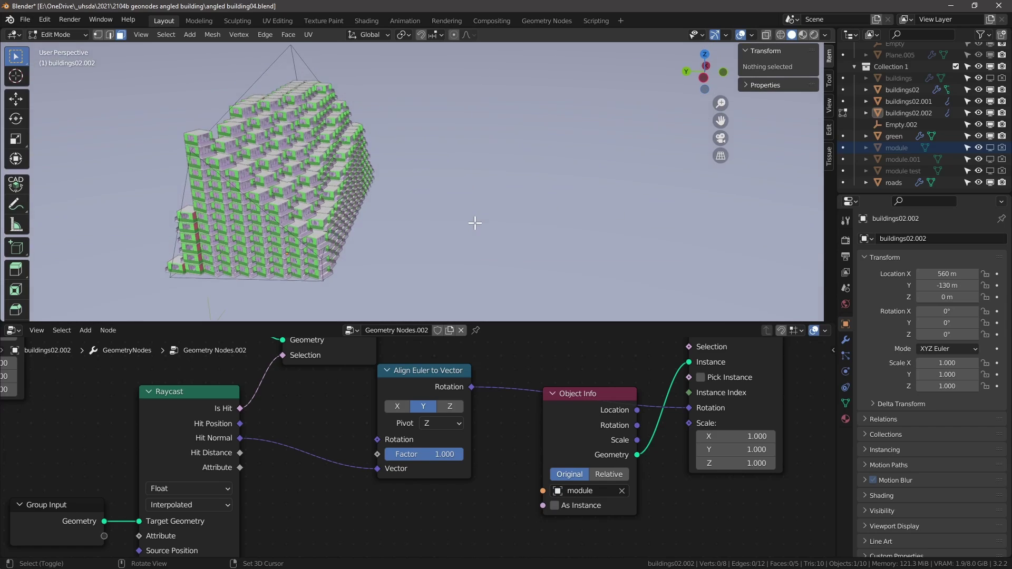
pyautogui.keyDown('shift'); pyautogui.moveTo(256, 235); pyautogui.dragTo(521, 211, button='middle'); pyautogui.keyUp('shift')
pyautogui.scroll(-1, 265, 150)
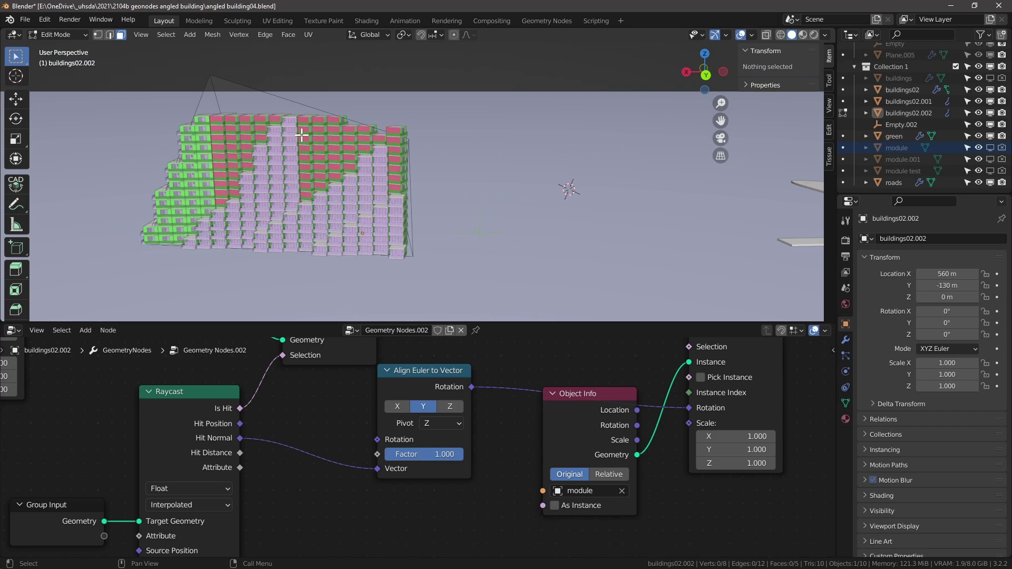
pyautogui.moveTo(512, 388); pyautogui.dragTo(432, 429, button='middle')
pyautogui.scroll(-1, 419, 399)
pyautogui.scroll(-1, 432, 429)
pyautogui.moveTo(361, 169); pyautogui.dragTo(384, 196, button='middle')
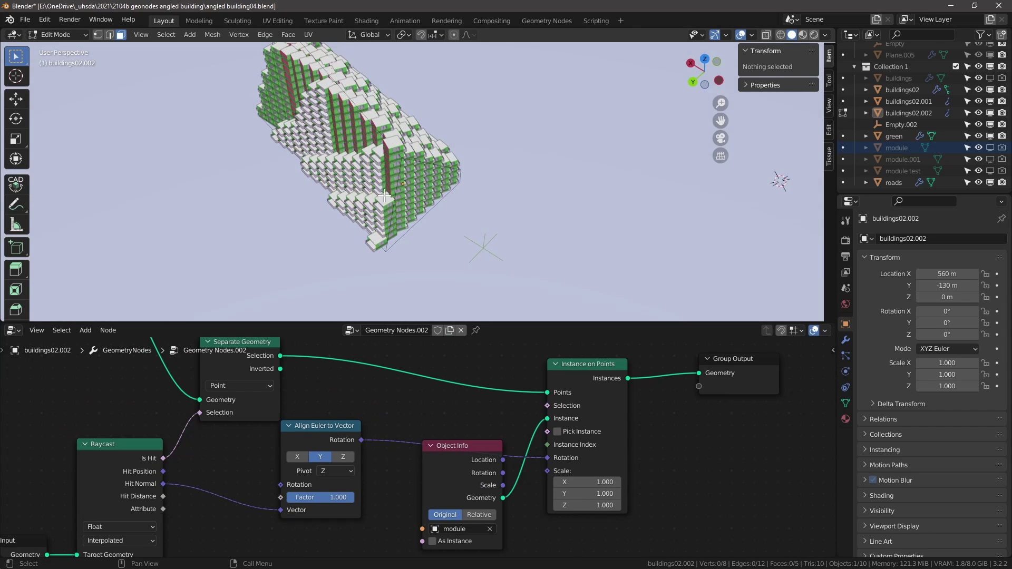
pyautogui.click(403, 162)
# - Move the Object Info, Instance on Points and Group Output nodes farther from Align Euler to Vector to make room
pyautogui.scroll(-1, 339, 489)
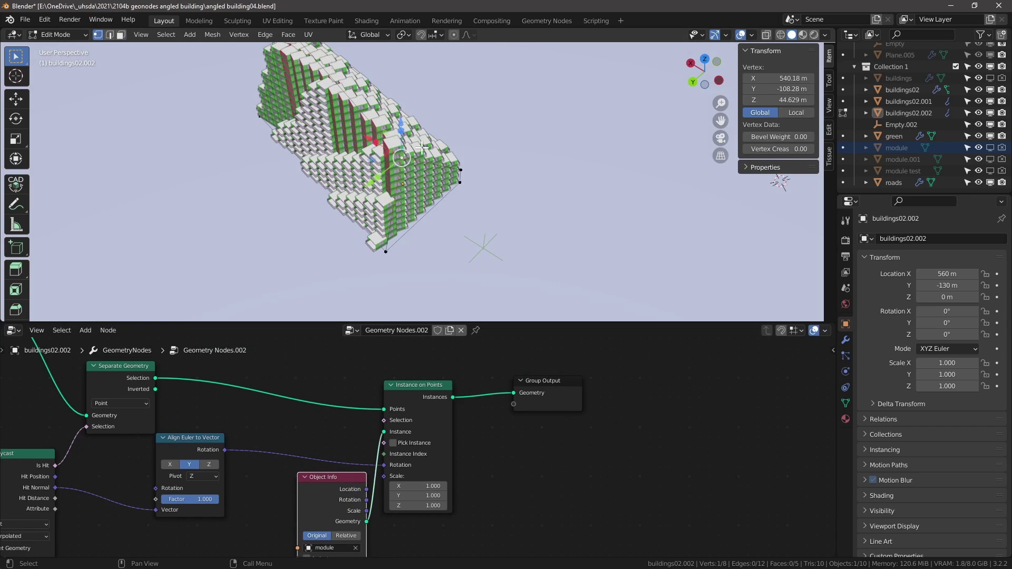
pyautogui.moveTo(354, 441); pyautogui.dragTo(525, 395, button='middle')
pyautogui.moveTo(472, 454); pyautogui.dragTo(379, 452, button='middle')
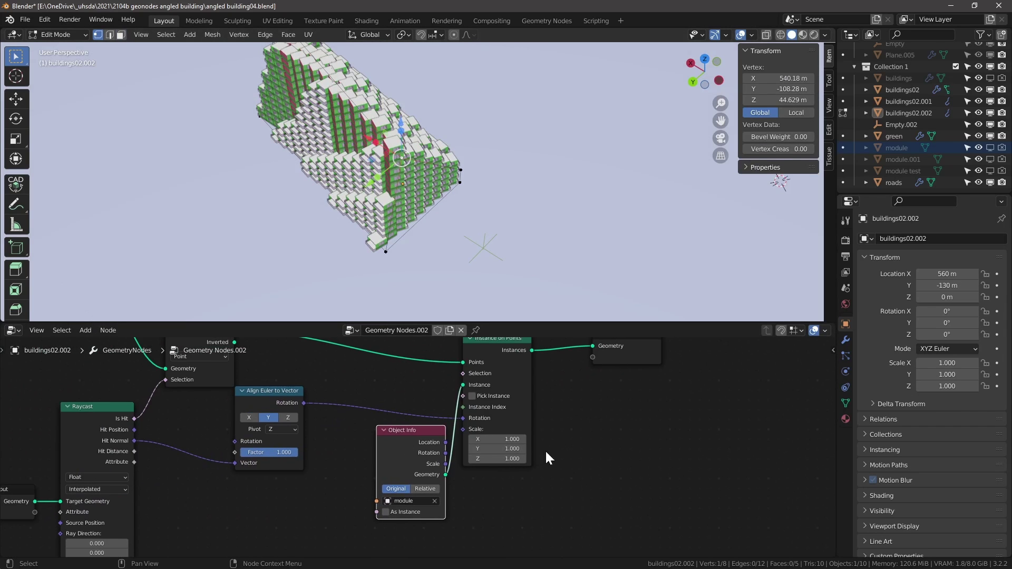
pyautogui.moveTo(536, 494); pyautogui.dragTo(428, 452)
pyautogui.moveTo(477, 416); pyautogui.dragTo(544, 427)
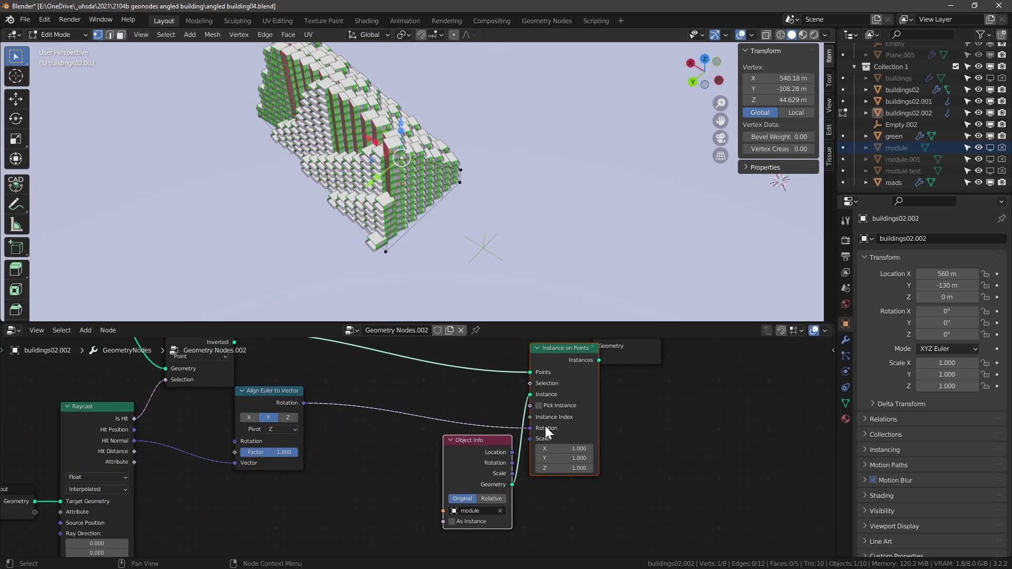
pyautogui.click(621, 350)
pyautogui.moveTo(622, 350); pyautogui.dragTo(750, 376)
pyautogui.moveTo(621, 496); pyautogui.dragTo(580, 461)
pyautogui.click(579, 460)
pyautogui.scroll(-1, 384, 436)
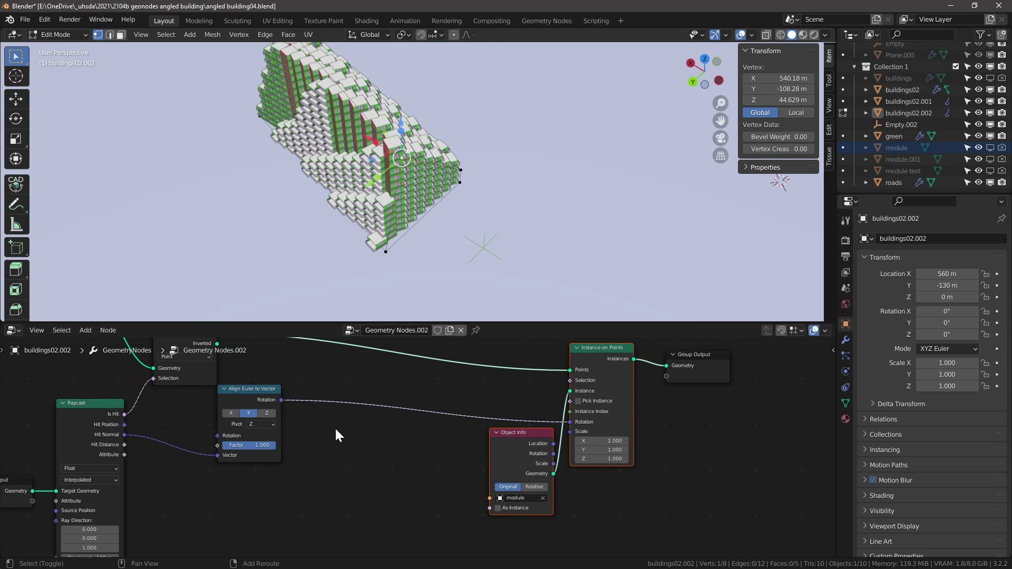
# - Insert a Vector Math node between Align Euler to Vector and Instance on Points, with its operation set to Snap
pyautogui.hotkey('shift', 'a')
pyautogui.moveTo(308, 505)
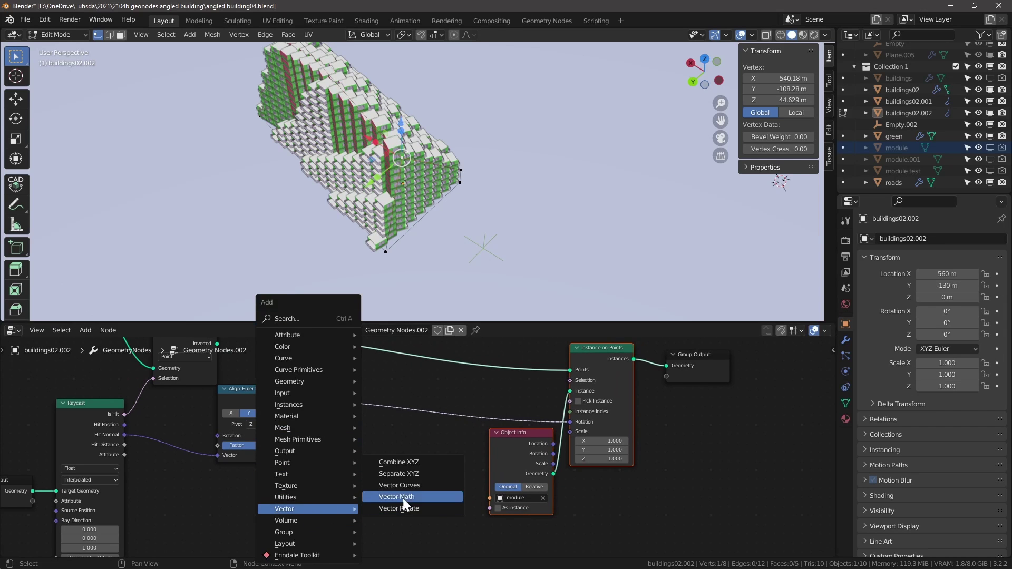
pyautogui.click(417, 496)
pyautogui.click(317, 390)
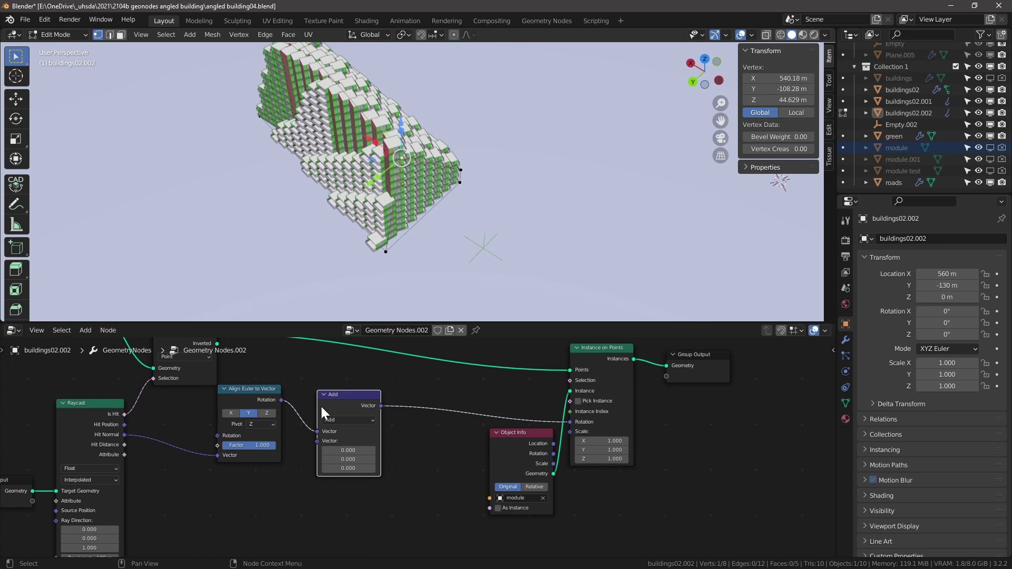
pyautogui.click(339, 420)
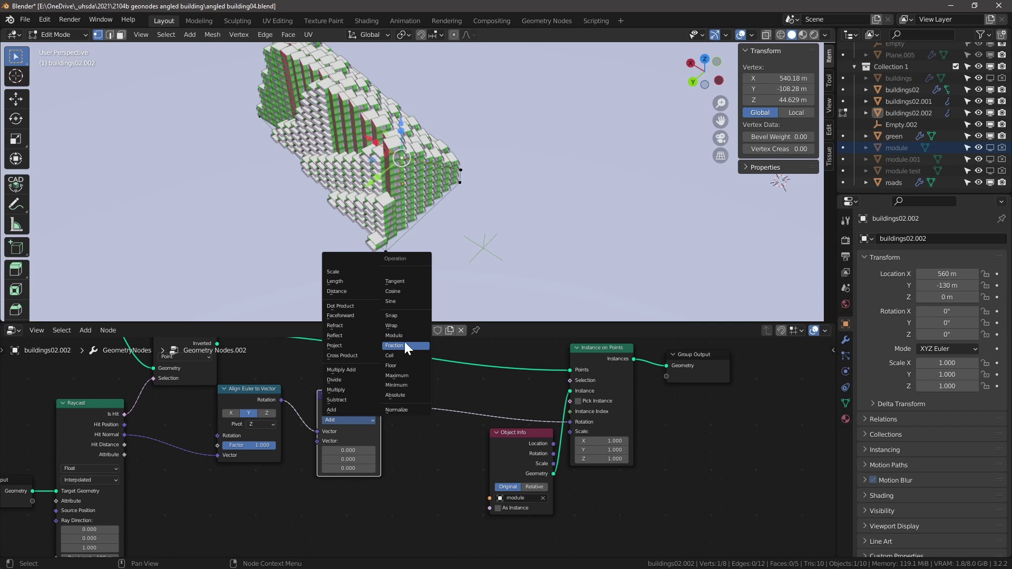
pyautogui.click(396, 315)
pyautogui.moveTo(399, 310); pyautogui.dragTo(376, 200, button='middle')
pyautogui.scroll(3, 340, 472)
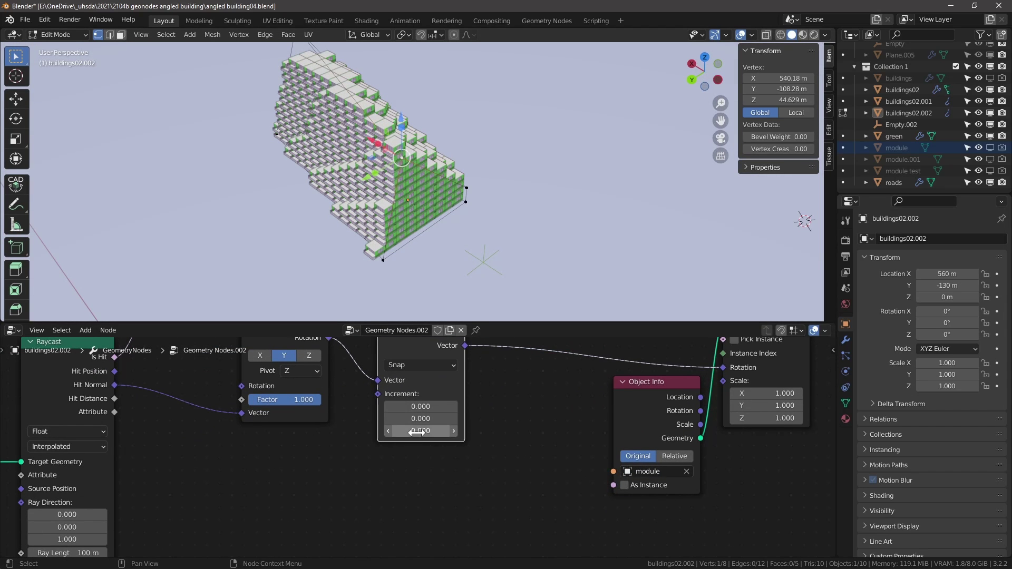
# - Add a Value node below the Snap node and set it to pi/2
pyautogui.moveTo(359, 464); pyautogui.dragTo(371, 436, button='middle')
pyautogui.hotkey('shift', 'a')
pyautogui.click(327, 245)
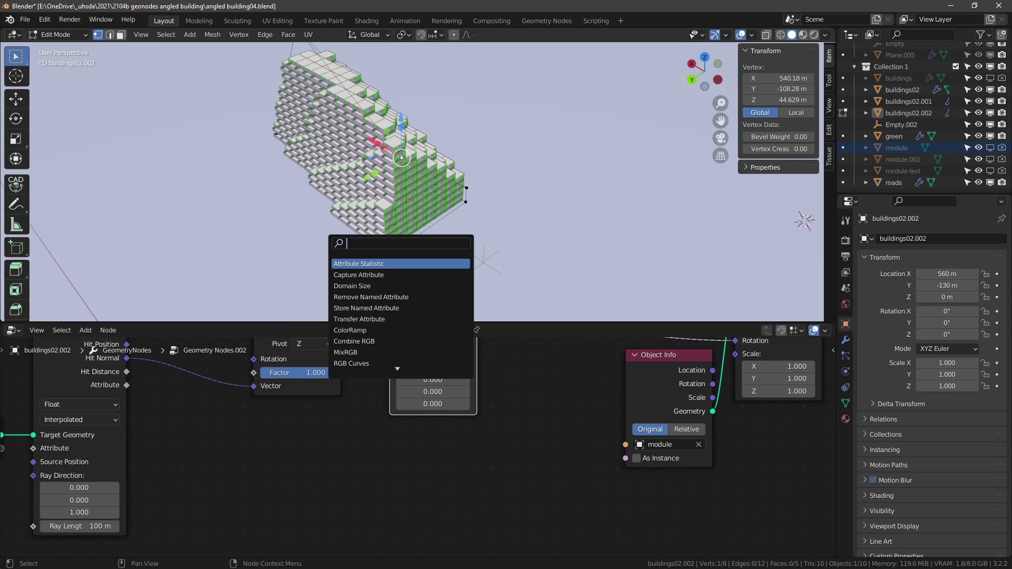
pyautogui.write('vak')
pyautogui.press('Return')
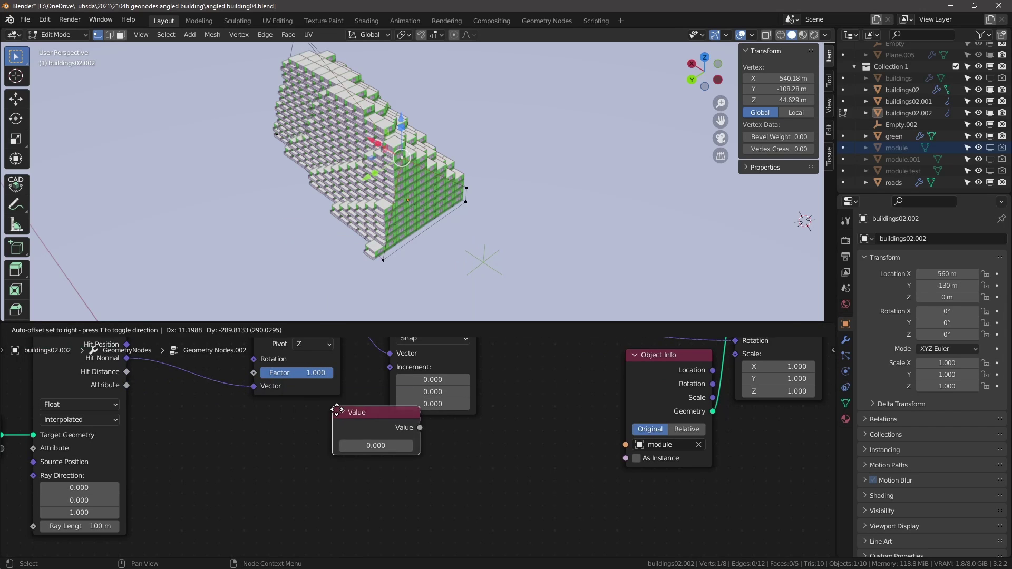
pyautogui.click(379, 443)
pyautogui.click(409, 475)
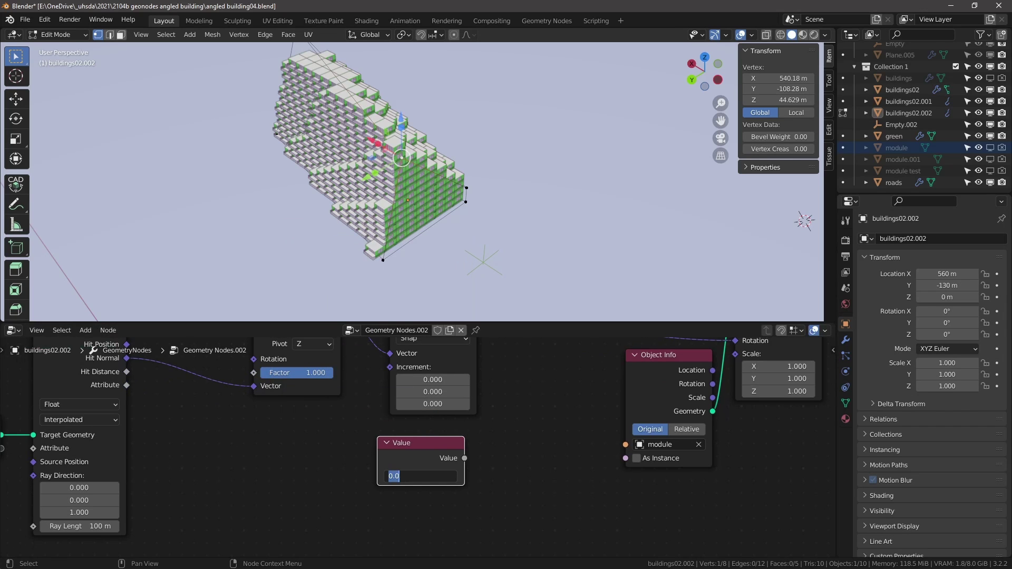
pyautogui.write('pi/2')
pyautogui.press('Return')
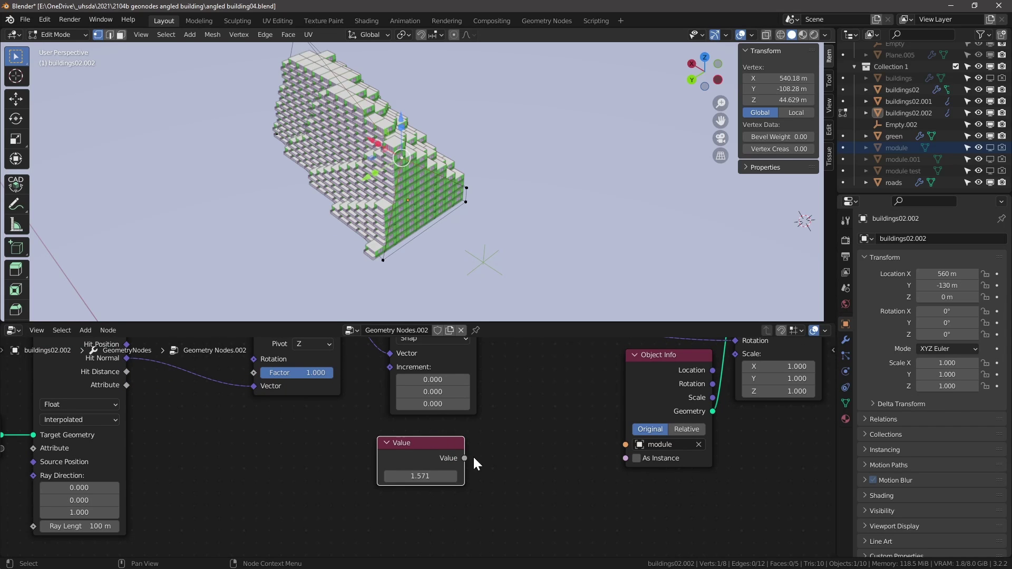
# - Add a Combine XYZ node beside the Value node
pyautogui.hotkey('shift', 'a')
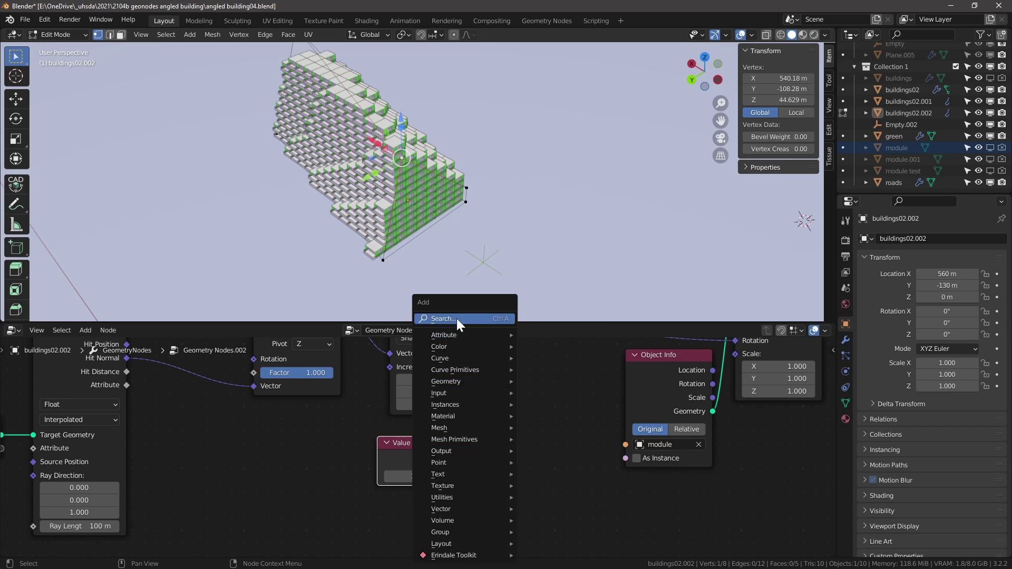
pyautogui.click(460, 318)
pyautogui.write('com')
pyautogui.press('Down')
pyautogui.press('Down')
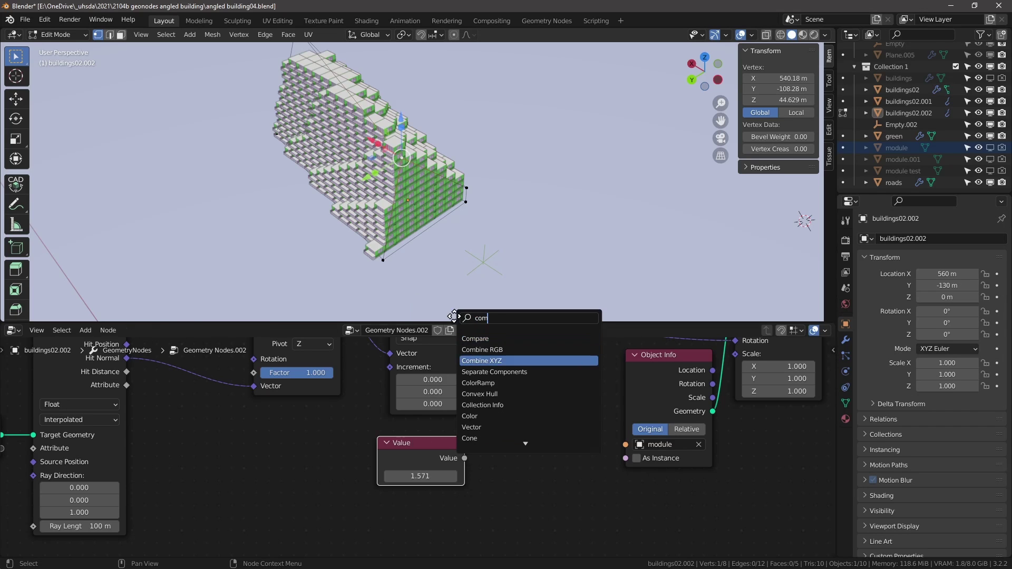
pyautogui.press('Return')
pyautogui.click(460, 445)
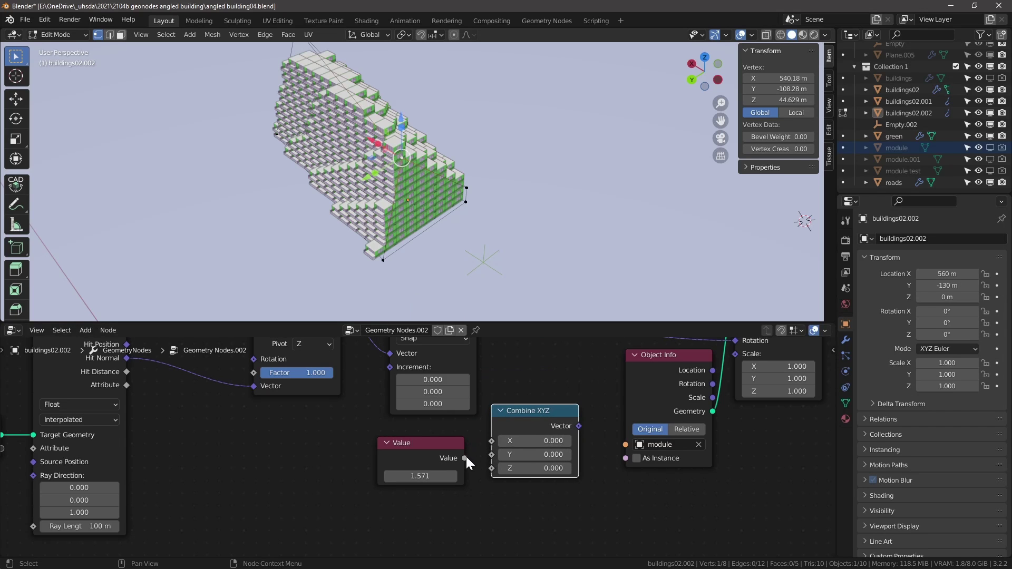
# - Connect the Value node to the Z input of Combine XYZ and its Vector output to the Snap node's Increment
pyautogui.moveTo(464, 458); pyautogui.dragTo(492, 468)
pyautogui.moveTo(579, 426); pyautogui.dragTo(390, 366)
pyautogui.moveTo(369, 222); pyautogui.dragTo(411, 191, button='middle')
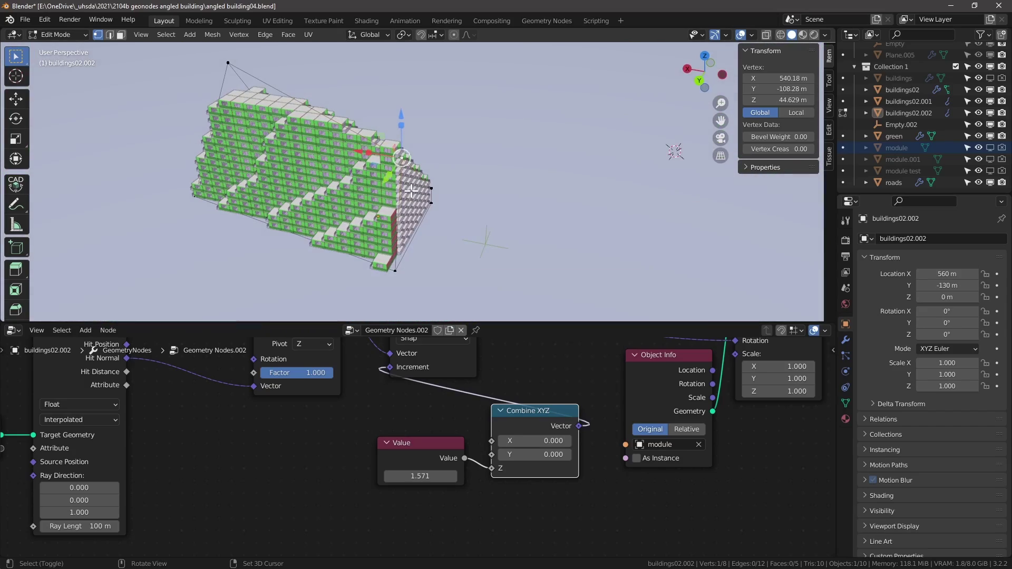
# - Stack the Value and Combine XYZ nodes directly beneath the Snap node
pyautogui.moveTo(428, 459); pyautogui.dragTo(545, 505)
pyautogui.keyDown('shift'); pyautogui.click(533, 411); pyautogui.keyUp('shift')
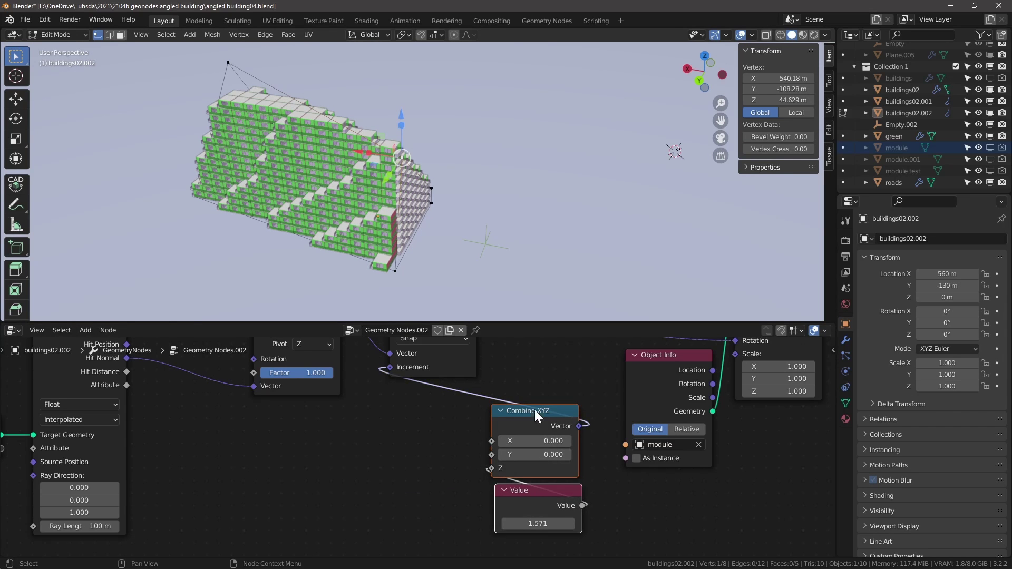
pyautogui.moveTo(533, 410); pyautogui.dragTo(427, 390)
pyautogui.scroll(-5, 422, 401)
pyautogui.moveTo(438, 387); pyautogui.dragTo(296, 415, button='middle')
# - Duplicate the Snap node onto the link to Instance on Points and set the copy's operation to Add
pyautogui.click(270, 369)
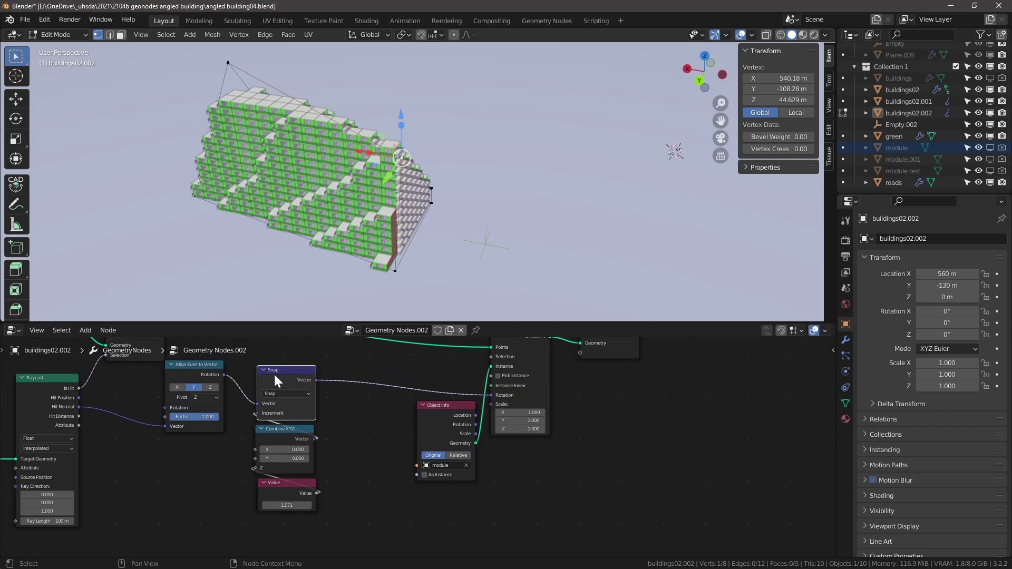
pyautogui.scroll(2, 280, 385)
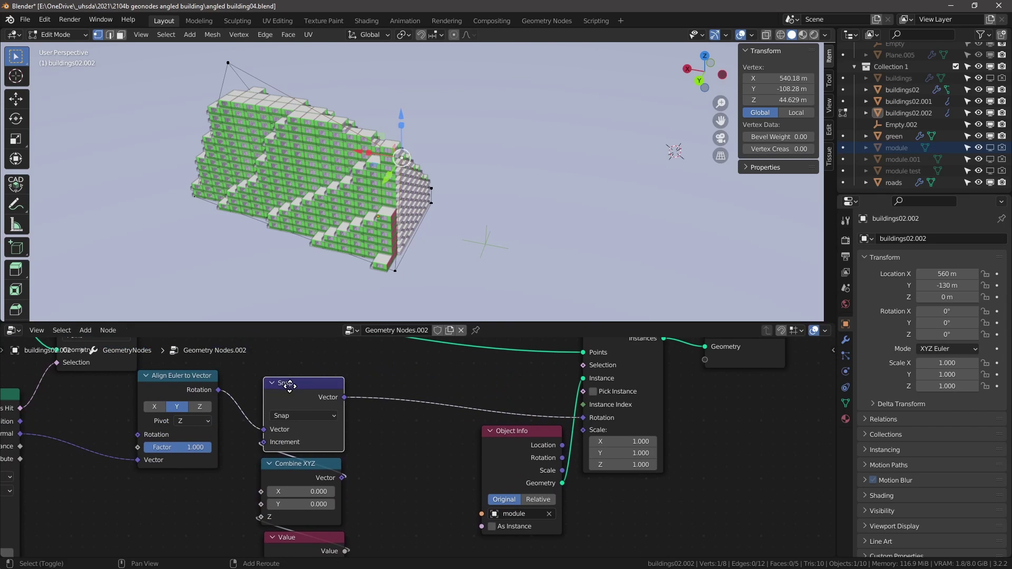
pyautogui.hotkey('shift', 'd')
pyautogui.click(415, 389)
pyautogui.click(427, 419)
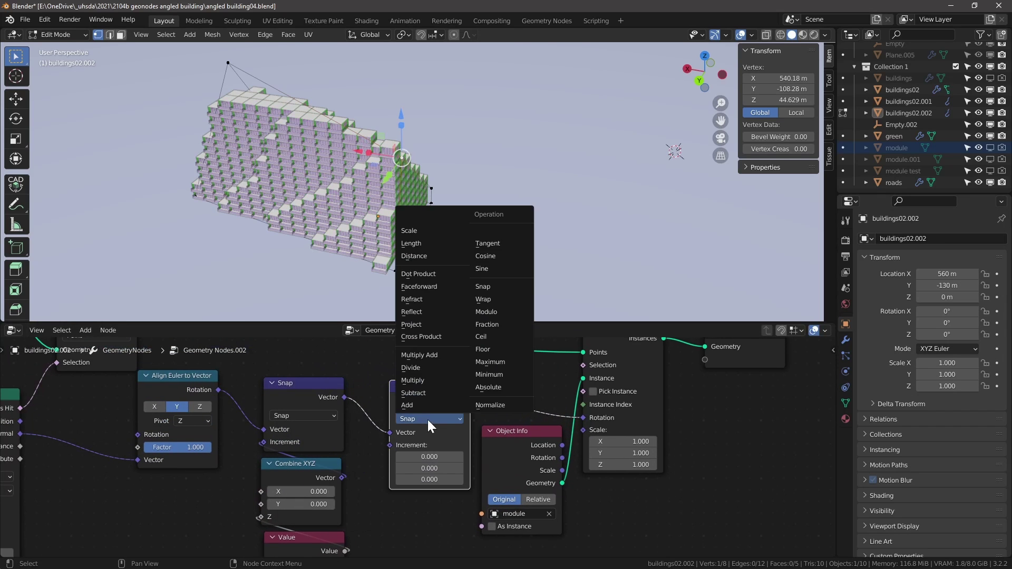
pyautogui.click(419, 404)
# - Duplicate the Combine XYZ and Value pair and connect the copy to the Add node's second Vector input
pyautogui.moveTo(408, 478); pyautogui.dragTo(420, 426, button='middle')
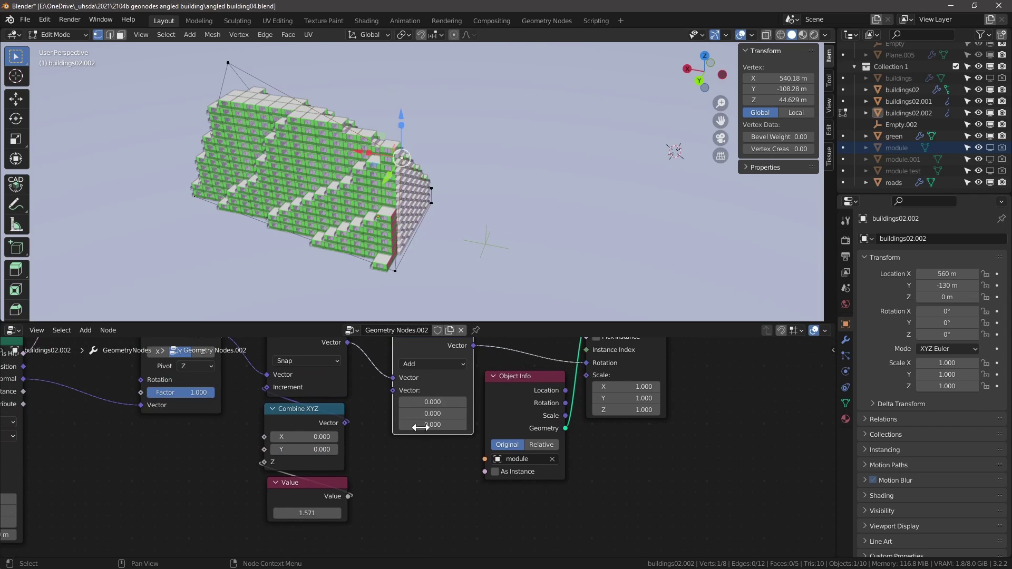
pyautogui.click(315, 412)
pyautogui.keyDown('shift'); pyautogui.click(312, 485); pyautogui.keyUp('shift')
pyautogui.moveTo(312, 485); pyautogui.dragTo(321, 459, button='middle')
pyautogui.hotkey('shift', 'd')
pyautogui.click(466, 464)
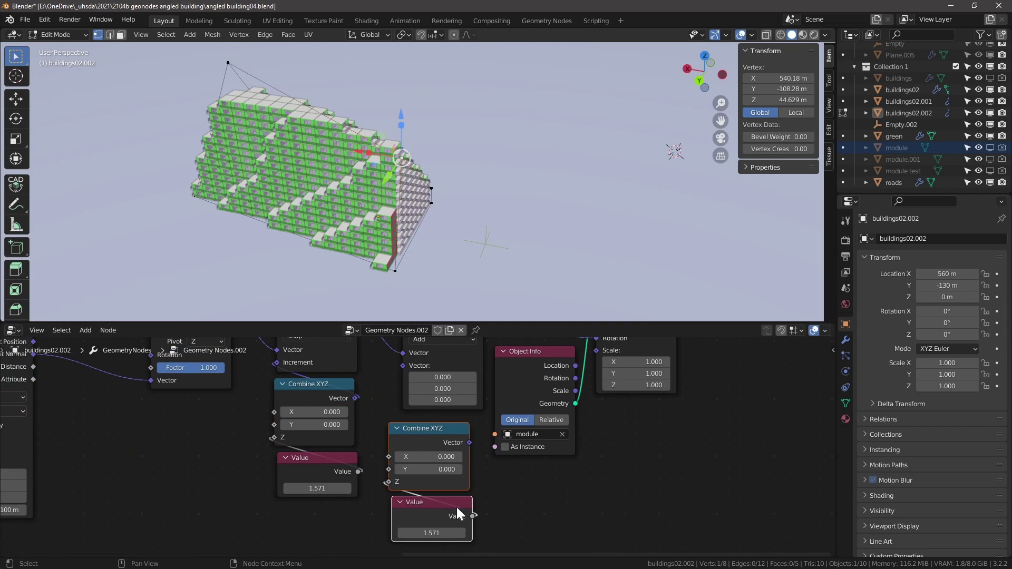
pyautogui.moveTo(468, 443); pyautogui.dragTo(457, 438)
pyautogui.moveTo(402, 369); pyautogui.dragTo(402, 367)
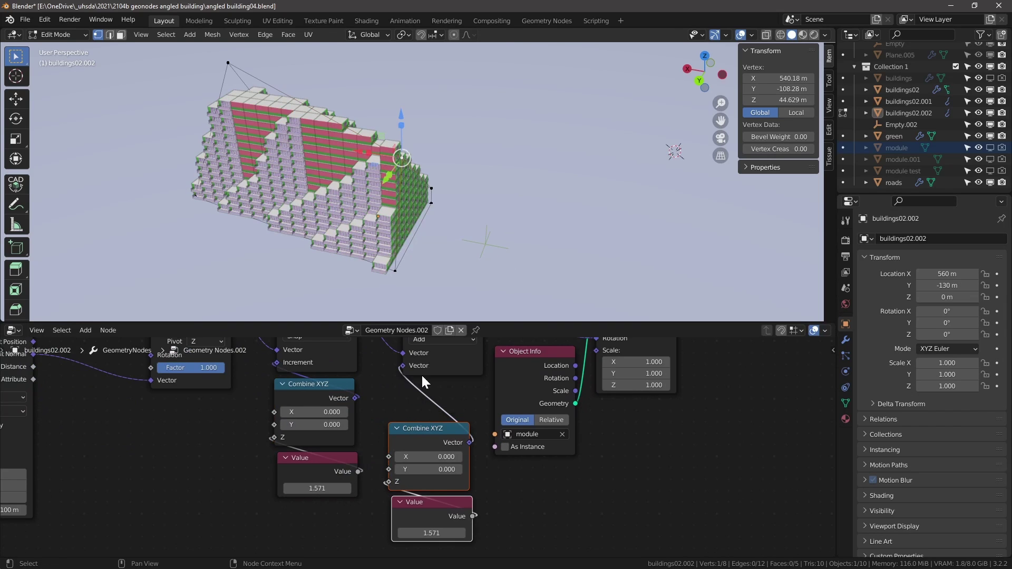
# - Try pi and then pi plus half of pi (4.712) in the Value node behind the Add node
pyautogui.moveTo(427, 447); pyautogui.dragTo(425, 402, button='middle')
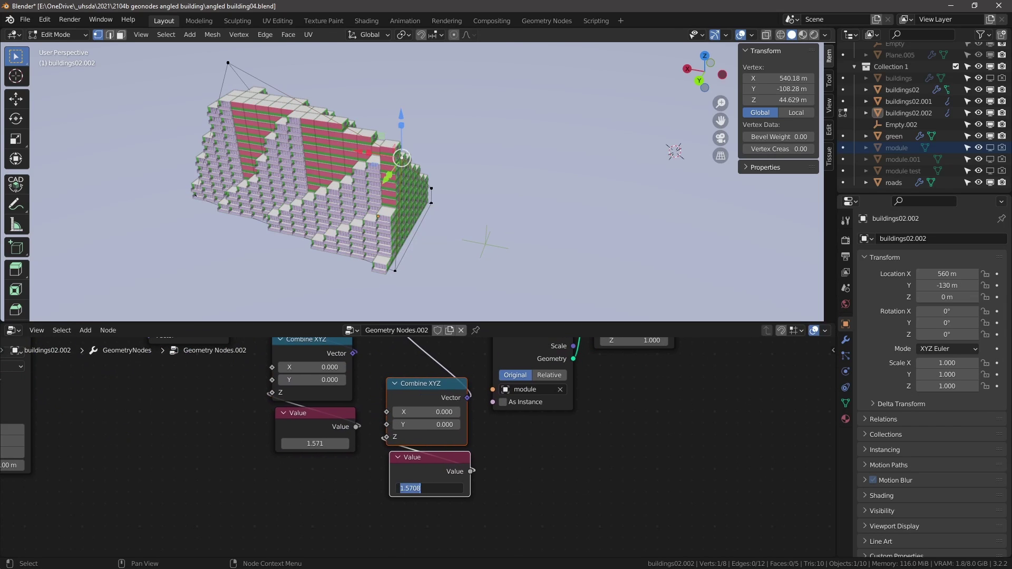
pyautogui.press('Return')
pyautogui.write('pi')
pyautogui.press('Return')
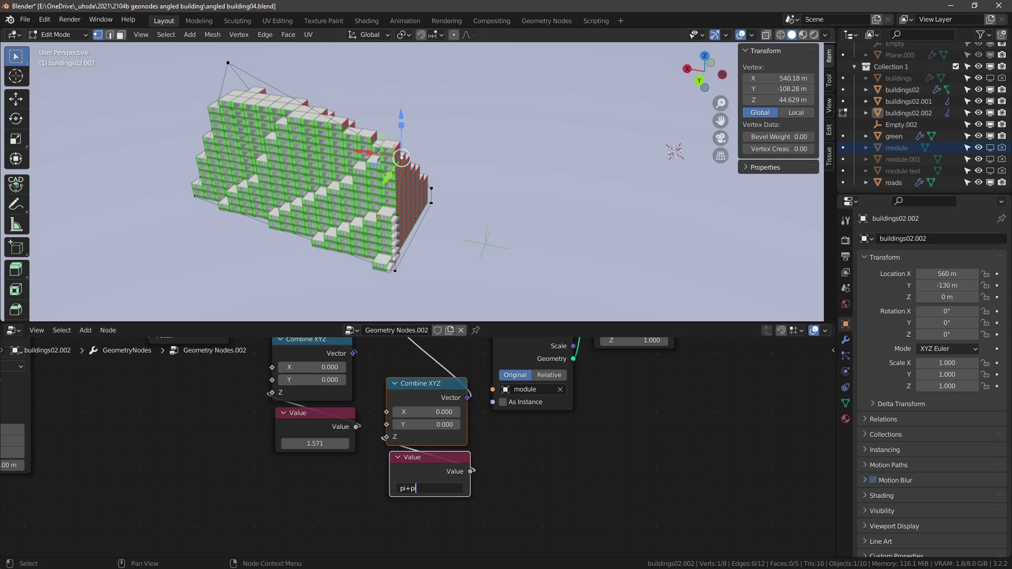
pyautogui.press('Return')
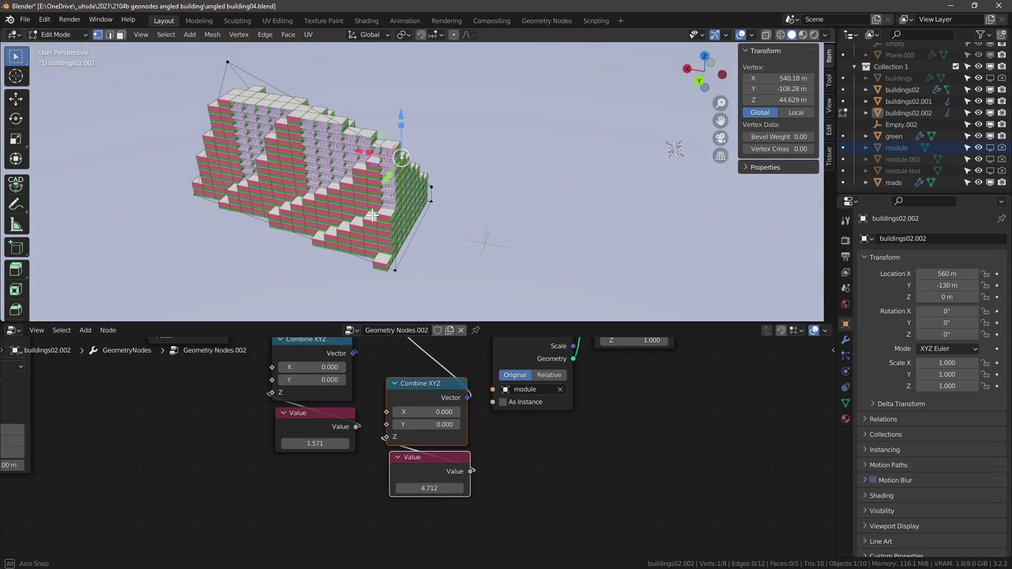
# - Move the volume's end face about 18.1 m along Y and about -60.5 m along X
pyautogui.moveTo(400, 216); pyautogui.dragTo(422, 212, button='middle')
pyautogui.hotkey('alt', 'a')
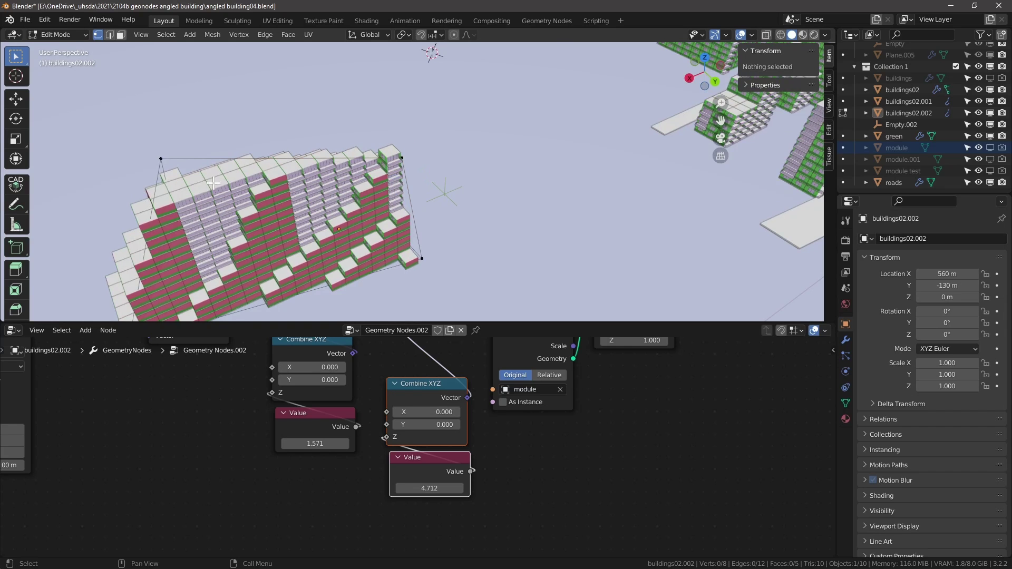
pyautogui.moveTo(213, 182); pyautogui.dragTo(238, 101, button='middle')
pyautogui.press('3')
pyautogui.click(314, 149)
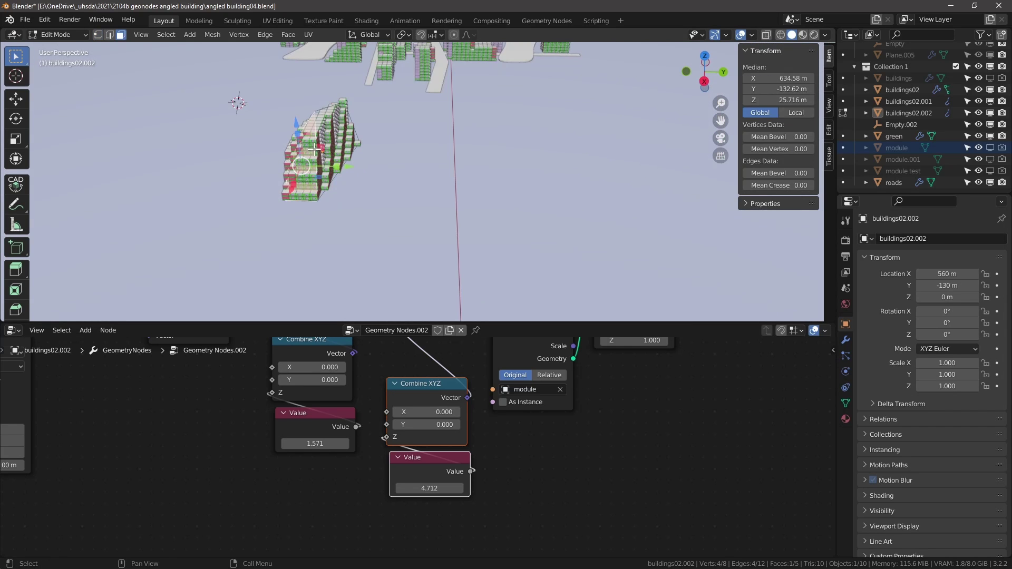
pyautogui.keyDown('shift'); pyautogui.moveTo(314, 149); pyautogui.dragTo(324, 189, button='middle'); pyautogui.keyUp('shift')
pyautogui.moveTo(360, 206); pyautogui.dragTo(383, 206)
pyautogui.moveTo(381, 206); pyautogui.dragTo(316, 198, button='middle')
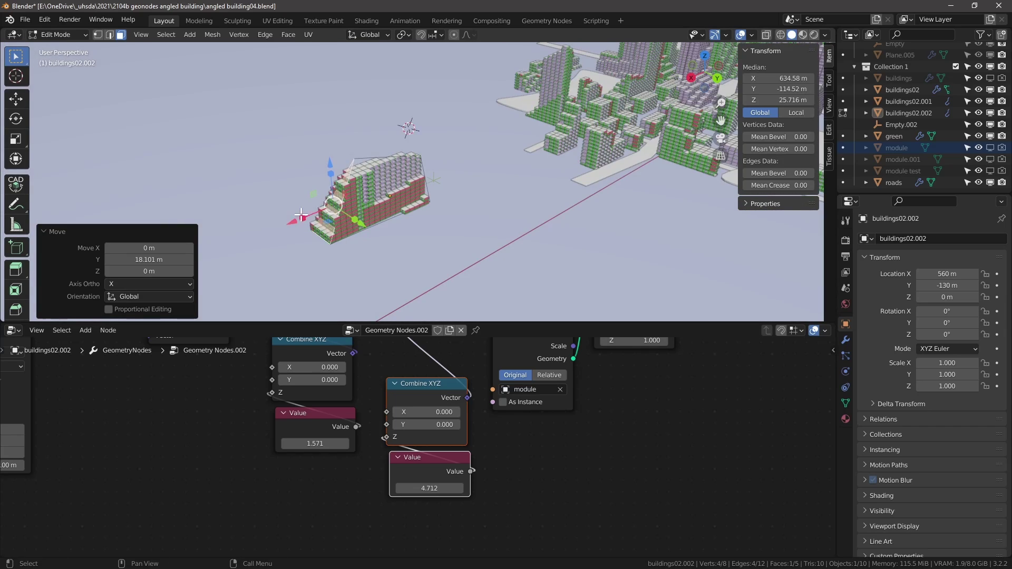
pyautogui.moveTo(290, 220); pyautogui.dragTo(345, 197)
pyautogui.scroll(3, 394, 159)
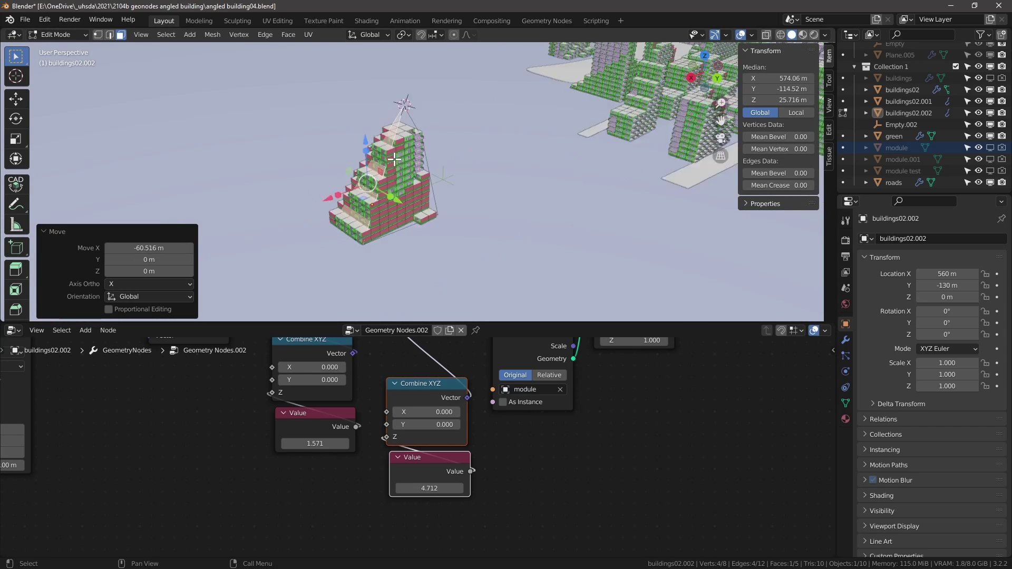
# - Duplicate a base edge of the volume and place the copy about 43.4 m away along X
pyautogui.keyDown('shift'); pyautogui.moveTo(394, 159); pyautogui.dragTo(538, 186, button='middle'); pyautogui.keyUp('shift')
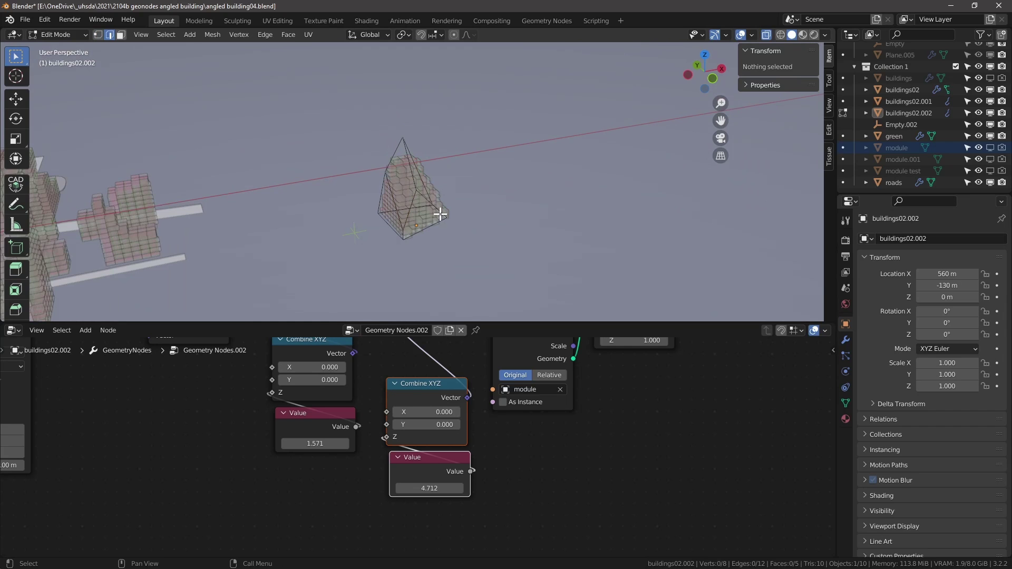
pyautogui.click(435, 210)
pyautogui.hotkey('shift', 'd')
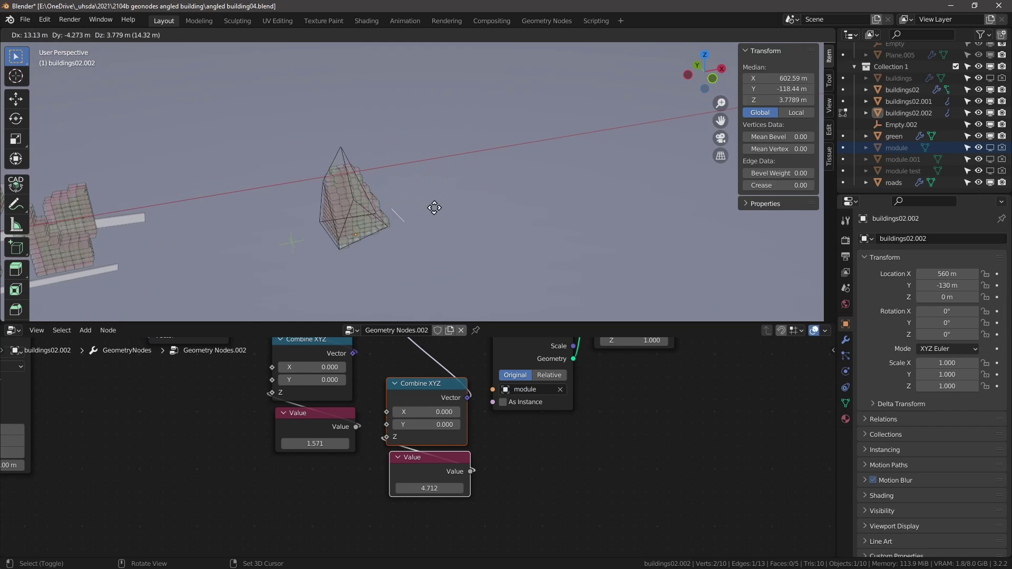
pyautogui.press('x')
pyautogui.click(450, 207)
pyautogui.keyDown('shift'); pyautogui.moveTo(442, 211); pyautogui.dragTo(425, 225, button='middle'); pyautogui.keyUp('shift')
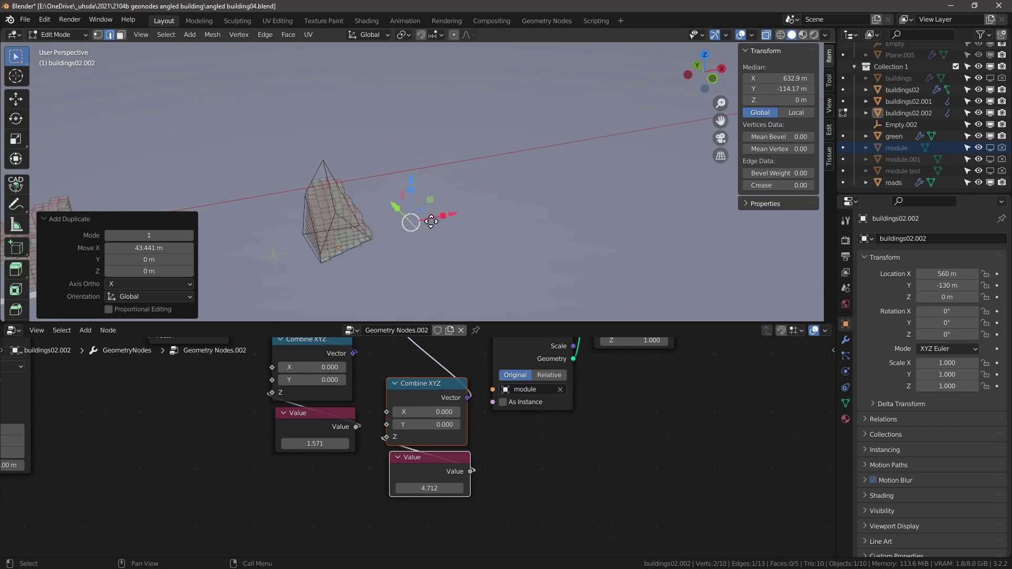
# - Extrude the copied edge along X into a base face and extrude that face about 65.4 m vertically into a box
pyautogui.press('e')
pyautogui.press('x')
pyautogui.click(474, 215)
pyautogui.hotkey('alt', 'a')
pyautogui.press('3')
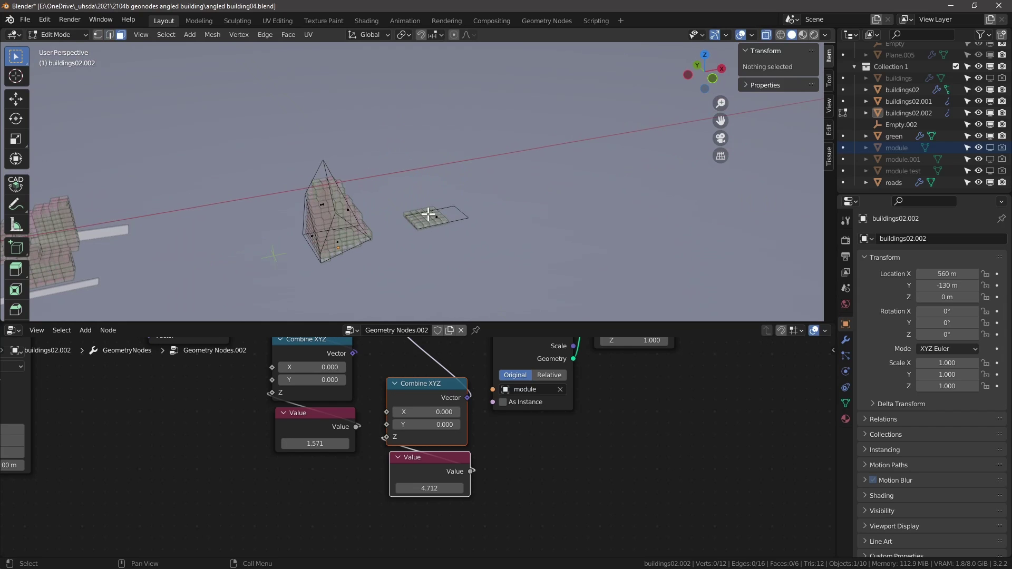
pyautogui.click(437, 217)
pyautogui.press('e')
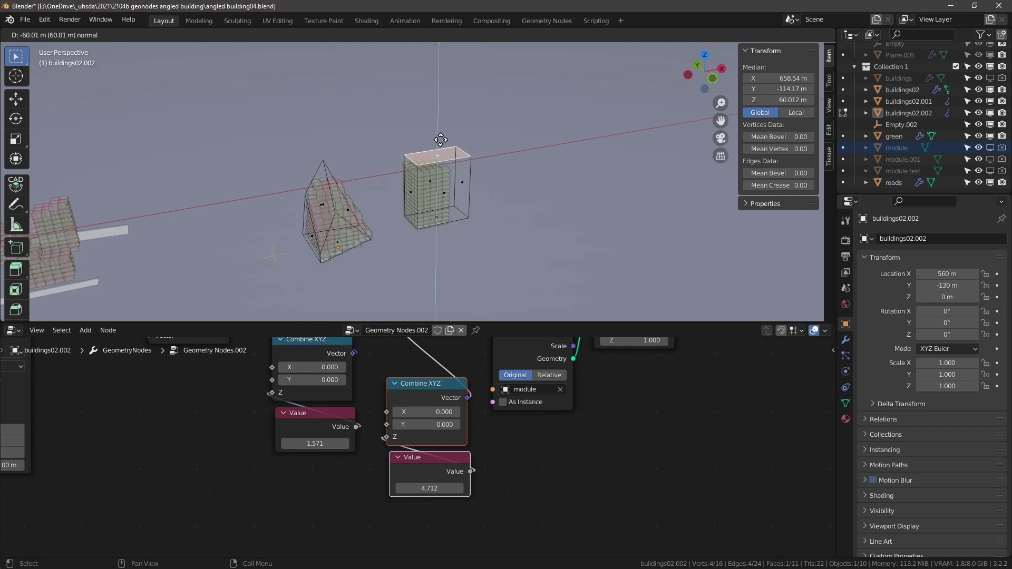
pyautogui.click(437, 158)
# - Increase the grid's Integer value and the Mesh Line's Count so the modules fill the whole box
pyautogui.moveTo(362, 347); pyautogui.dragTo(561, 377, button='middle')
pyautogui.scroll(-6, 424, 413)
pyautogui.moveTo(280, 432); pyautogui.dragTo(543, 464, button='middle')
pyautogui.scroll(2, 348, 438)
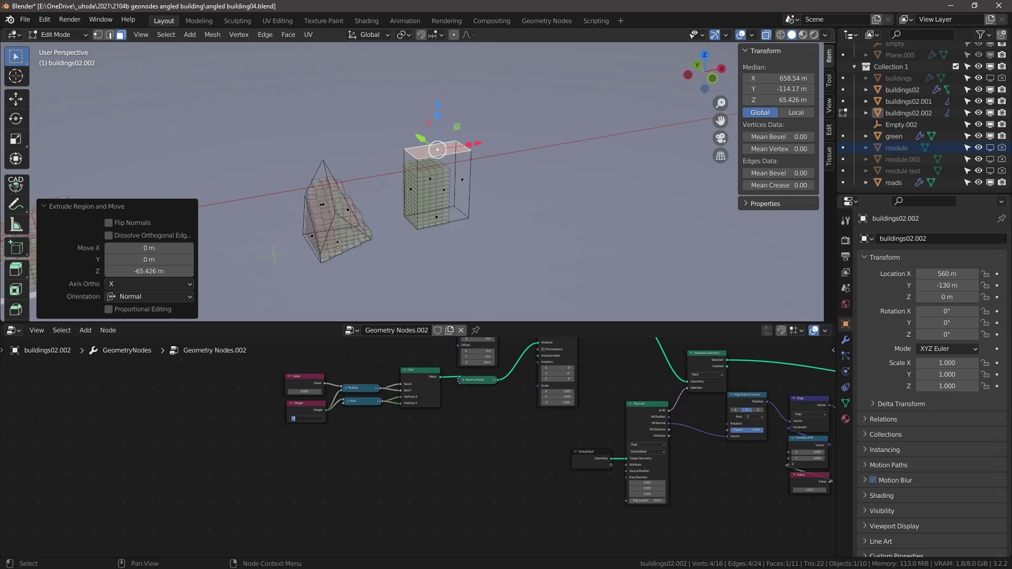
pyautogui.moveTo(293, 419); pyautogui.dragTo(300, 419)
pyautogui.moveTo(447, 400); pyautogui.dragTo(422, 474, button='middle')
pyautogui.click(468, 388)
pyautogui.click(469, 388)
pyautogui.click(469, 389)
pyautogui.click(469, 388)
pyautogui.click(469, 388)
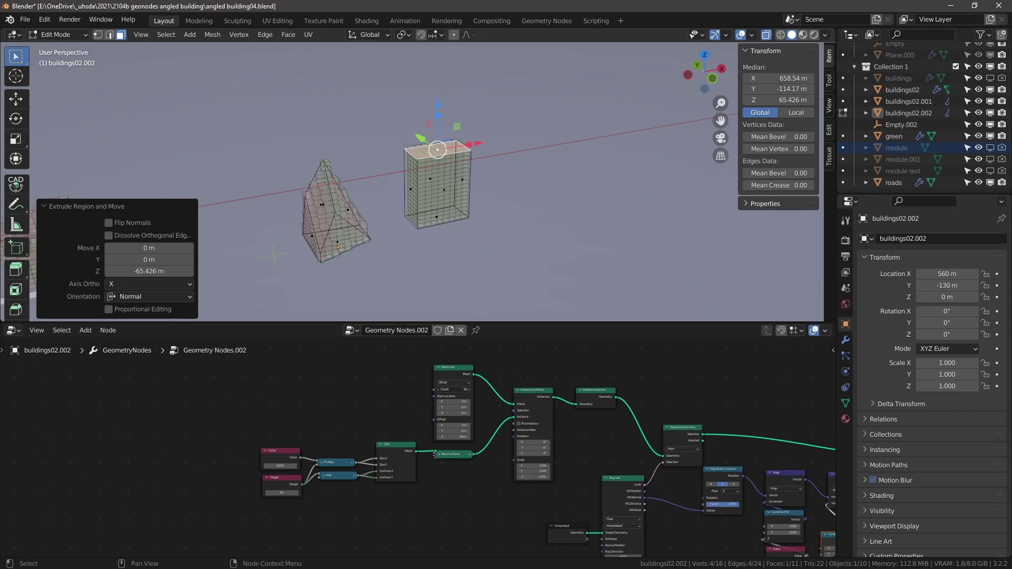
pyautogui.scroll(4, 473, 387)
pyautogui.moveTo(471, 394); pyautogui.dragTo(466, 425, button='middle')
# - Move the box's long side face about -0.43 m along Y
pyautogui.moveTo(501, 228); pyautogui.dragTo(455, 189, button='middle')
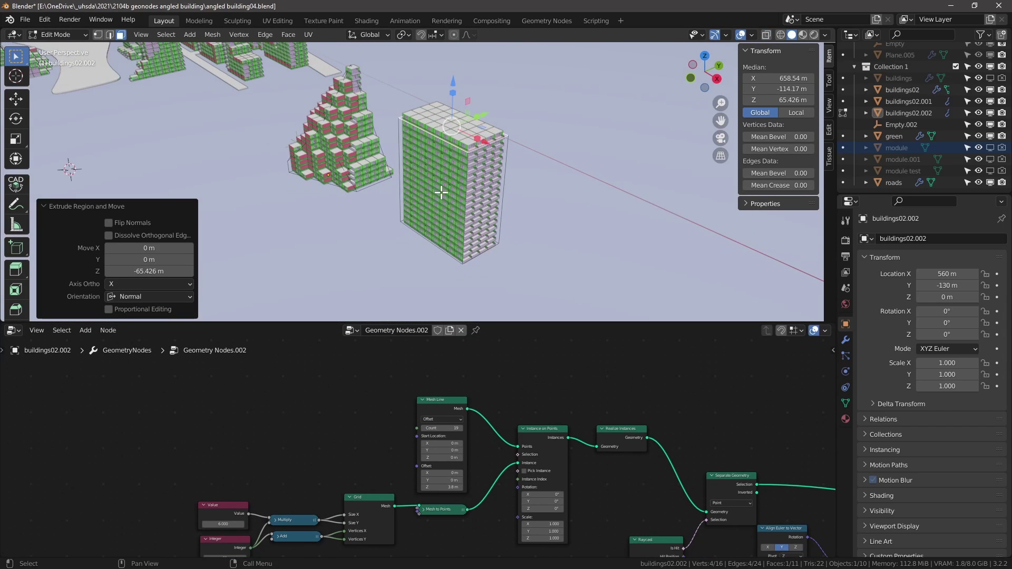
pyautogui.click(455, 188)
pyautogui.moveTo(460, 178)
pyautogui.mouseDown()
pyautogui.moveTo(438, 188)
pyautogui.moveTo(458, 179)
pyautogui.mouseUp()
# - Set the Value node behind the Add node's Combine XYZ to pi
pyautogui.moveTo(533, 444); pyautogui.dragTo(337, 366, button='middle')
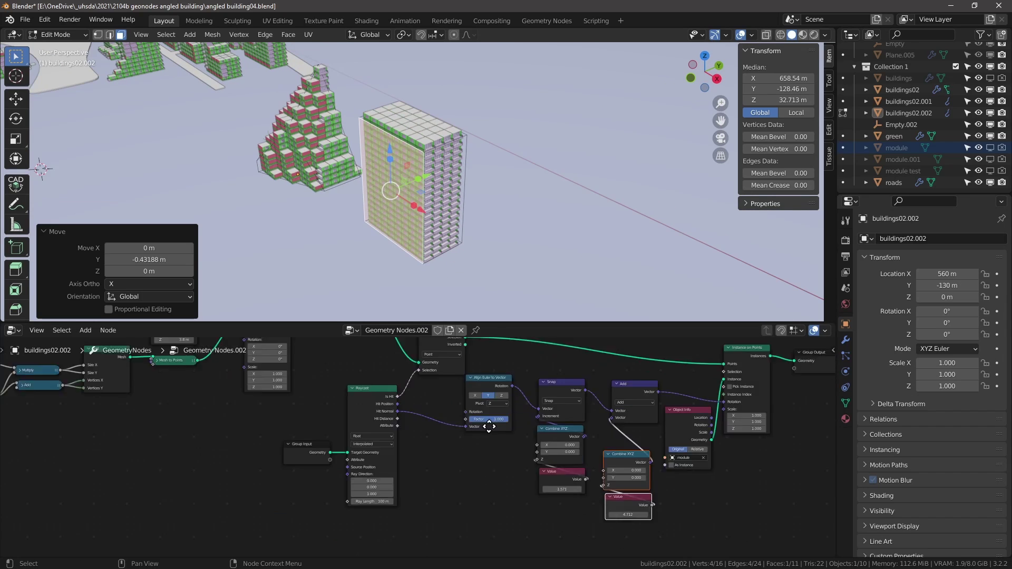
pyautogui.scroll(8, 503, 421)
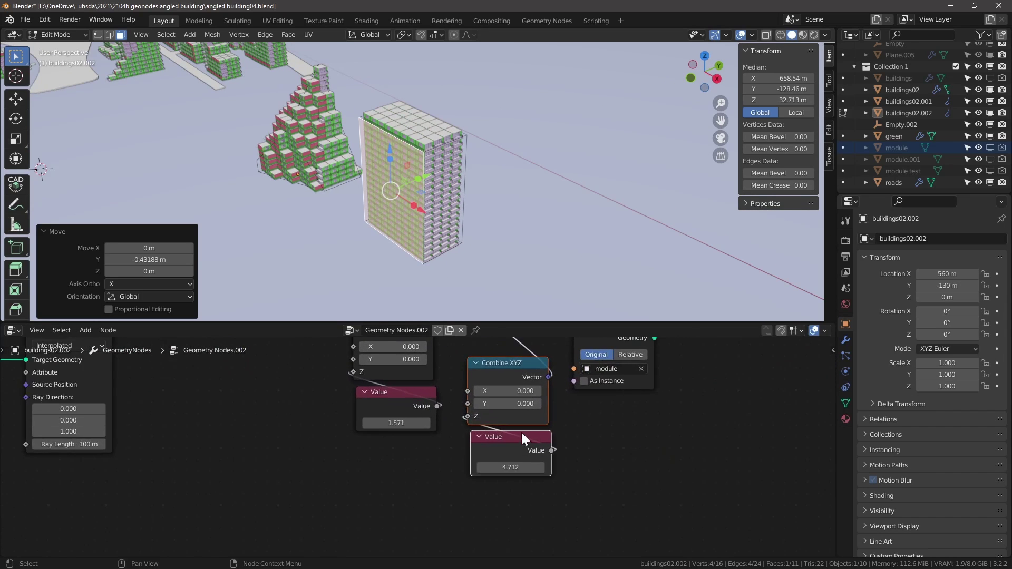
pyautogui.moveTo(480, 428); pyautogui.dragTo(464, 410, button='middle')
pyautogui.click(479, 448)
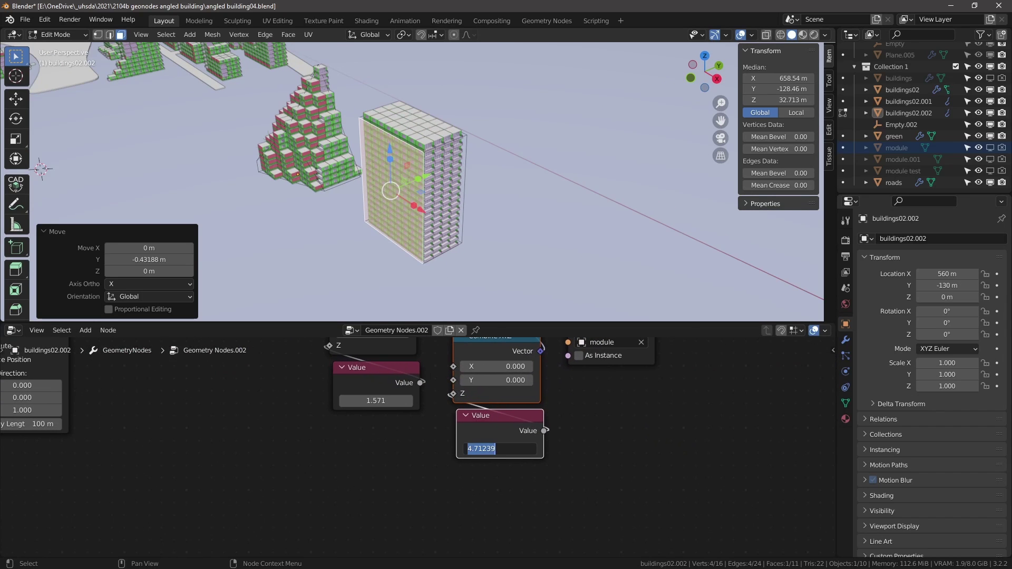
pyautogui.write('pi')
pyautogui.press('Return')
# - Add a Math node with 1.571 as its first value and connect a new Integer node to its second value
pyautogui.scroll(-3, 490, 442)
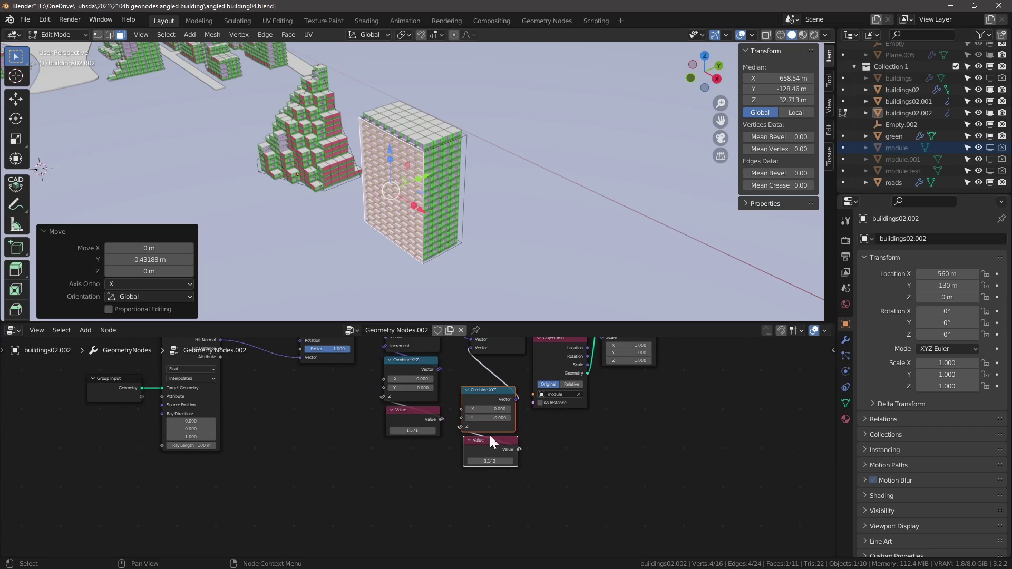
pyautogui.hotkey('shift', 'a')
pyautogui.click(431, 317)
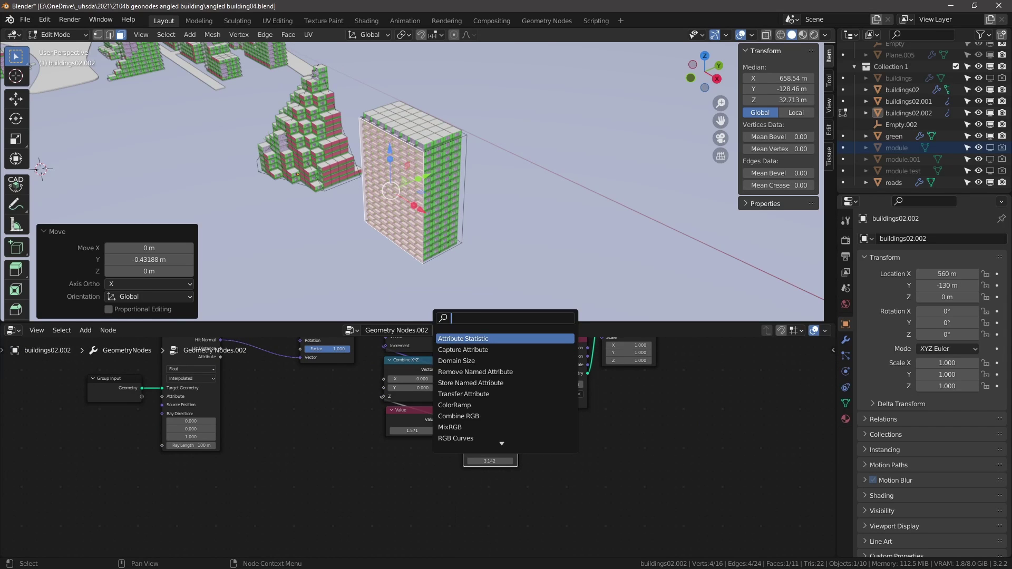
pyautogui.write('m')
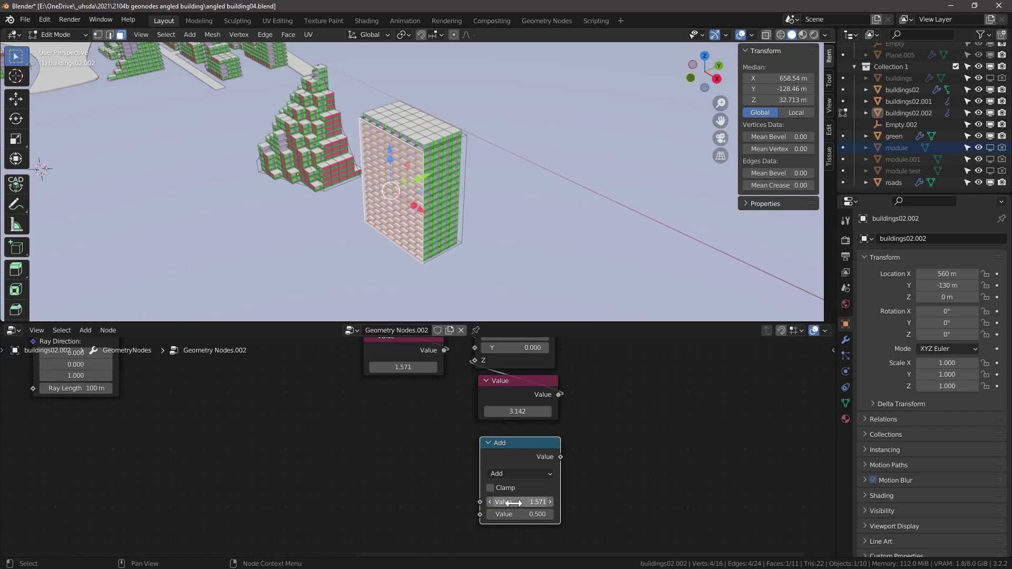
pyautogui.click(488, 473)
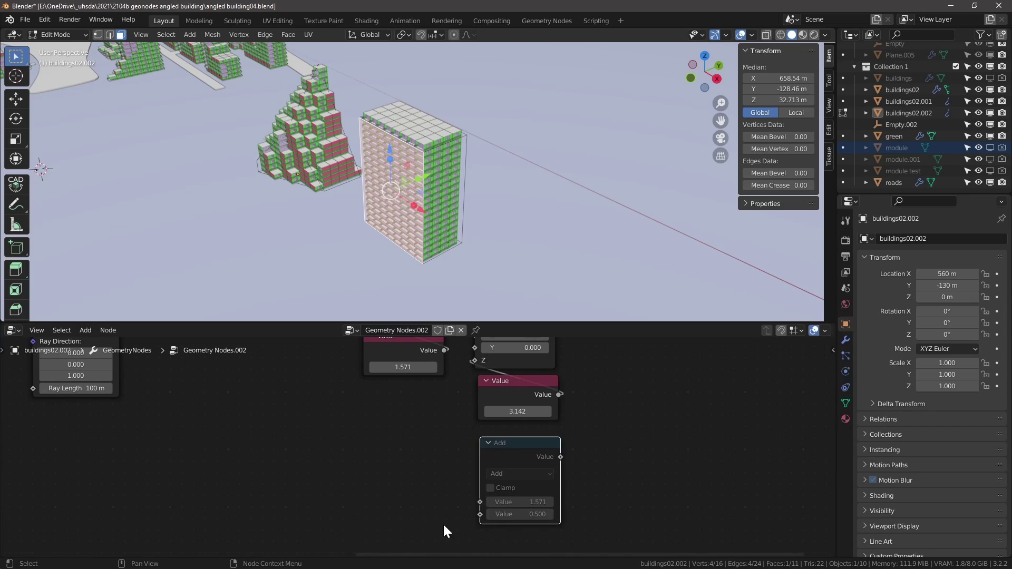
pyautogui.hotkey('shift', 'a')
pyautogui.click(400, 322)
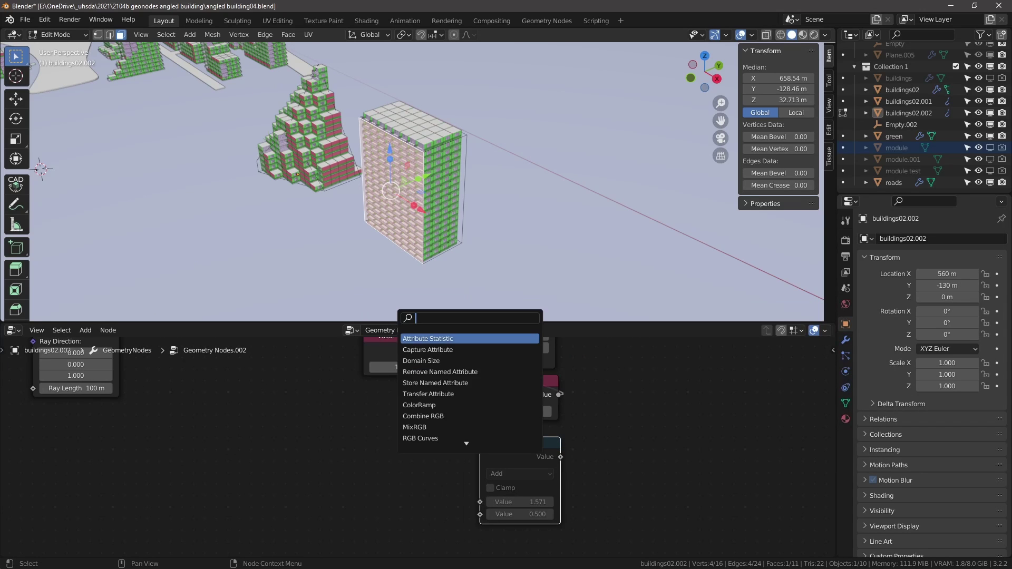
pyautogui.moveTo(533, 514); pyautogui.dragTo(448, 479)
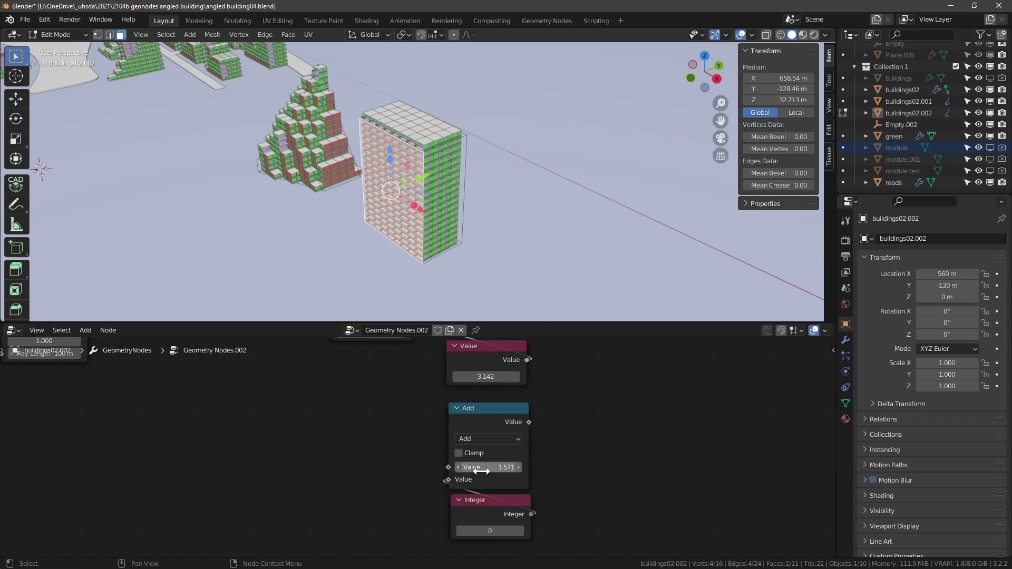
# - Connect the Math node's output to the Z input of the second Combine XYZ and delete the replaced Value node
pyautogui.scroll(-4, 517, 469)
pyautogui.moveTo(517, 451); pyautogui.dragTo(535, 500, button='middle')
pyautogui.scroll(1, 534, 499)
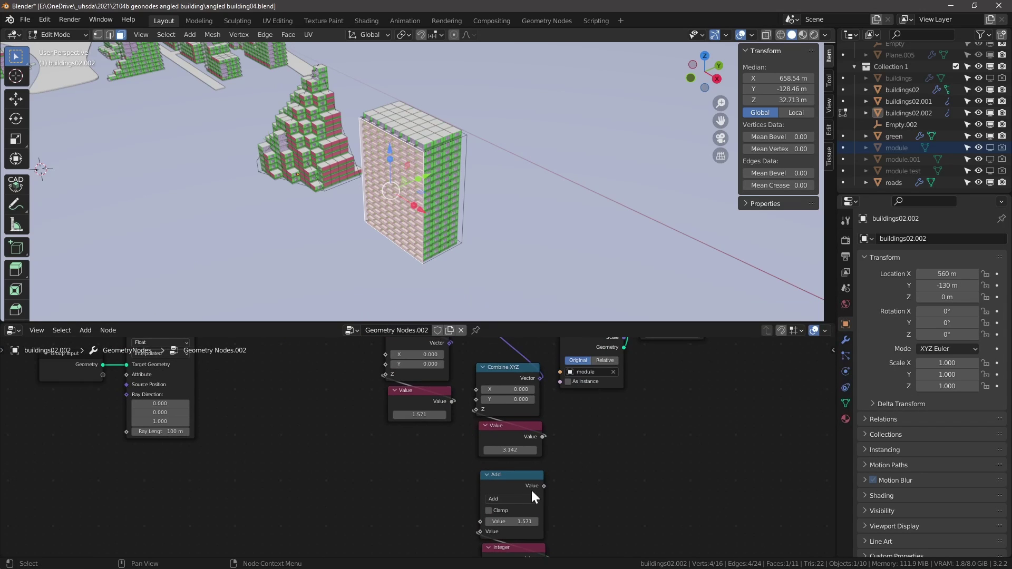
pyautogui.moveTo(544, 482); pyautogui.dragTo(478, 412)
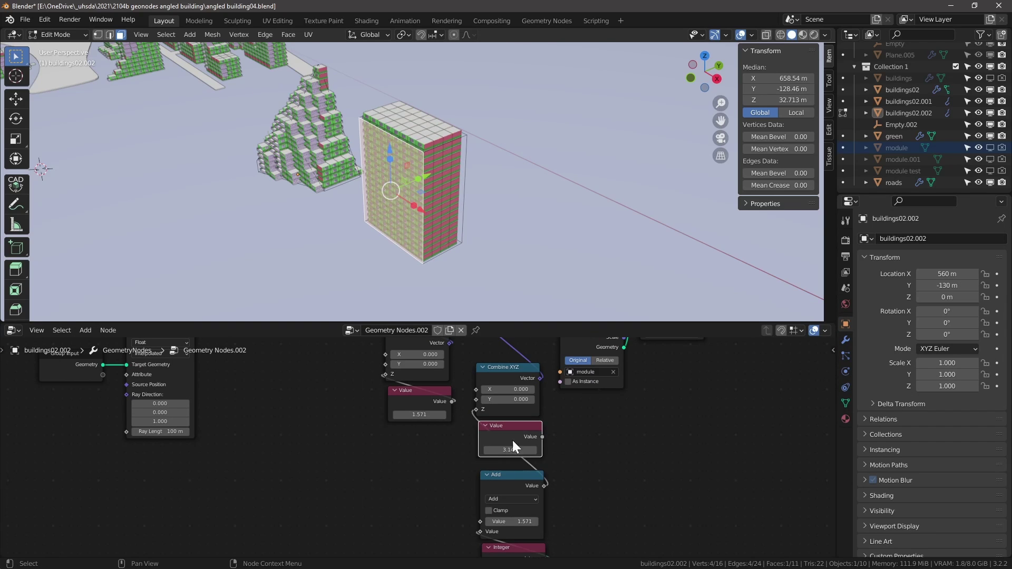
pyautogui.press('x')
# - Increase the Integer node's value and set the Math node's operation to Multiply
pyautogui.moveTo(541, 463); pyautogui.dragTo(531, 416, button='middle')
pyautogui.scroll(1, 531, 475)
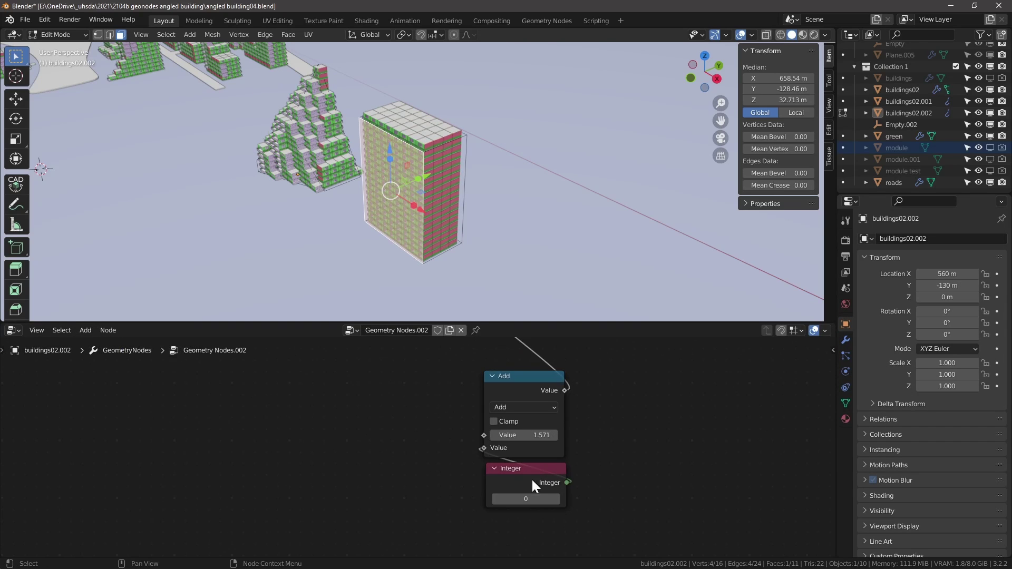
pyautogui.click(558, 498)
pyautogui.click(558, 498)
pyautogui.scroll(-1, 558, 498)
pyautogui.click(496, 462)
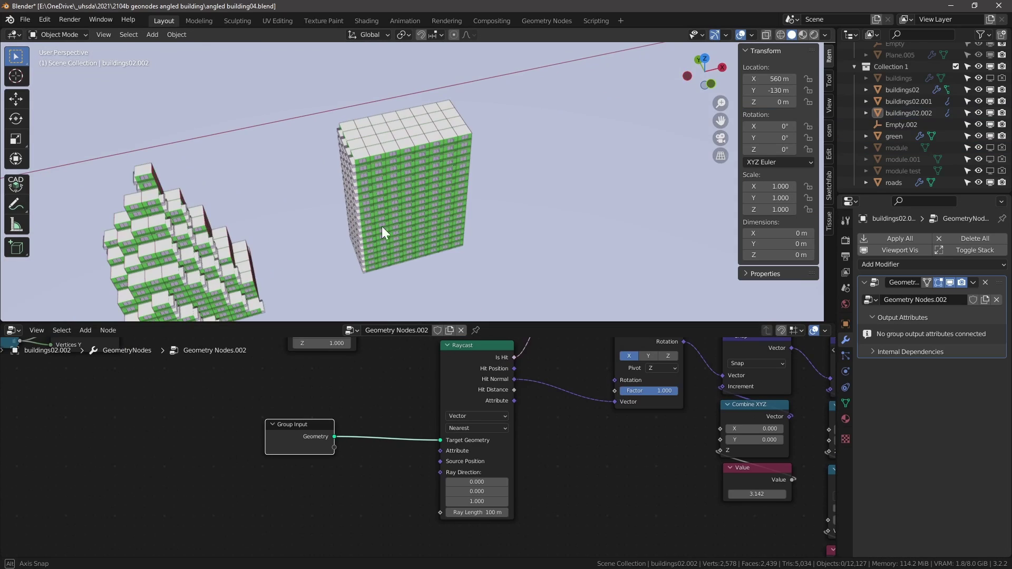
# - Check the module orientation around the box and set the Value node behind the Snap increment to 1.571
pyautogui.moveTo(381, 226); pyautogui.dragTo(631, 207, button='middle')
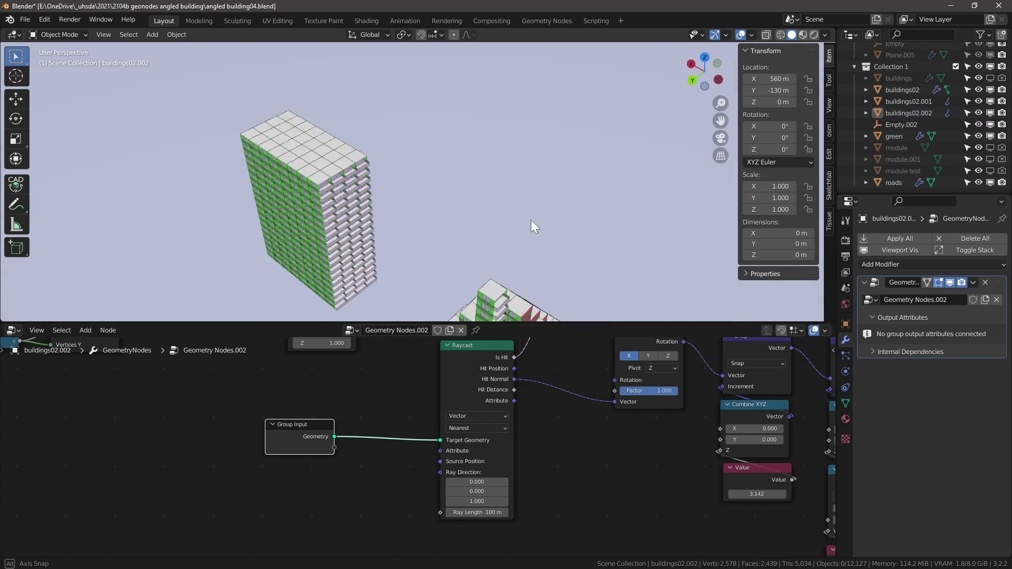
pyautogui.moveTo(530, 219); pyautogui.dragTo(476, 226, button='middle')
pyautogui.moveTo(737, 466); pyautogui.dragTo(576, 401, button='middle')
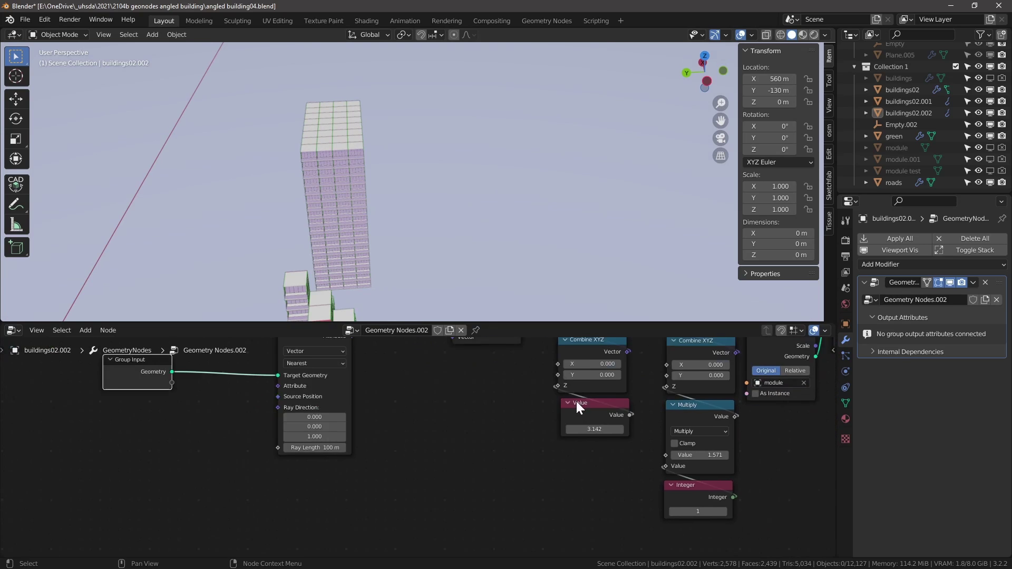
pyautogui.scroll(-1, 576, 401)
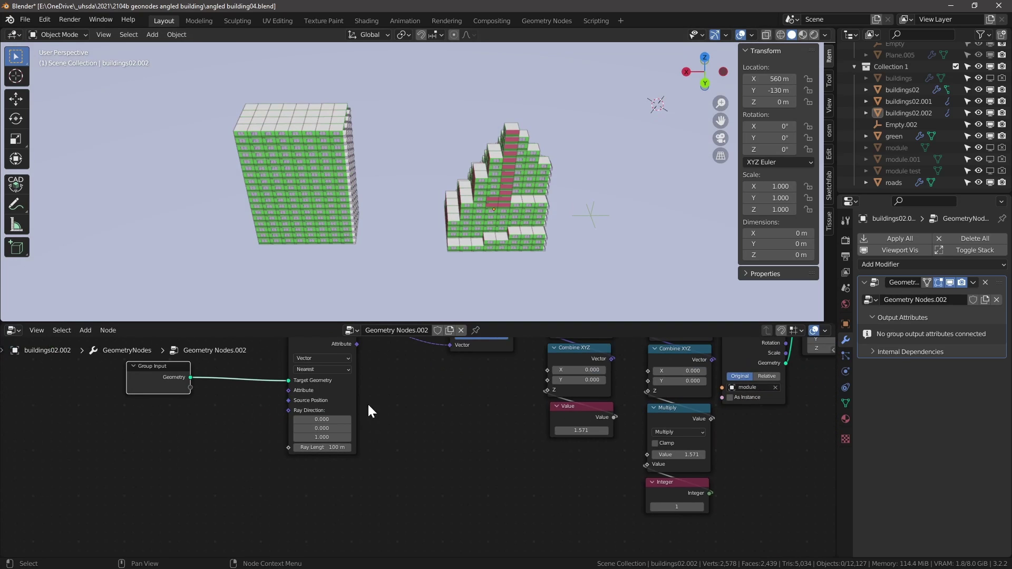
# - Add a Transfer Attribute node below the Group Input and connect the input Geometry to its Source
pyautogui.moveTo(374, 414); pyautogui.dragTo(515, 475, button='middle')
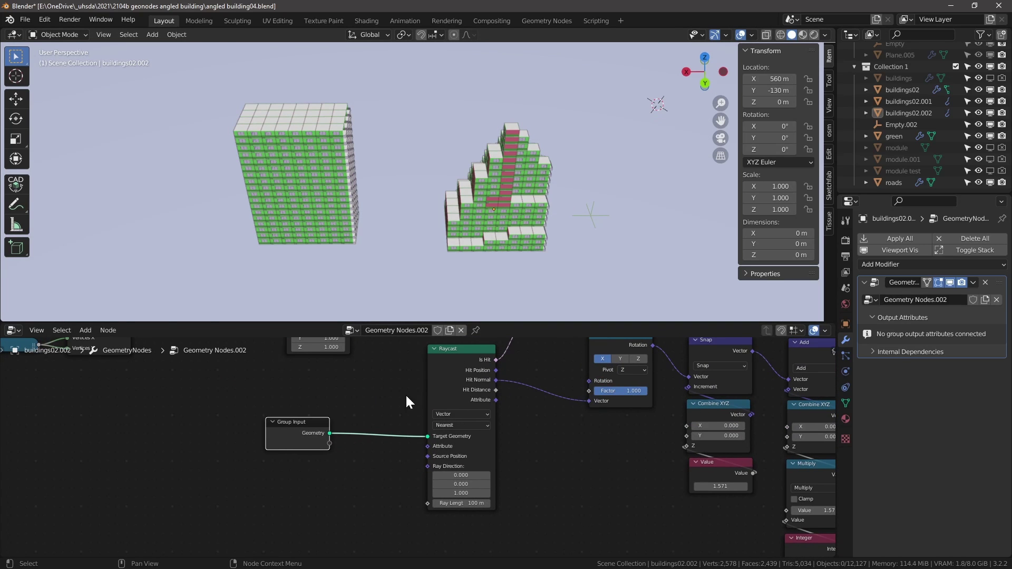
pyautogui.moveTo(298, 433)
pyautogui.mouseDown()
pyautogui.moveTo(342, 433)
pyautogui.moveTo(300, 424)
pyautogui.mouseUp()
pyautogui.moveTo(372, 466); pyautogui.dragTo(444, 428, button='middle')
pyautogui.scroll(3, 461, 419)
pyautogui.moveTo(362, 375); pyautogui.dragTo(311, 378)
pyautogui.hotkey('shift', 'a')
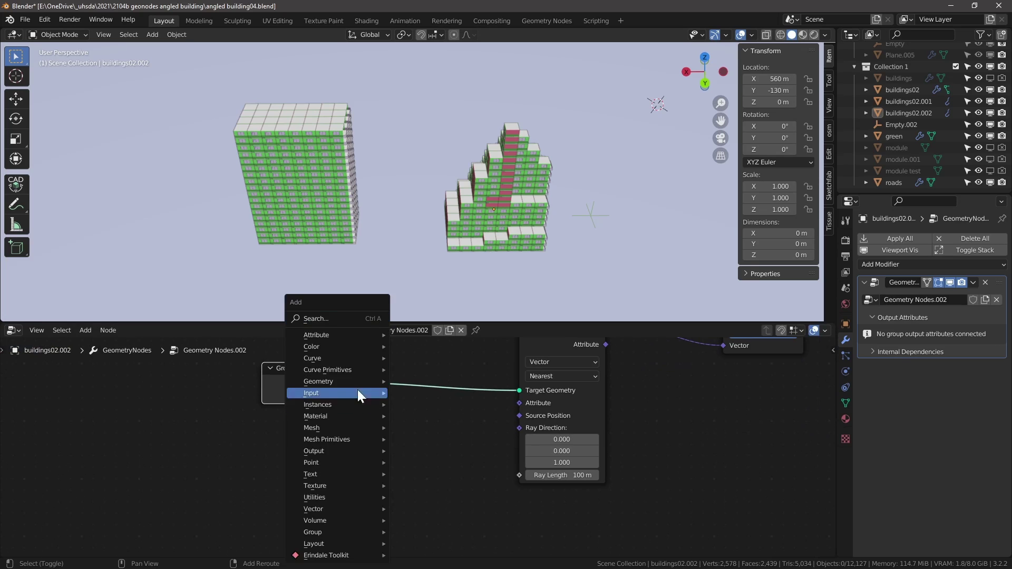
pyautogui.click(319, 320)
pyautogui.click(348, 400)
pyautogui.click(350, 402)
pyautogui.moveTo(343, 383); pyautogui.dragTo(352, 470)
pyautogui.moveTo(352, 470); pyautogui.dragTo(422, 436, button='middle')
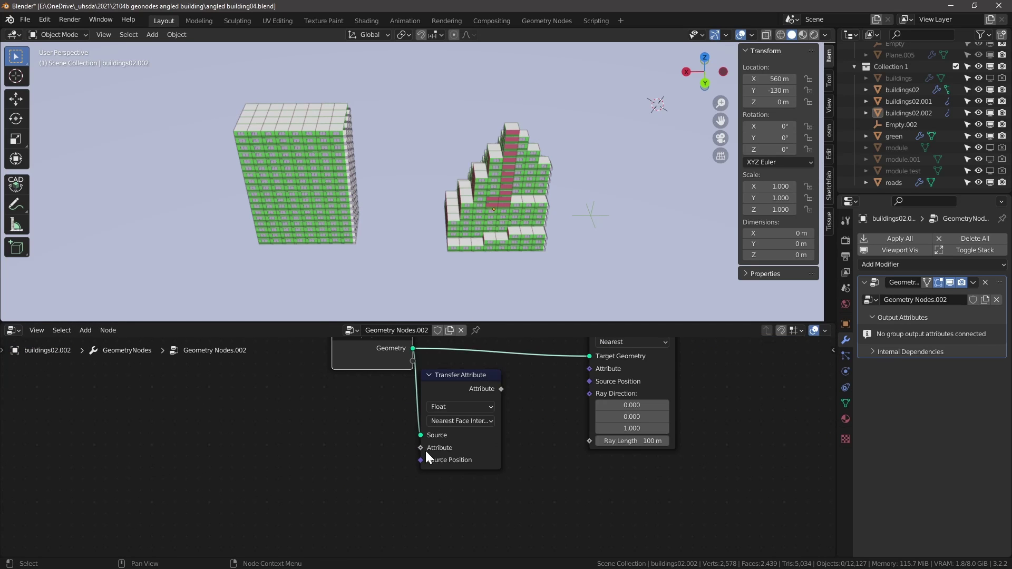
# - Set the Transfer Attribute data type to Vector and feed a new Normal node into its Attribute input
pyautogui.click(452, 407)
pyautogui.click(453, 446)
pyautogui.moveTo(421, 448); pyautogui.dragTo(248, 428)
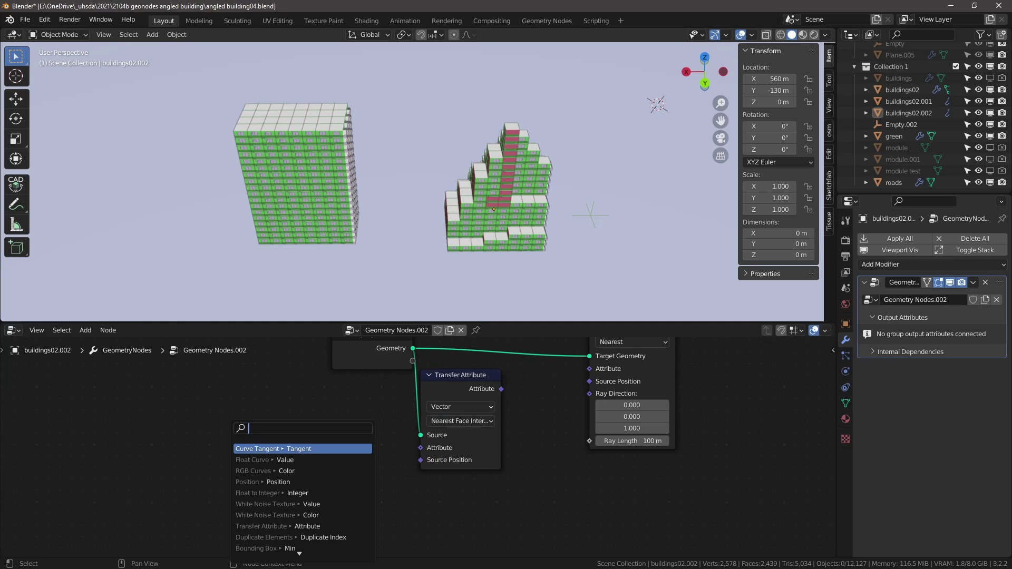
pyautogui.write('nor')
pyautogui.press('Return')
pyautogui.click(375, 437)
# - Space the Group Input node away from Transfer Attribute and connect the transferred Attribute to the Raycast node's Ray Direction
pyautogui.moveTo(384, 422); pyautogui.dragTo(390, 478, button='middle')
pyautogui.moveTo(381, 399); pyautogui.dragTo(340, 400)
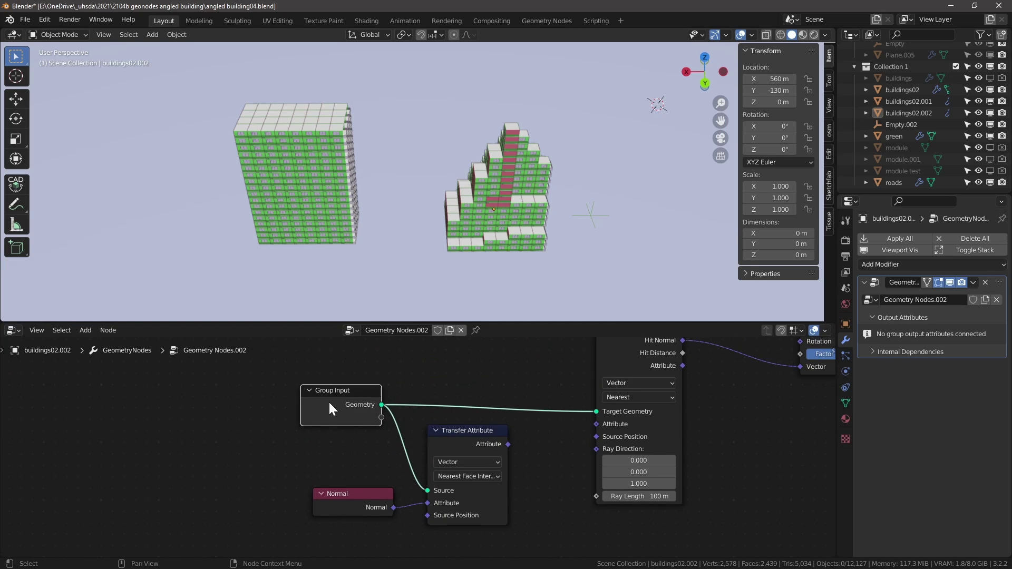
pyautogui.moveTo(433, 389); pyautogui.dragTo(320, 389, button='middle')
pyautogui.scroll(-1, 337, 426)
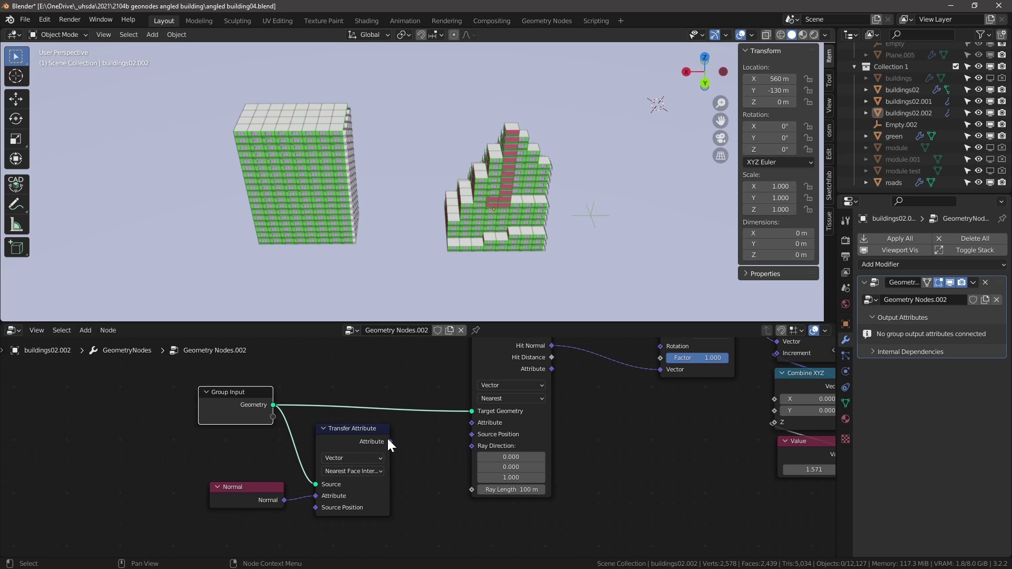
pyautogui.moveTo(389, 442); pyautogui.dragTo(474, 447)
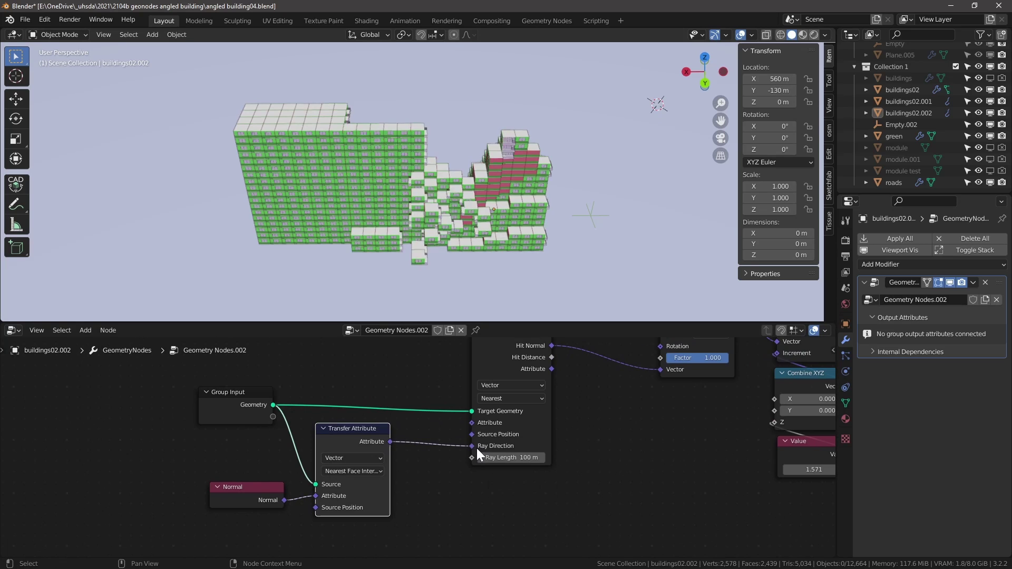
# - Set the Transfer Attribute mapping to Nearest and check the far sides of the test volumes
pyautogui.scroll(1, 476, 448)
pyautogui.click(432, 462)
pyautogui.click(437, 493)
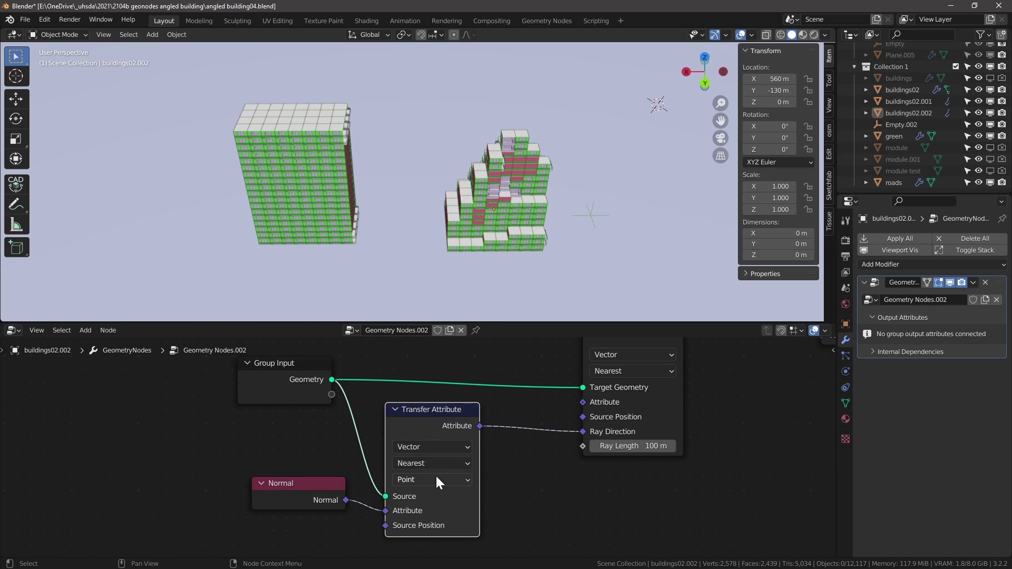
pyautogui.moveTo(334, 248); pyautogui.dragTo(575, 292, button='middle')
pyautogui.scroll(-2, 548, 420)
pyautogui.moveTo(548, 419); pyautogui.dragTo(468, 428, button='middle')
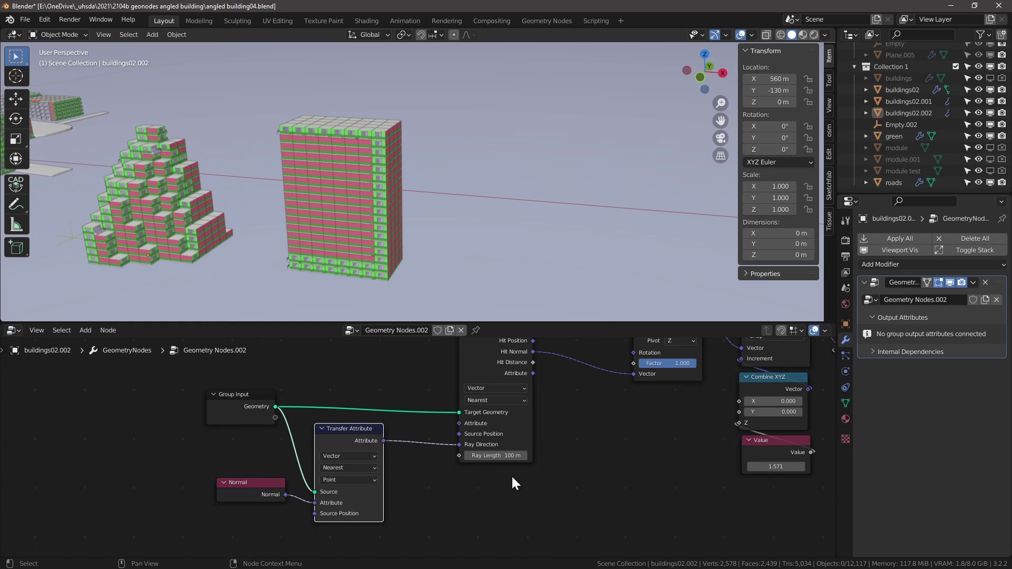
# - Set the Integer node feeding the Multiply node to 0 and check the module orientation on the box
pyautogui.moveTo(512, 477); pyautogui.dragTo(323, 479, button='middle')
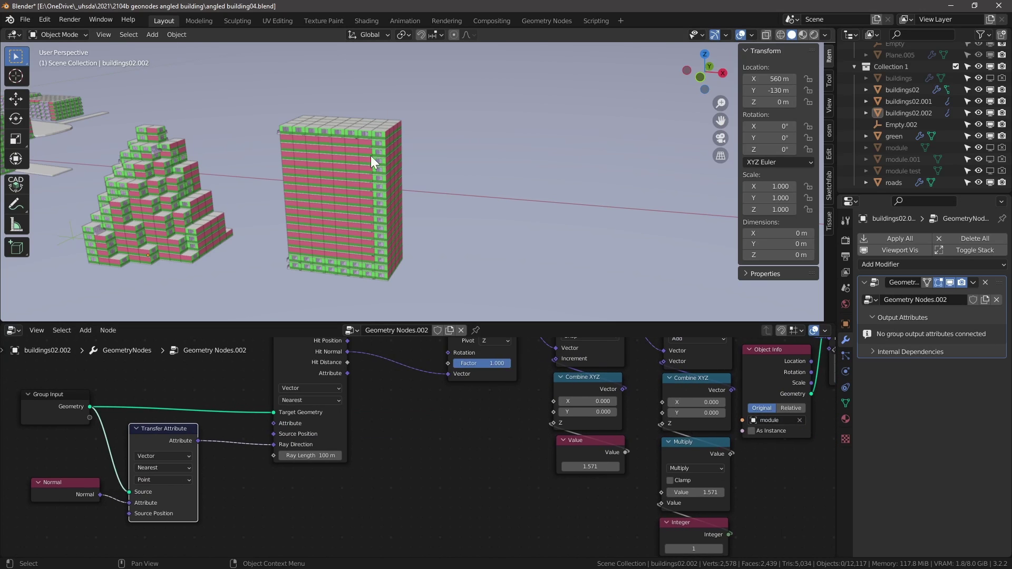
pyautogui.moveTo(577, 453); pyautogui.dragTo(393, 441, button='middle')
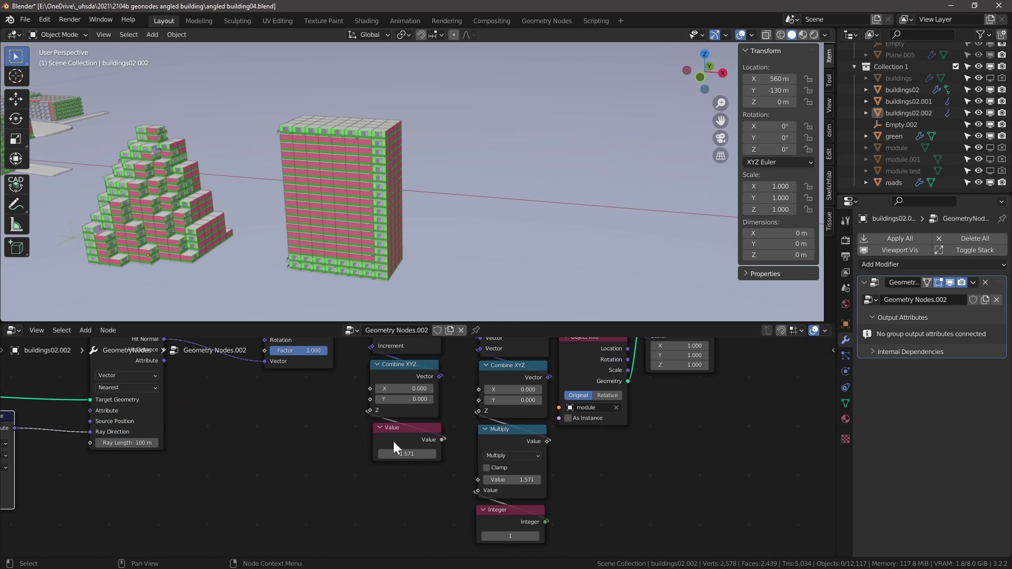
pyautogui.click(484, 535)
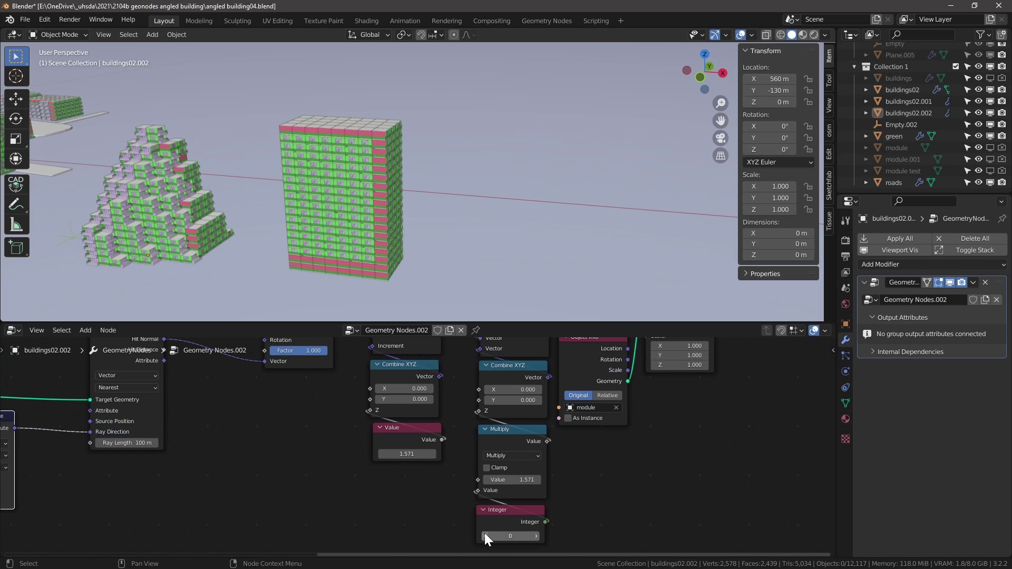
pyautogui.moveTo(321, 211); pyautogui.dragTo(370, 206, button='middle')
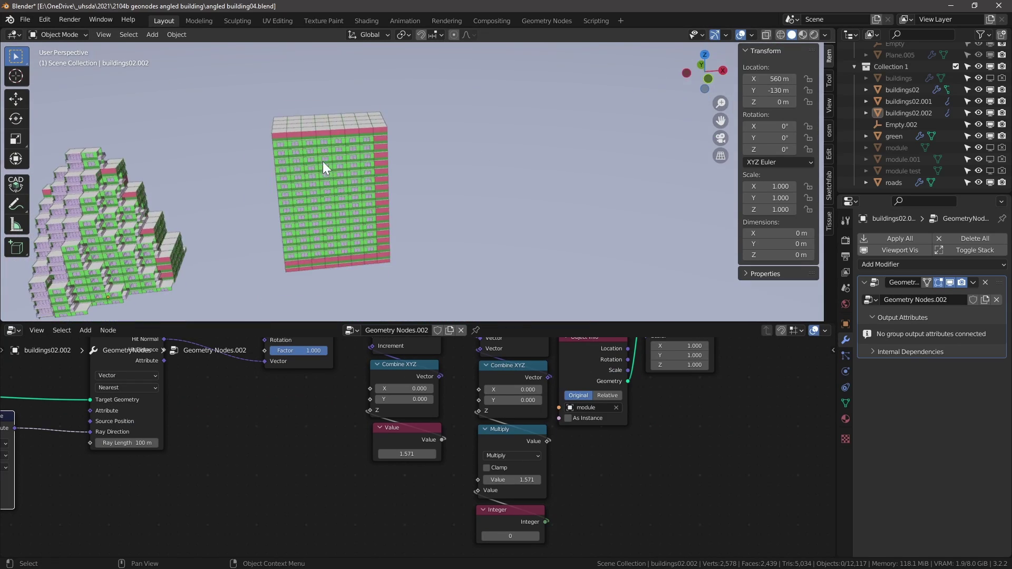
pyautogui.moveTo(323, 163); pyautogui.dragTo(552, 206, button='middle')
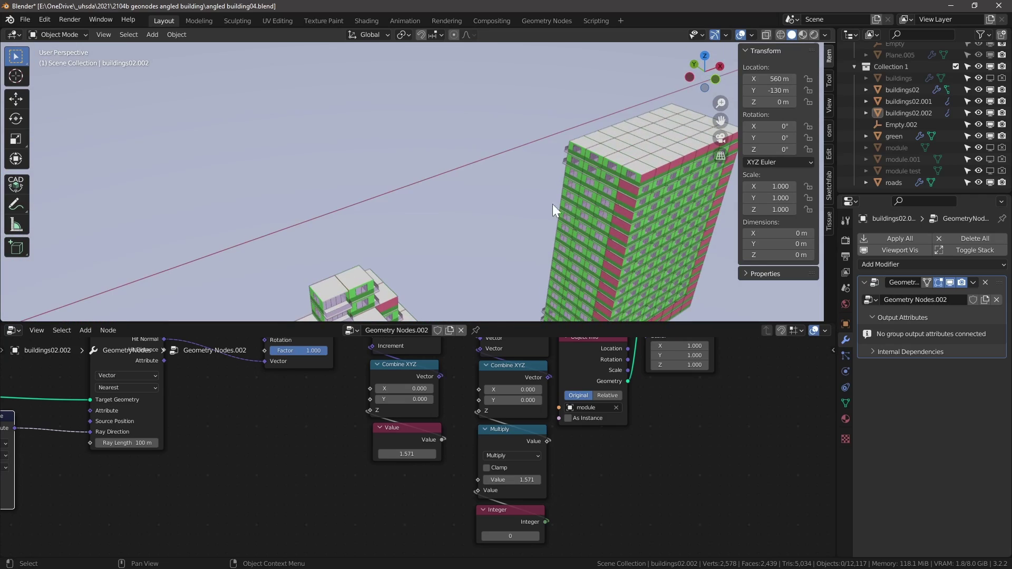
# - Enter Edit Mode on buildings02.002 and compare its mesh volumes with the generated modules
pyautogui.moveTo(377, 435); pyautogui.dragTo(782, 393, button='middle')
pyautogui.scroll(1, 782, 393)
pyautogui.press('Tab')
pyautogui.moveTo(448, 206); pyautogui.dragTo(415, 231, button='middle')
pyautogui.scroll(-2, 460, 192)
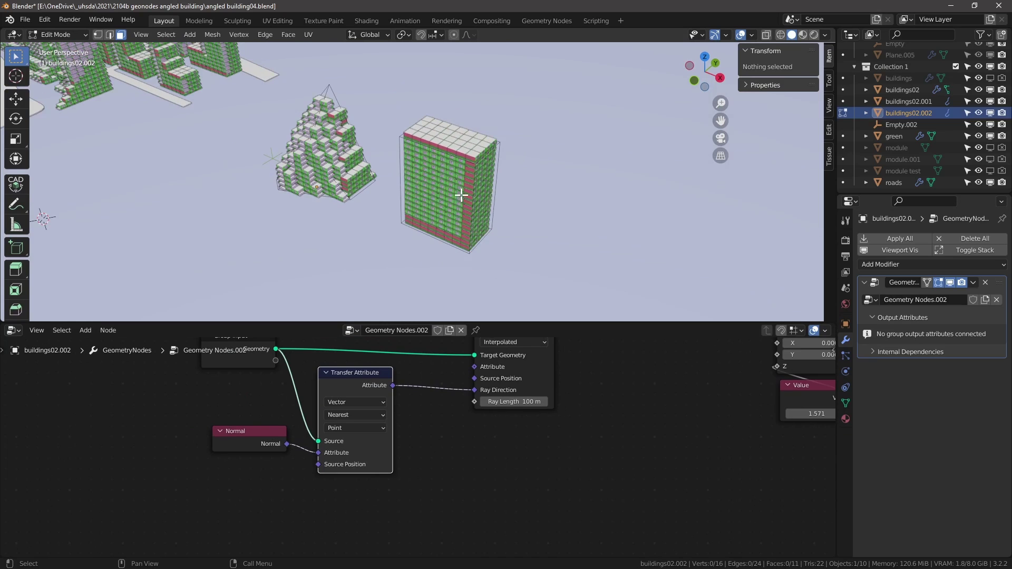
# - Move the Object Info, Instance on Points and Group Output nodes together farther from the Add node
pyautogui.scroll(-5, 490, 409)
pyautogui.moveTo(544, 409); pyautogui.dragTo(364, 410, button='middle')
pyautogui.moveTo(445, 410); pyautogui.dragTo(388, 460, button='middle')
pyautogui.scroll(4, 389, 460)
pyautogui.moveTo(503, 475); pyautogui.dragTo(346, 402)
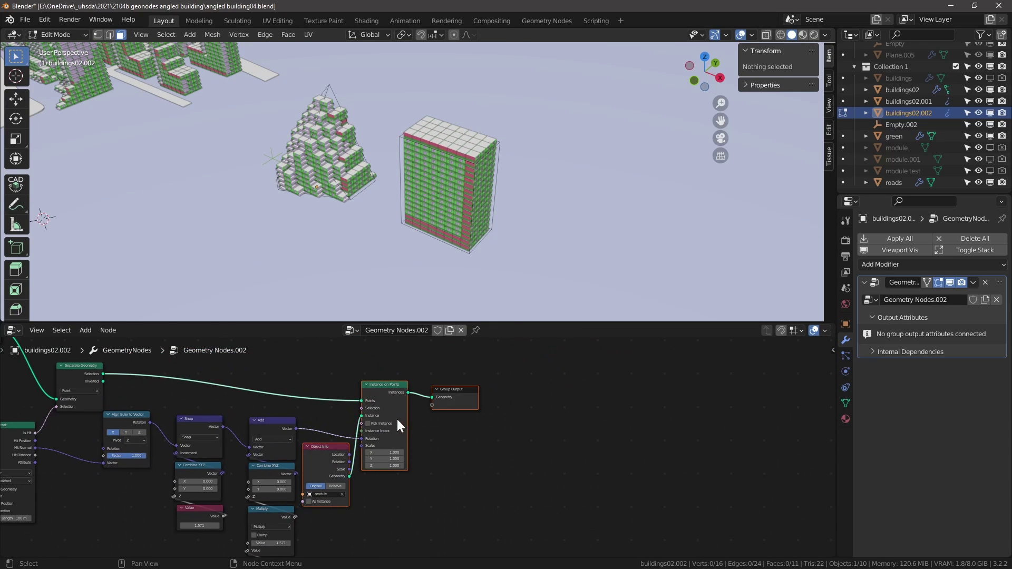
pyautogui.moveTo(398, 424); pyautogui.dragTo(499, 433)
# - Switch from buildings02.002 to the city object buildings02, enter Edit Mode on it and clear the selection
pyautogui.keyDown('shift'); pyautogui.moveTo(326, 124); pyautogui.dragTo(439, 182, button='middle'); pyautogui.keyUp('shift')
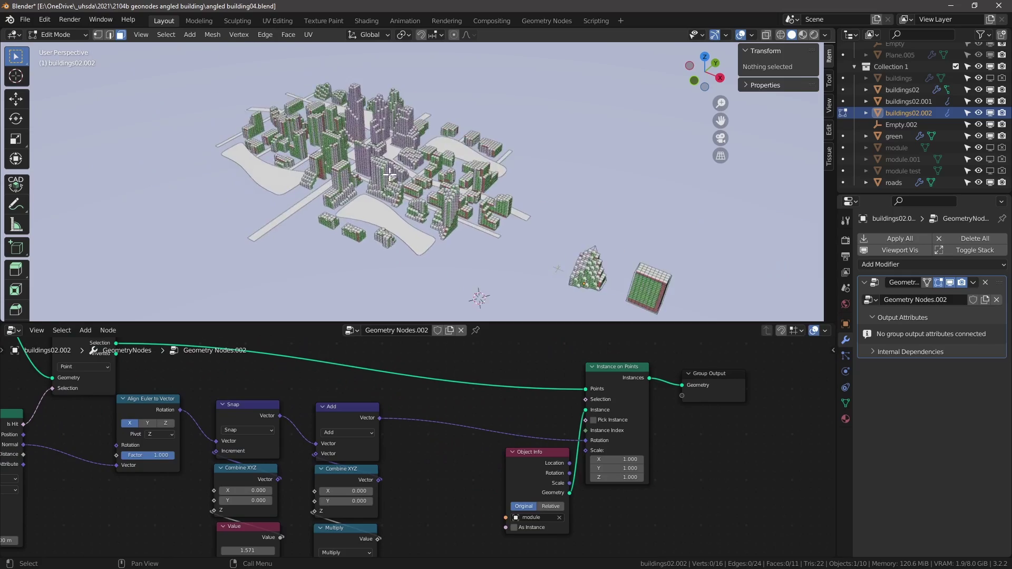
pyautogui.press('Tab')
pyautogui.scroll(6, 382, 169)
pyautogui.click(355, 208)
pyautogui.press('Tab')
pyautogui.scroll(1, 273, 184)
pyautogui.keyDown('shift'); pyautogui.moveTo(270, 179); pyautogui.dragTo(404, 193, button='middle'); pyautogui.keyUp('shift')
pyautogui.click(406, 190)
pyautogui.hotkey('alt', 'a')
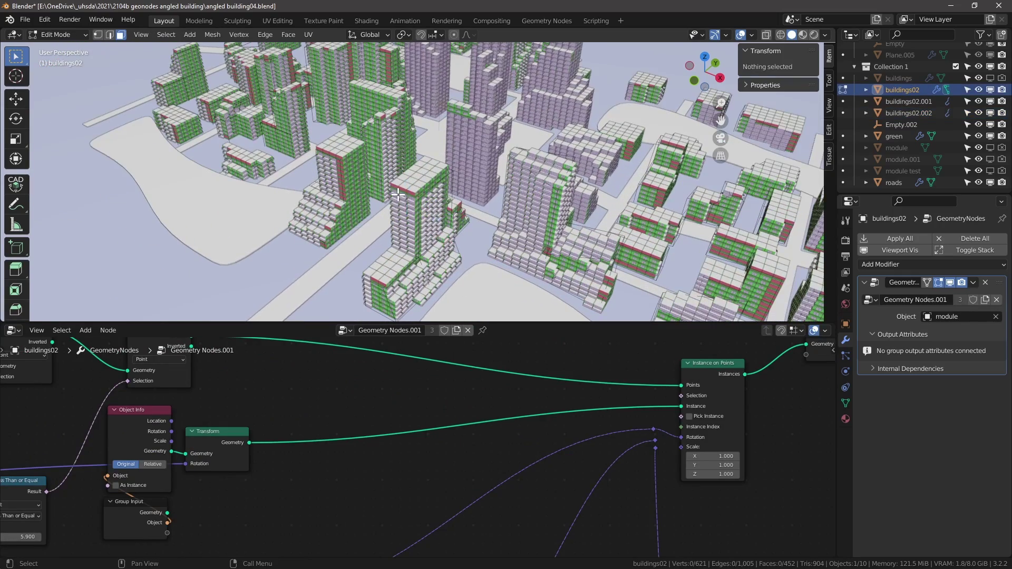
pyautogui.click(407, 188)
pyautogui.scroll(3, 406, 188)
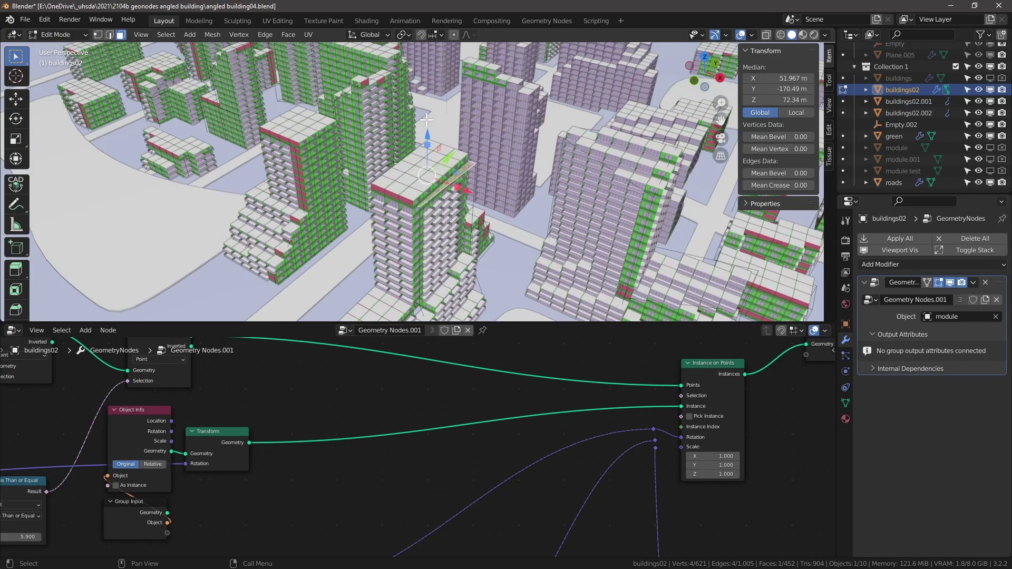
pyautogui.moveTo(427, 149); pyautogui.dragTo(434, 161)
pyautogui.rightClick(433, 160)
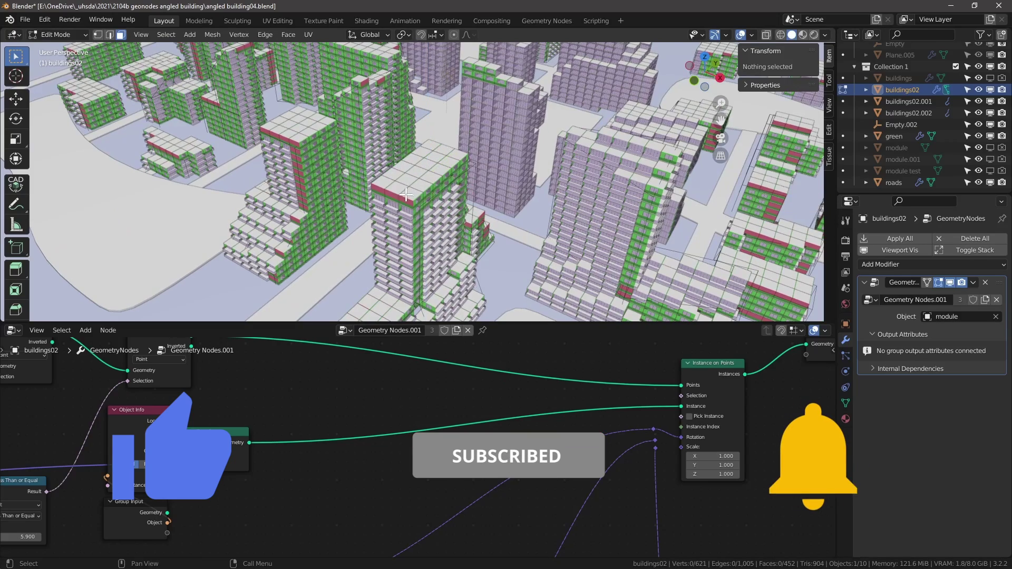
# - In edge selection mode, lower one top edge of the stepped tower by about 15 m along Z
pyautogui.press('2')
pyautogui.click(399, 172)
pyautogui.moveTo(399, 165); pyautogui.dragTo(403, 194)
pyautogui.keyDown('shift'); pyautogui.moveTo(404, 195); pyautogui.dragTo(429, 137, button='middle'); pyautogui.keyUp('shift')
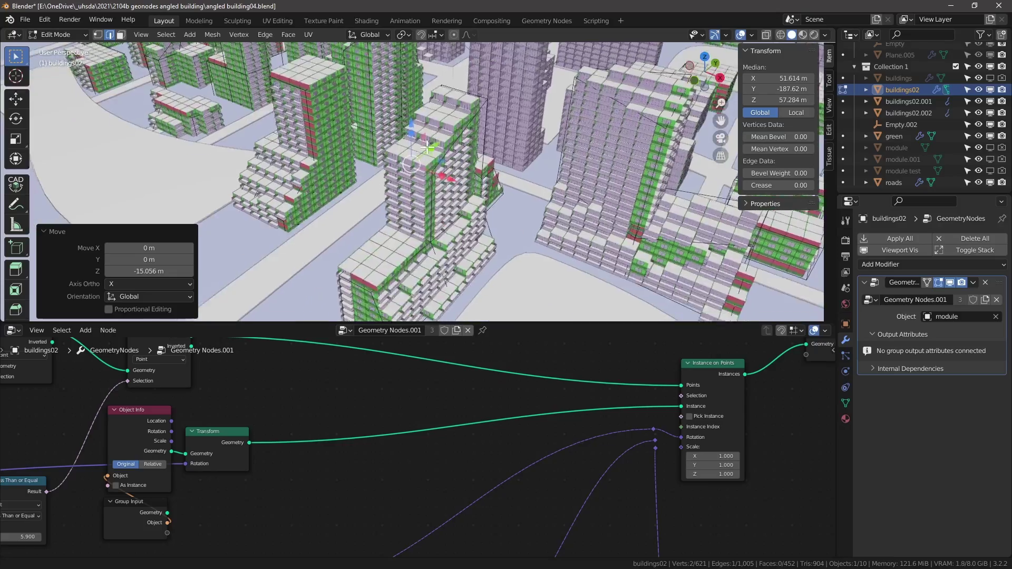
# - Inspect the module orientation across the city from above and along the streets between the buildings
pyautogui.scroll(-5, 432, 142)
pyautogui.moveTo(471, 184); pyautogui.dragTo(418, 176, button='middle')
pyautogui.scroll(7, 414, 171)
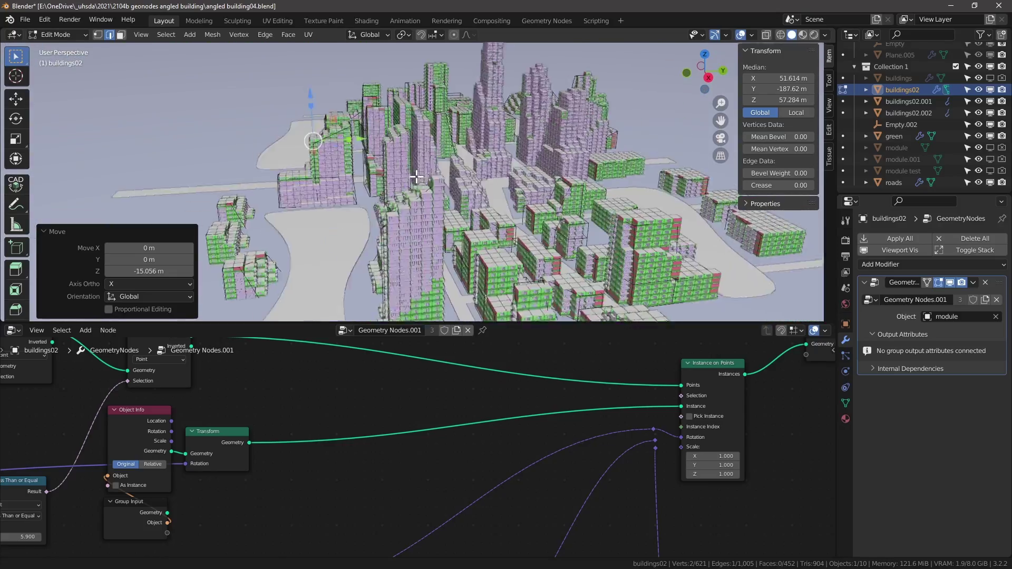
pyautogui.scroll(8, 394, 154)
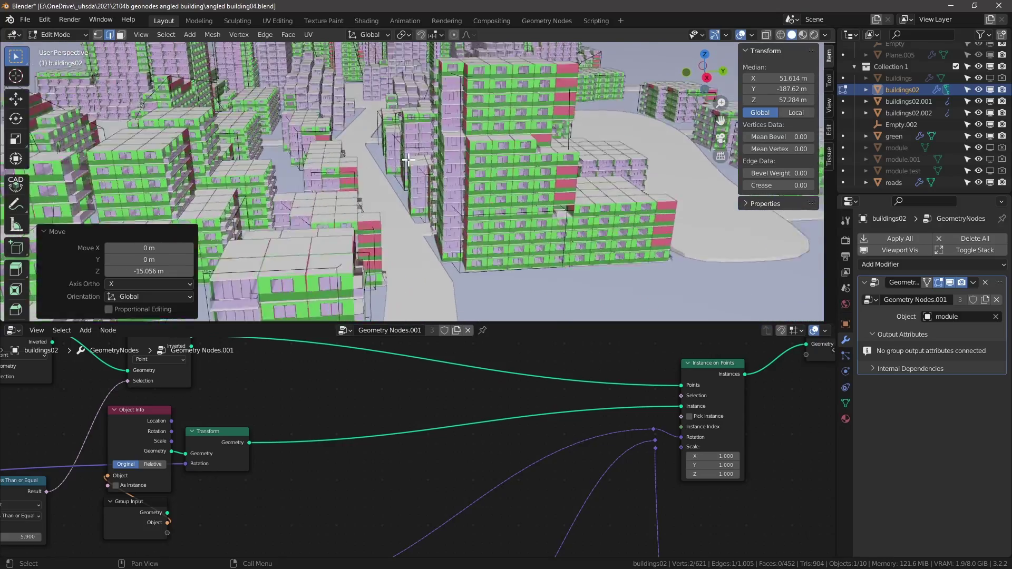
pyautogui.scroll(8, 410, 160)
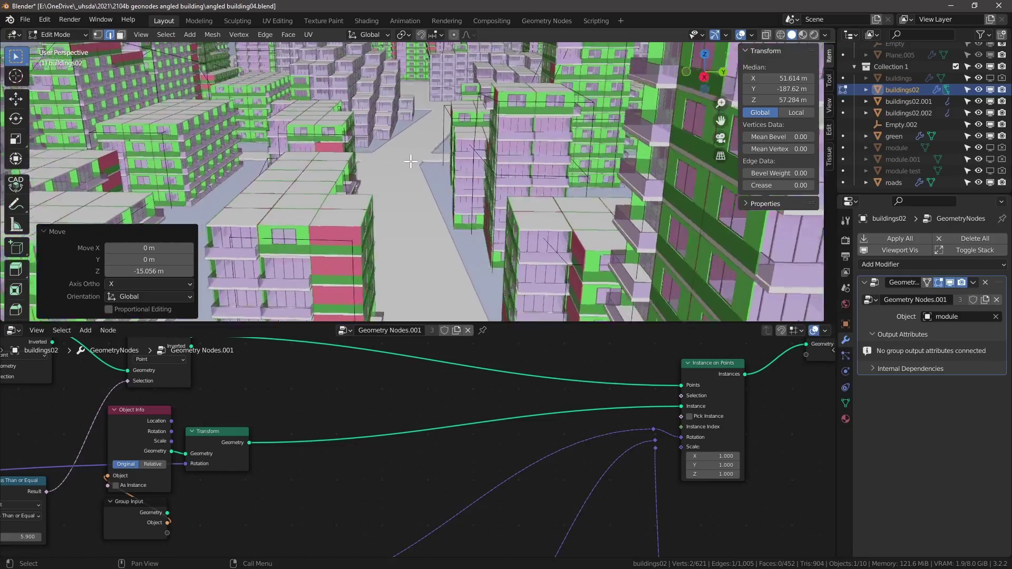
pyautogui.keyDown('shift'); pyautogui.moveTo(410, 160); pyautogui.dragTo(555, 147, button='middle'); pyautogui.keyUp('shift')
pyautogui.scroll(3, 428, 209)
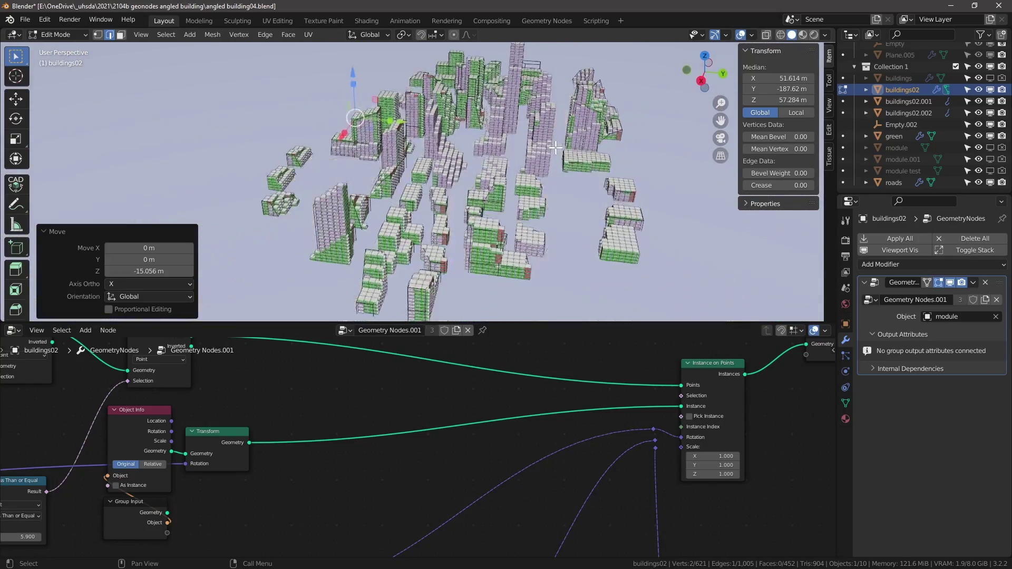